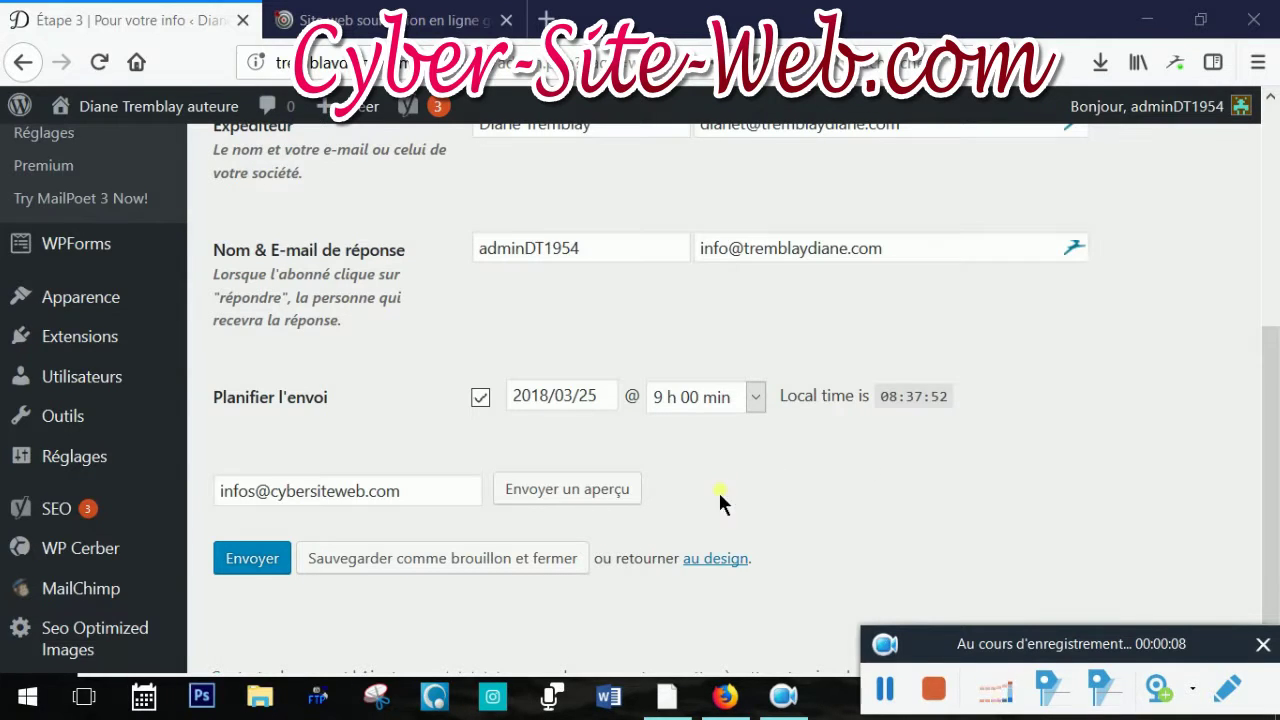
Leave the newsletter confirmation page for the site's public home page using the admin bar site name
{"action": "scroll", "coordinate": [1043, 445], "scroll_direction": "up", "scroll_amount": 5}
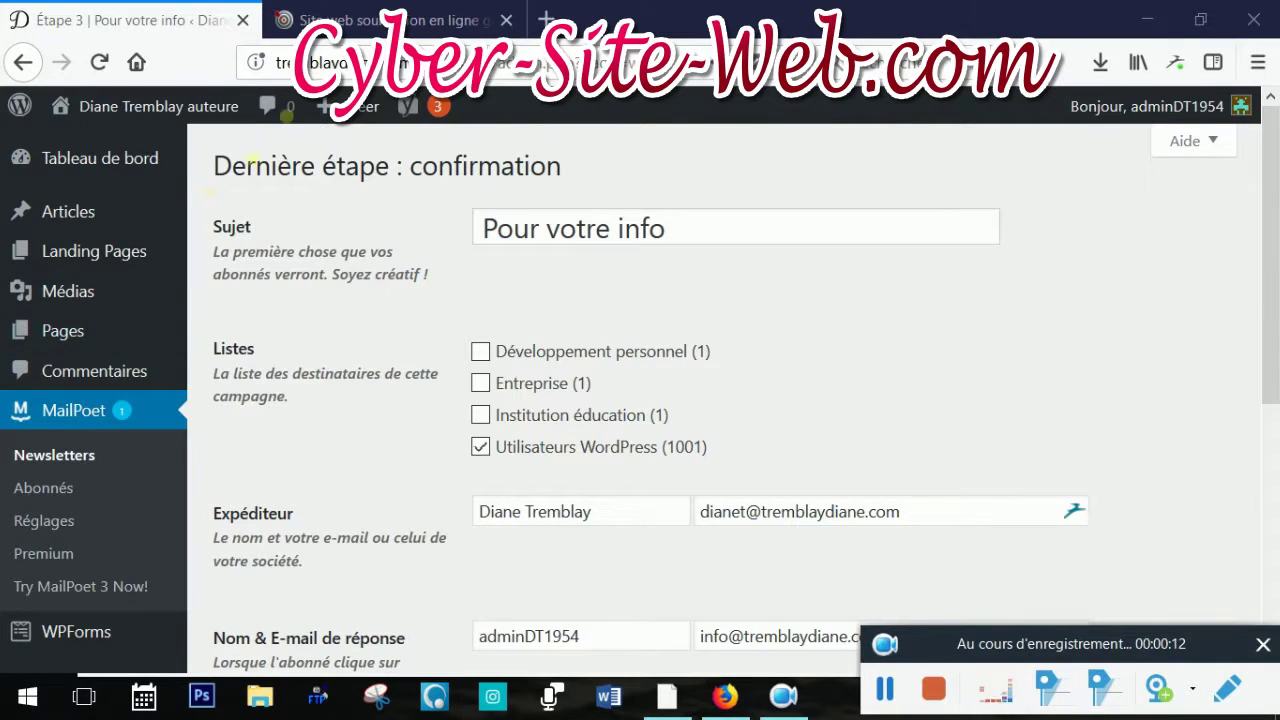
{"action": "left_click", "coordinate": [63, 116]}
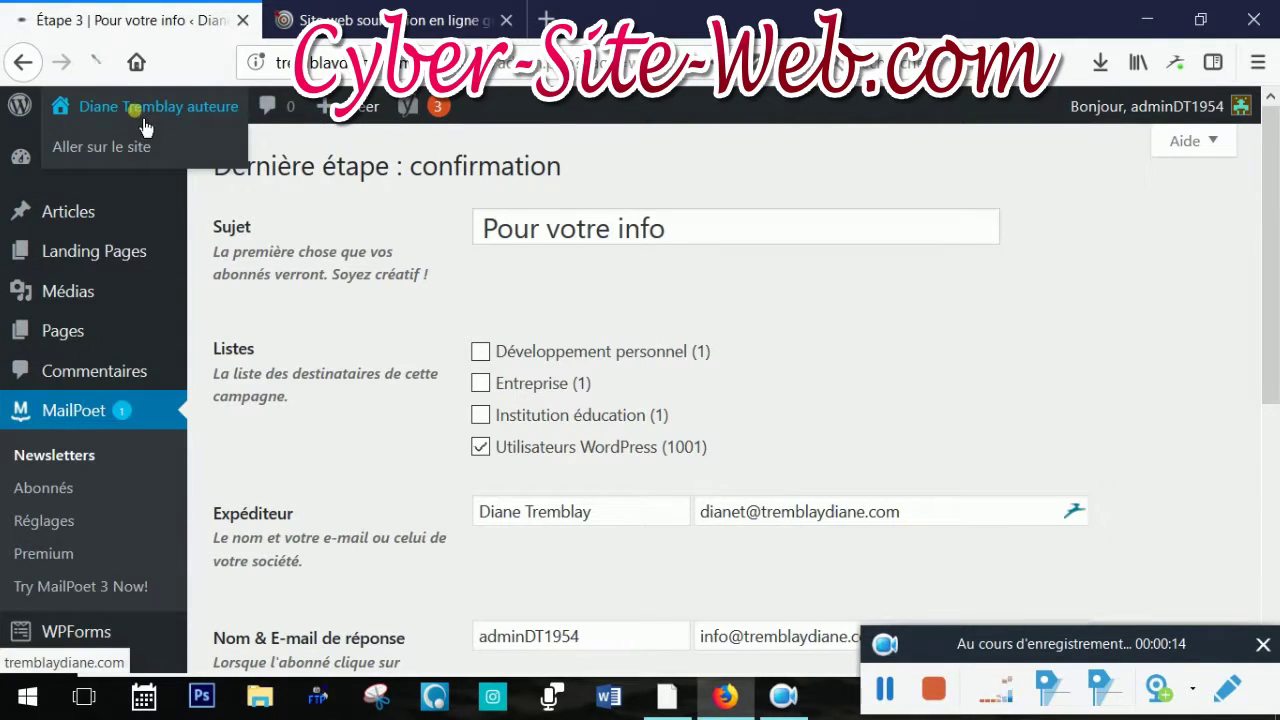
Go from the public site back to the WordPress Tableau de bord dashboard
{"action": "left_click", "coordinate": [112, 160]}
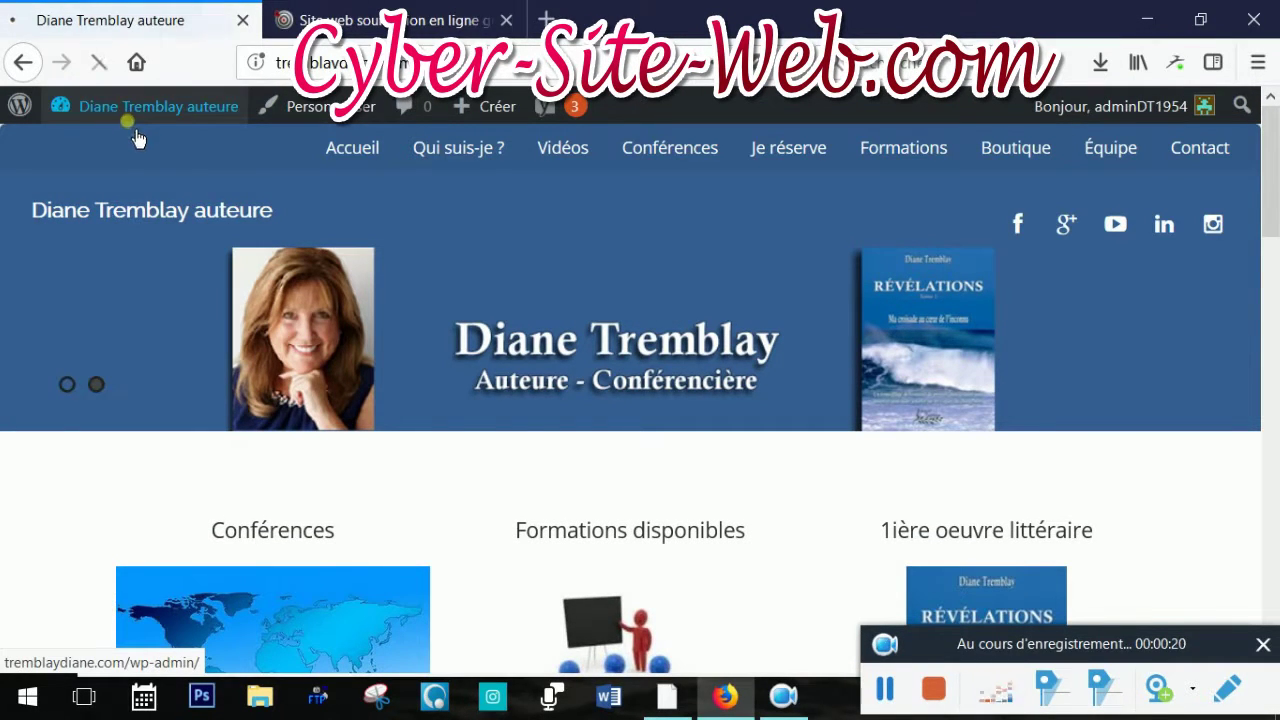
{"action": "mouse_move", "coordinate": [135, 108]}
{"action": "left_click", "coordinate": [128, 157]}
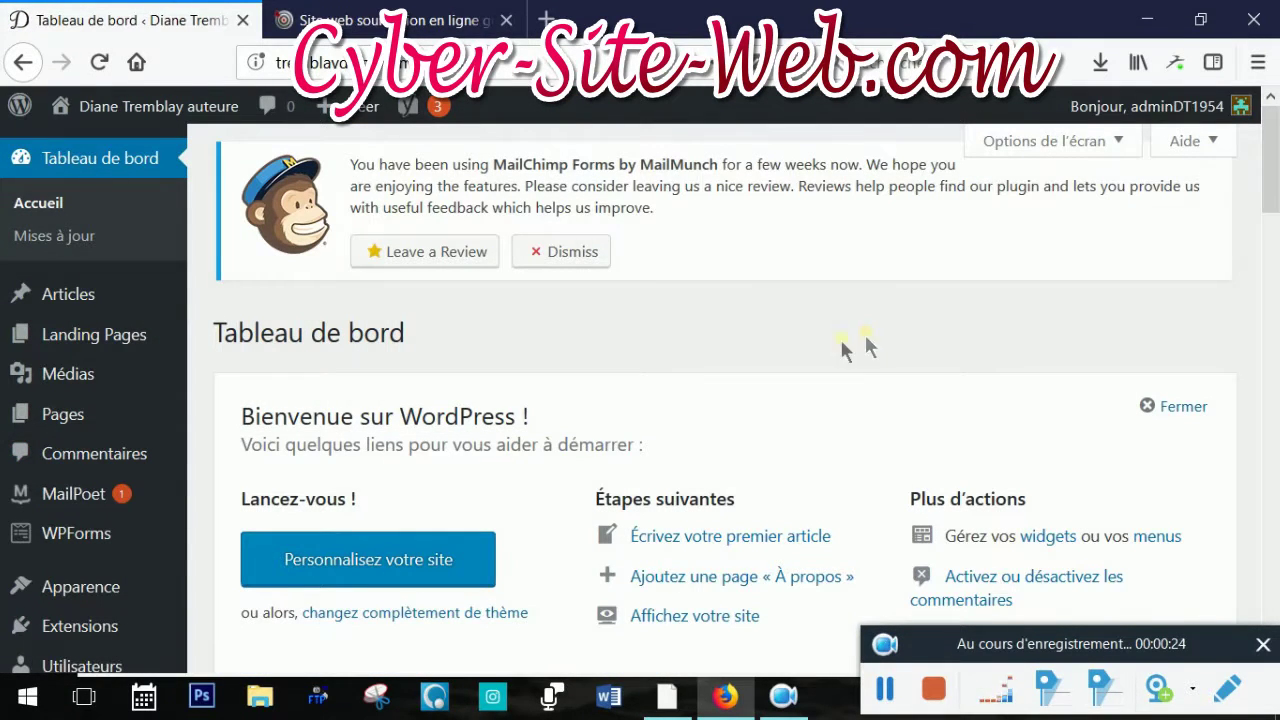
{"action": "mouse_move", "coordinate": [99, 510]}
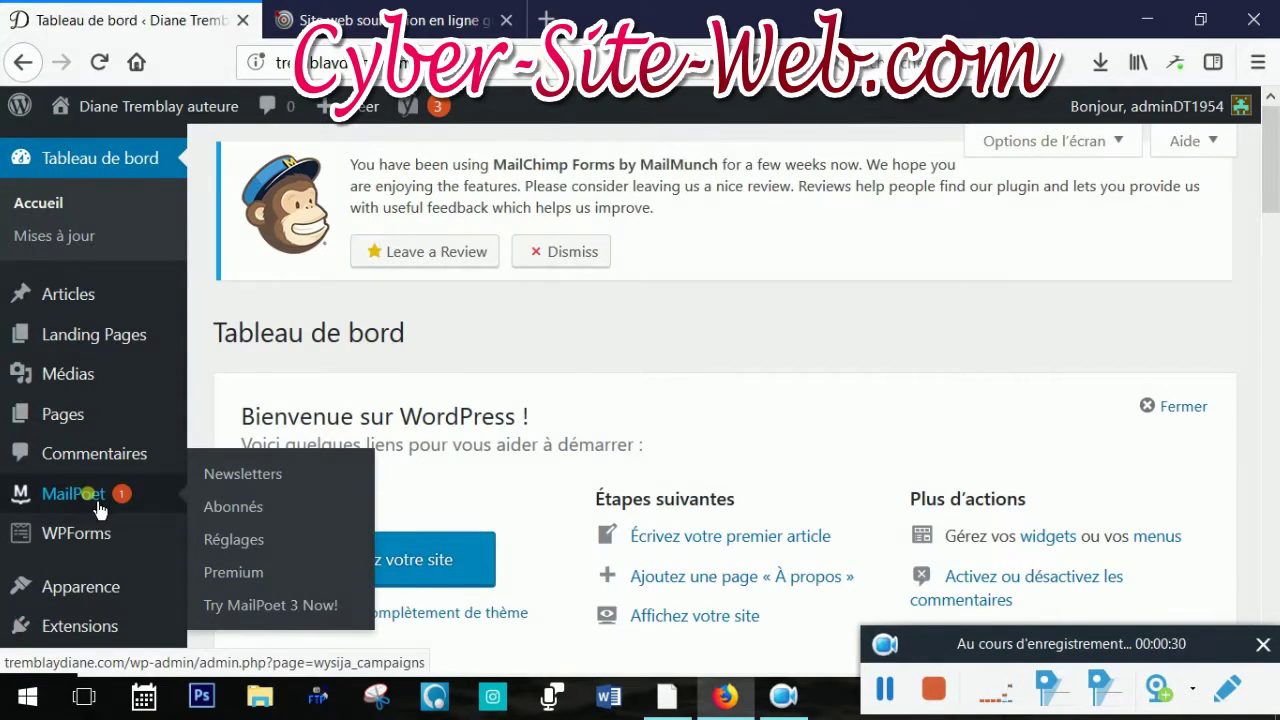
Open MailPoet's Abonnés list and scroll through the first page of subscribers
{"action": "left_click", "coordinate": [257, 520]}
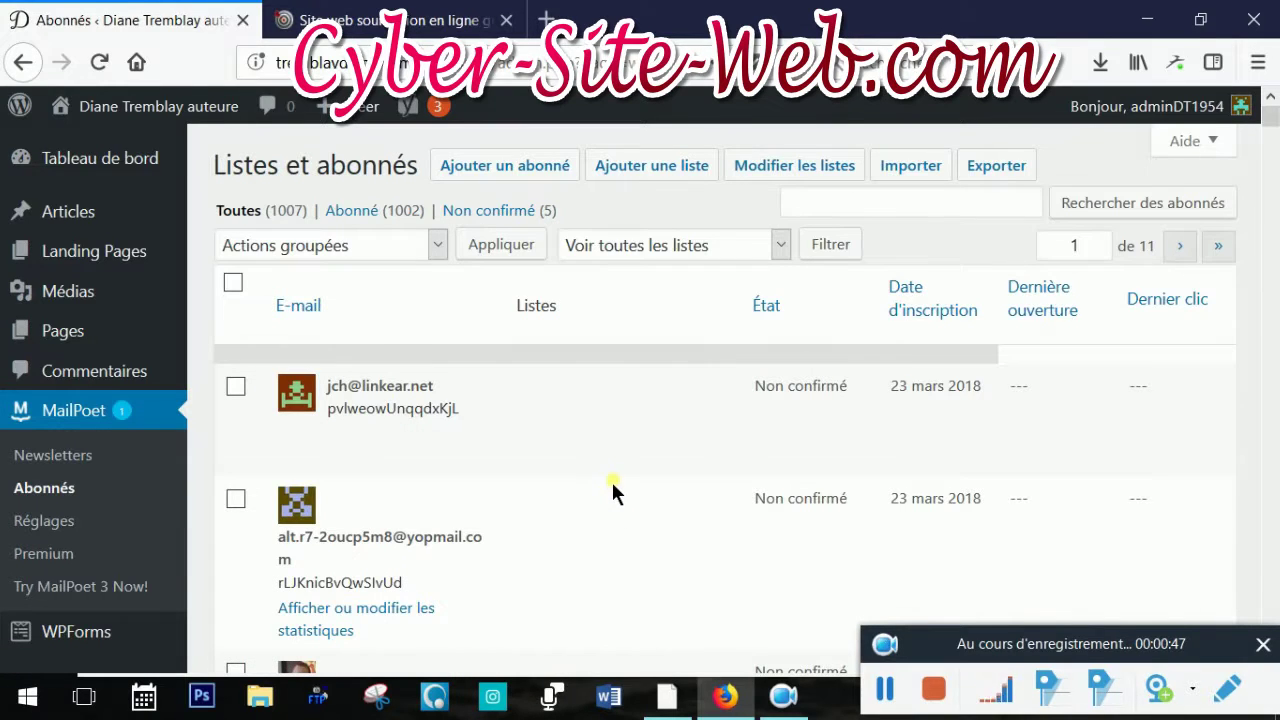
{"action": "scroll", "coordinate": [620, 450], "scroll_direction": "down", "scroll_amount": 2}
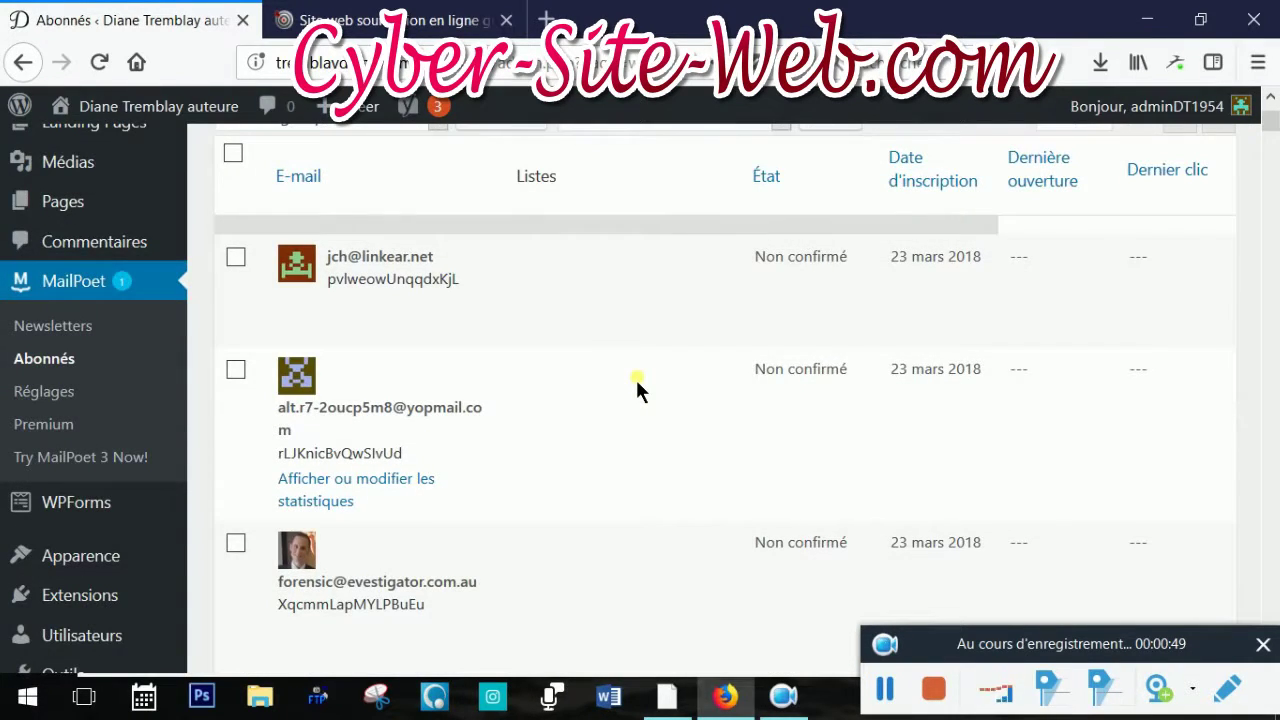
{"action": "scroll", "coordinate": [637, 385], "scroll_direction": "down", "scroll_amount": 4}
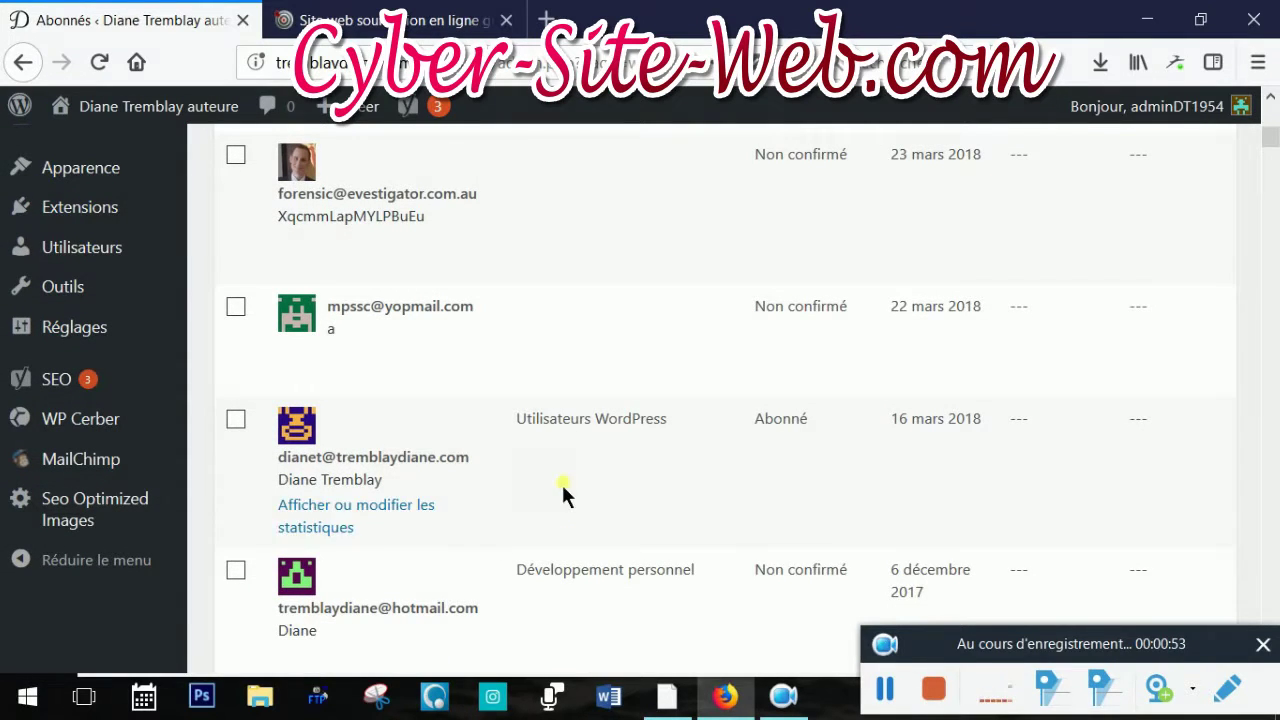
{"action": "scroll", "coordinate": [563, 493], "scroll_direction": "down", "scroll_amount": 3}
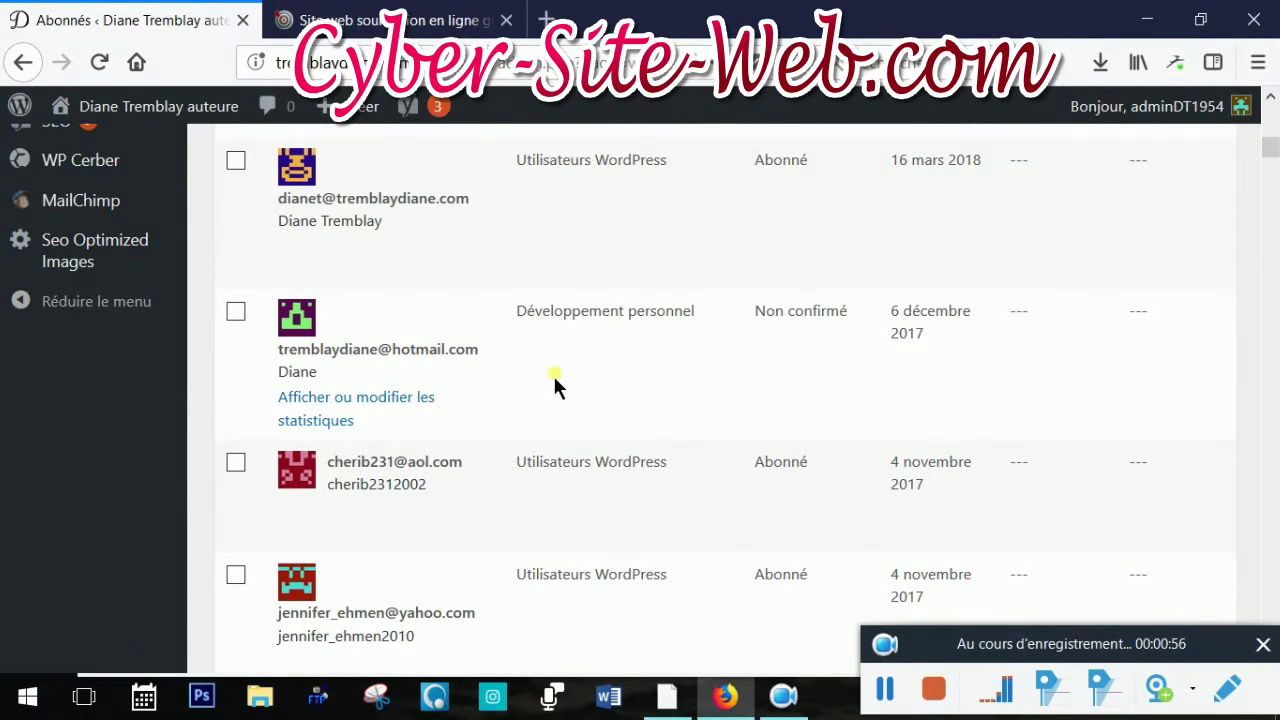
{"action": "scroll", "coordinate": [555, 382], "scroll_direction": "down", "scroll_amount": 4}
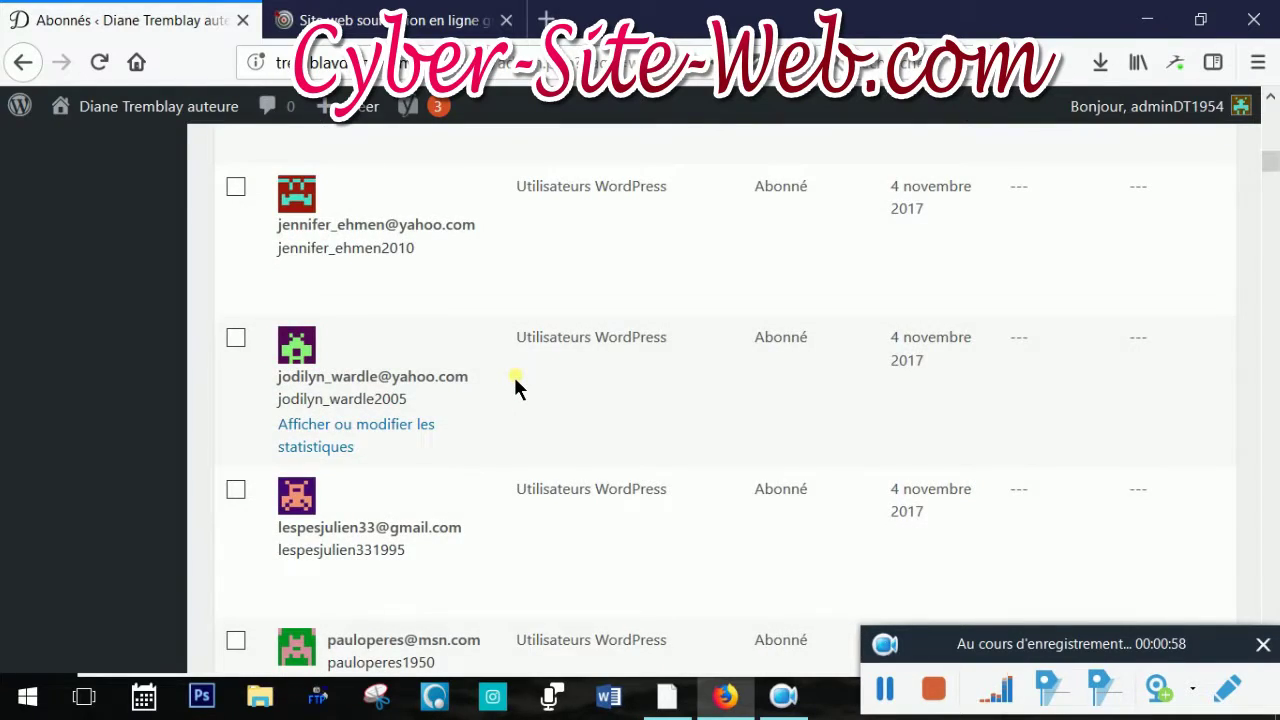
{"action": "scroll", "coordinate": [515, 388], "scroll_direction": "down", "scroll_amount": 6}
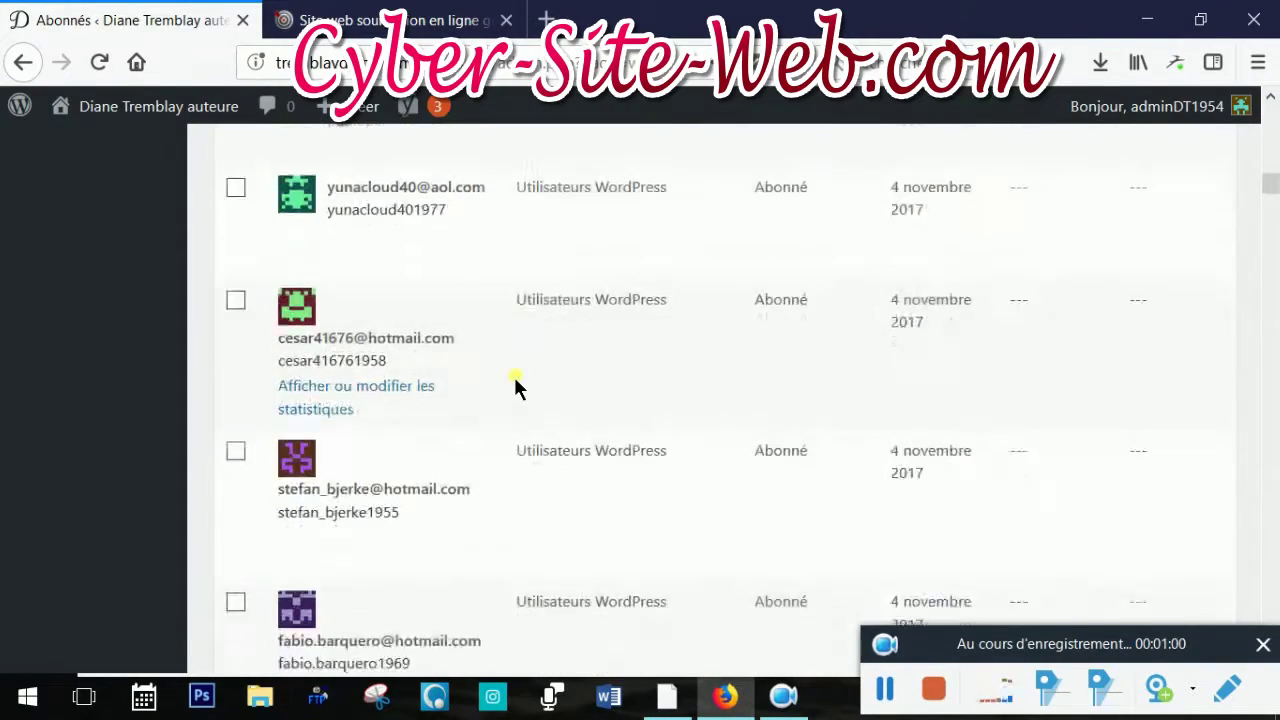
{"action": "scroll", "coordinate": [515, 388], "scroll_direction": "down", "scroll_amount": 5}
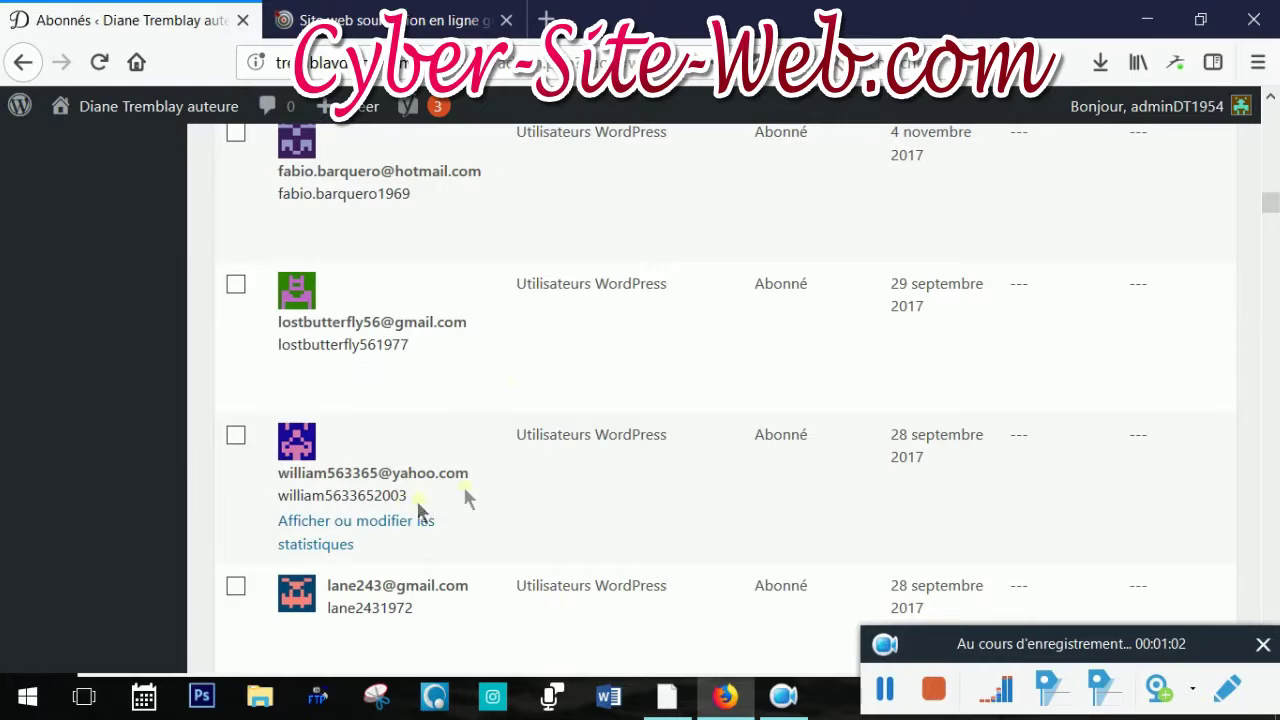
{"action": "scroll", "coordinate": [466, 477], "scroll_direction": "down", "scroll_amount": 3}
{"action": "scroll", "coordinate": [470, 430], "scroll_direction": "down", "scroll_amount": 7}
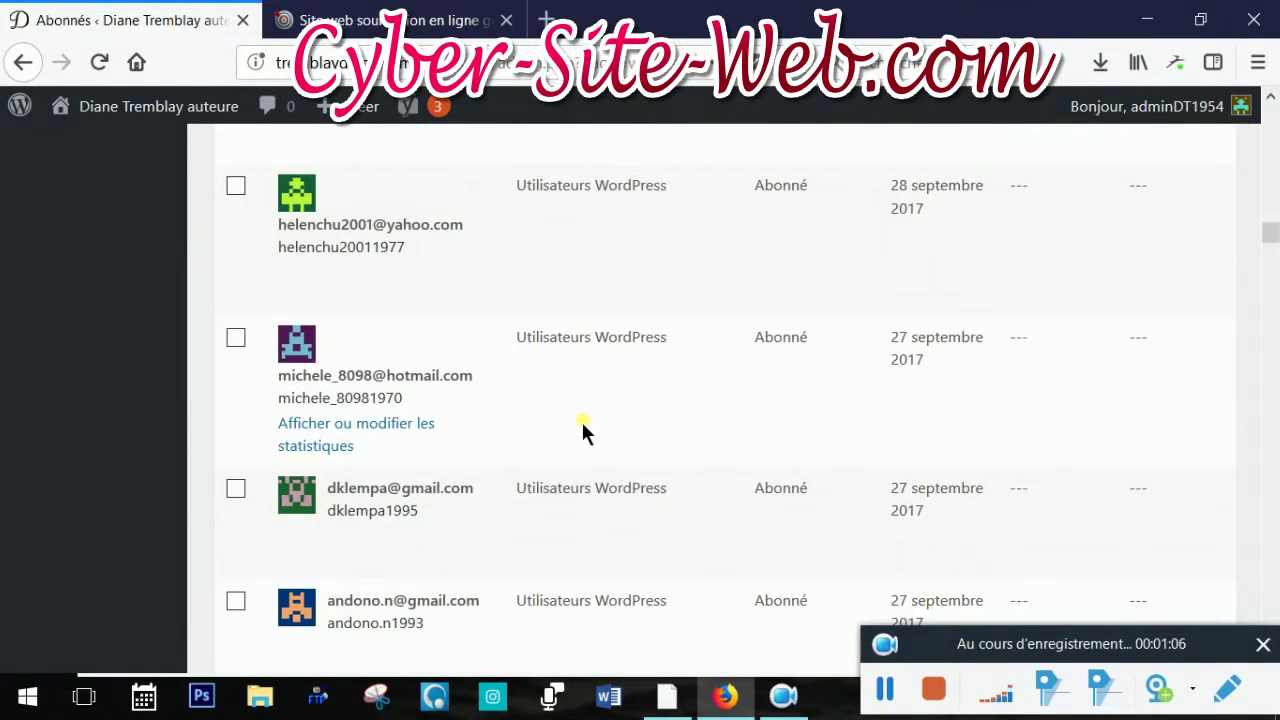
{"action": "scroll", "coordinate": [508, 418], "scroll_direction": "up", "scroll_amount": 20}
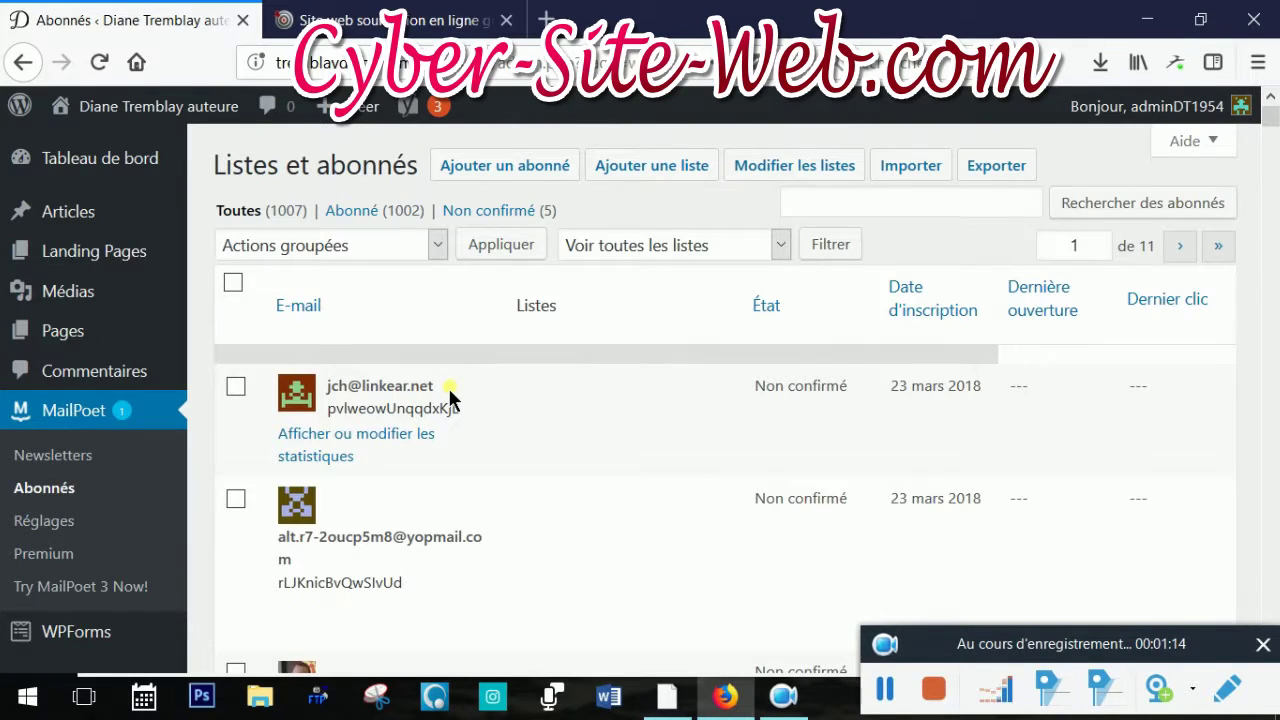
{"action": "left_click", "coordinate": [235, 386]}
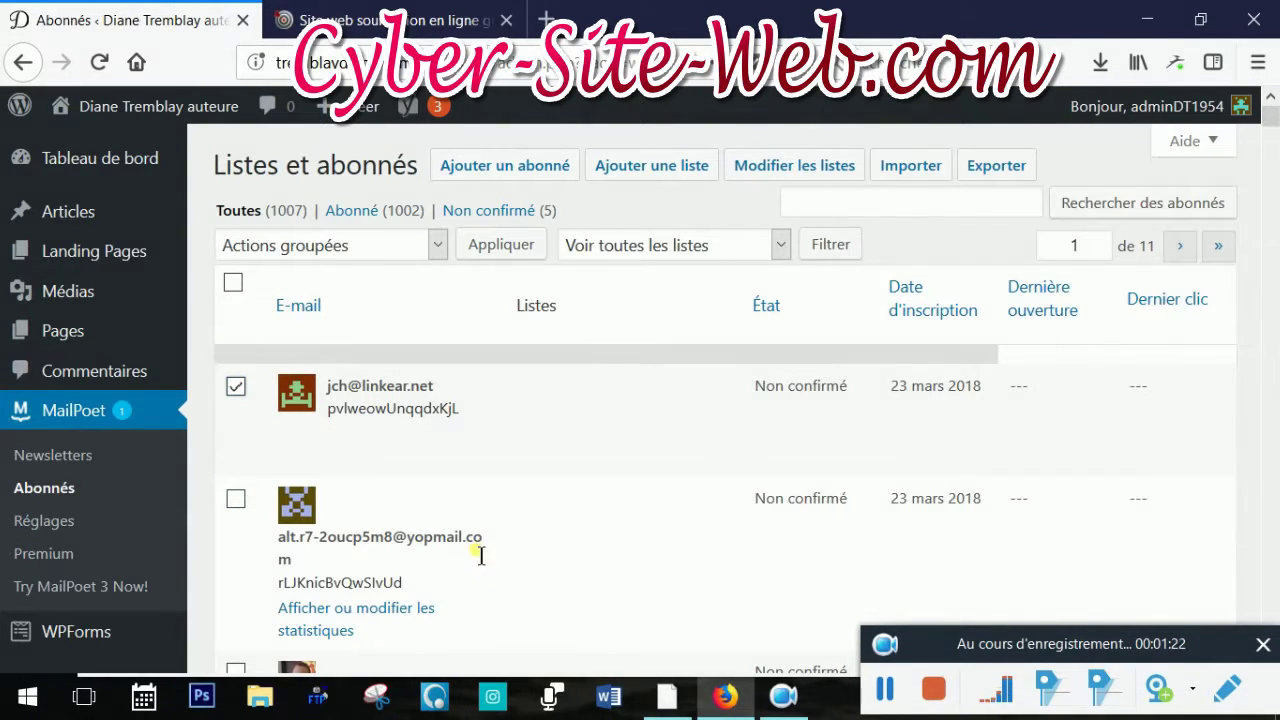
{"action": "left_click", "coordinate": [236, 498]}
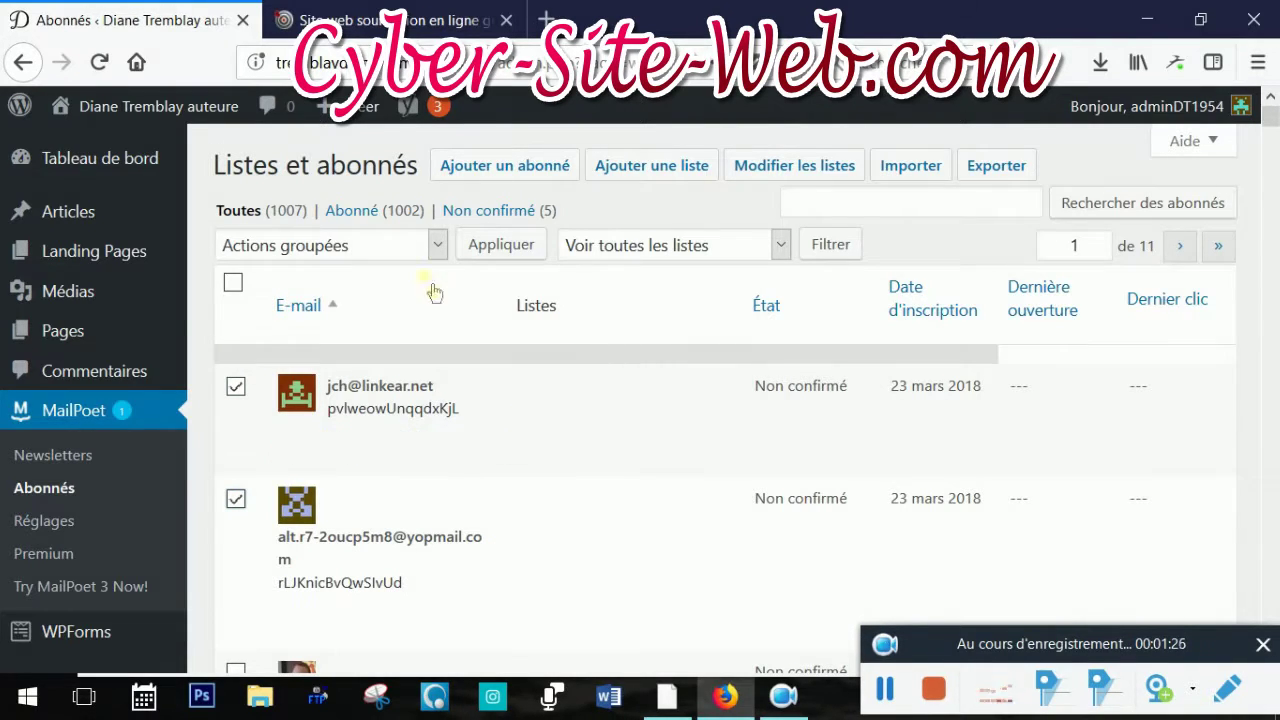
{"action": "left_click", "coordinate": [437, 246]}
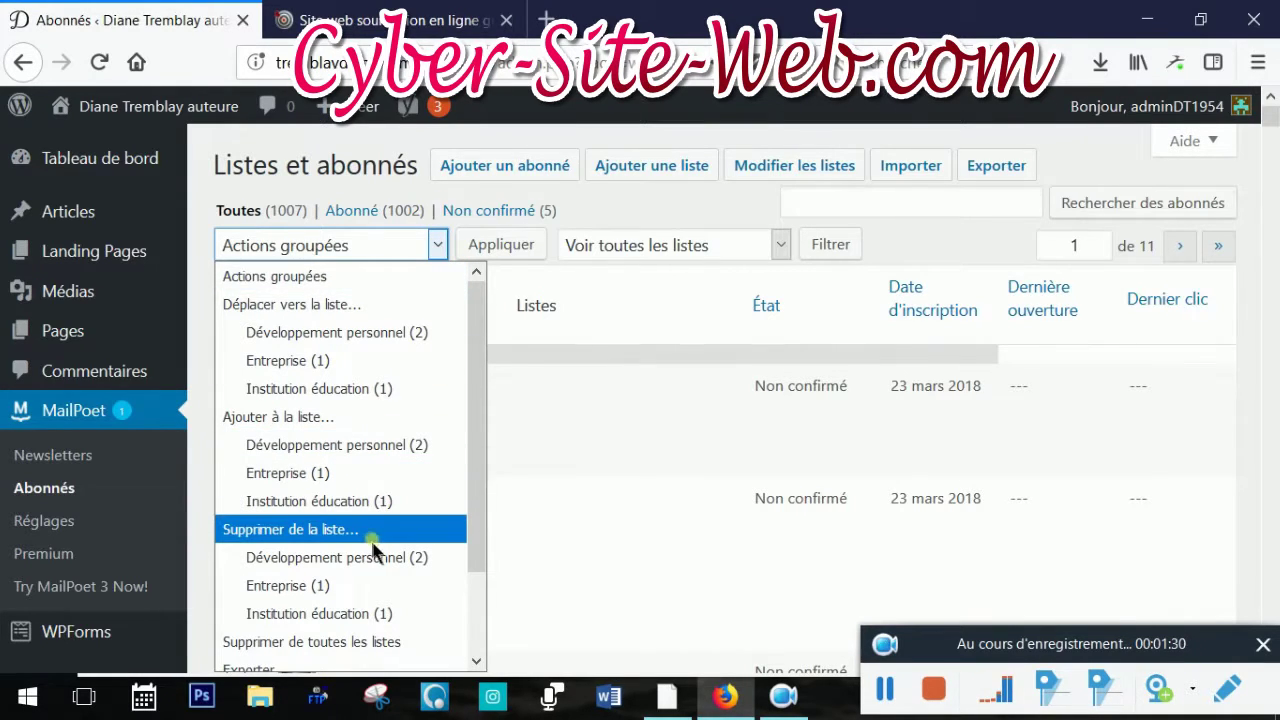
{"action": "left_click", "coordinate": [369, 531]}
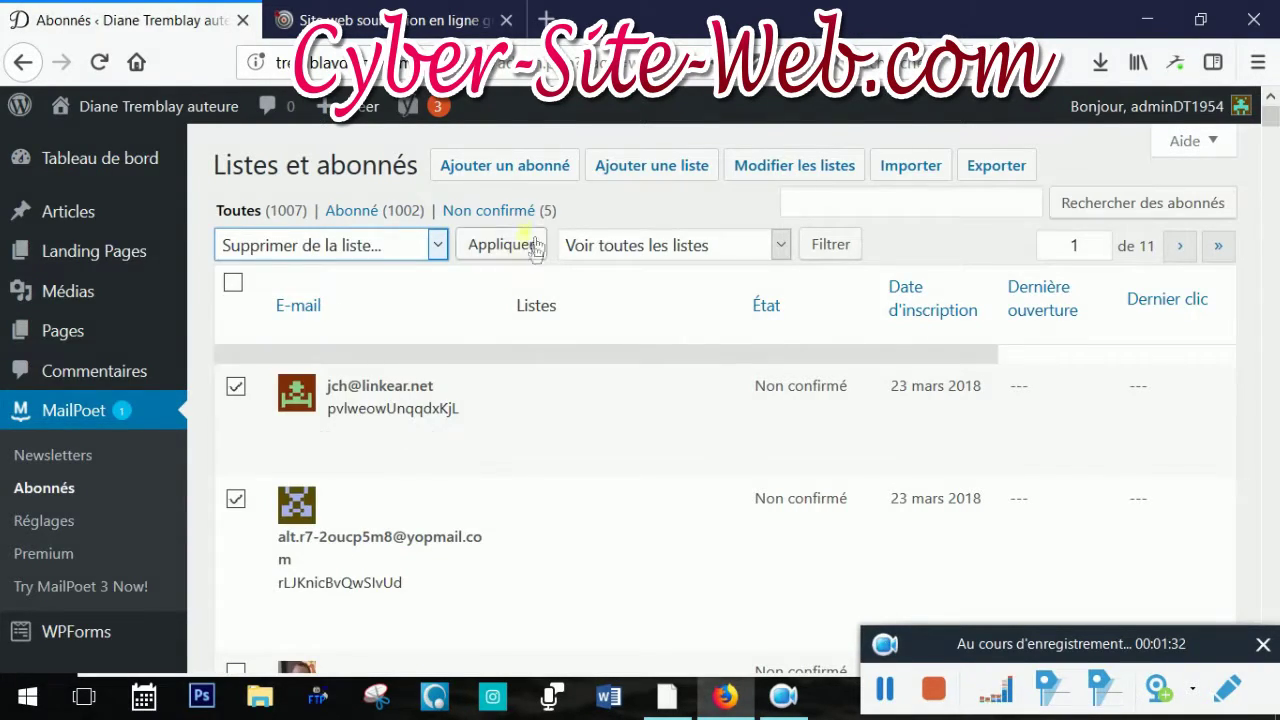
{"action": "left_click", "coordinate": [513, 262]}
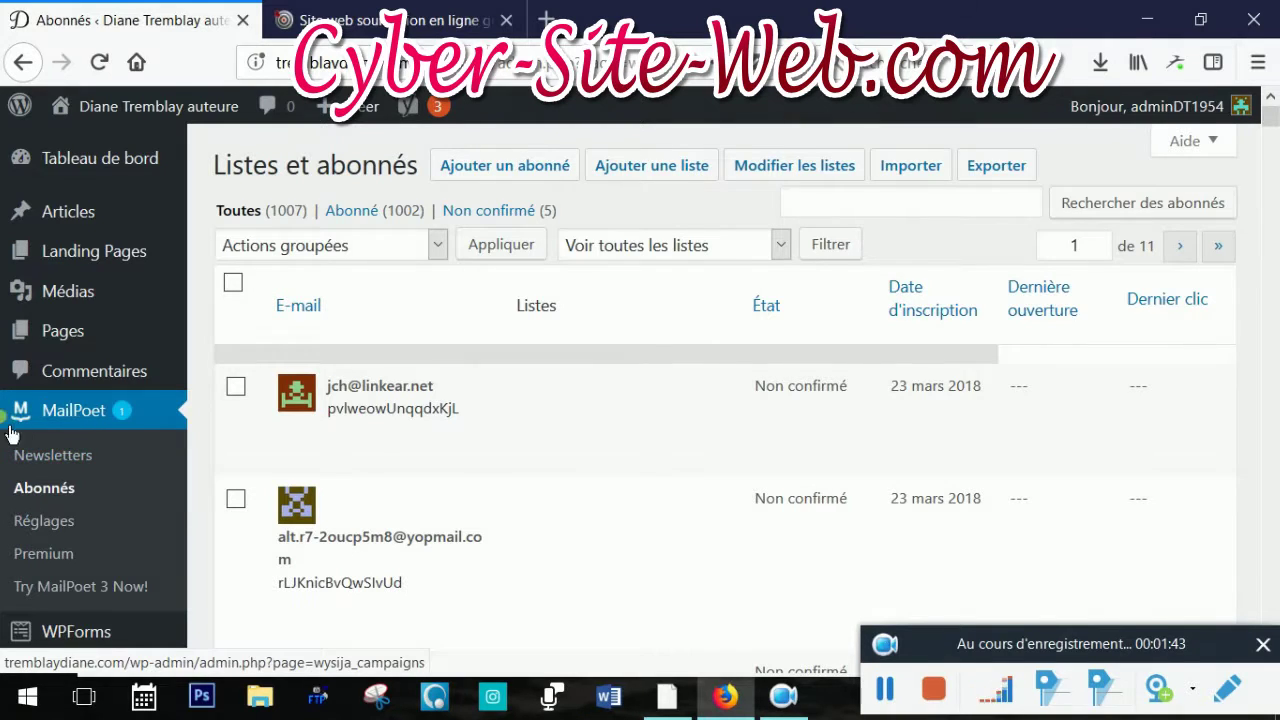
Go to MailPoet's Newsletters page listing the four drafts and start a new newsletter
{"action": "left_click", "coordinate": [72, 462]}
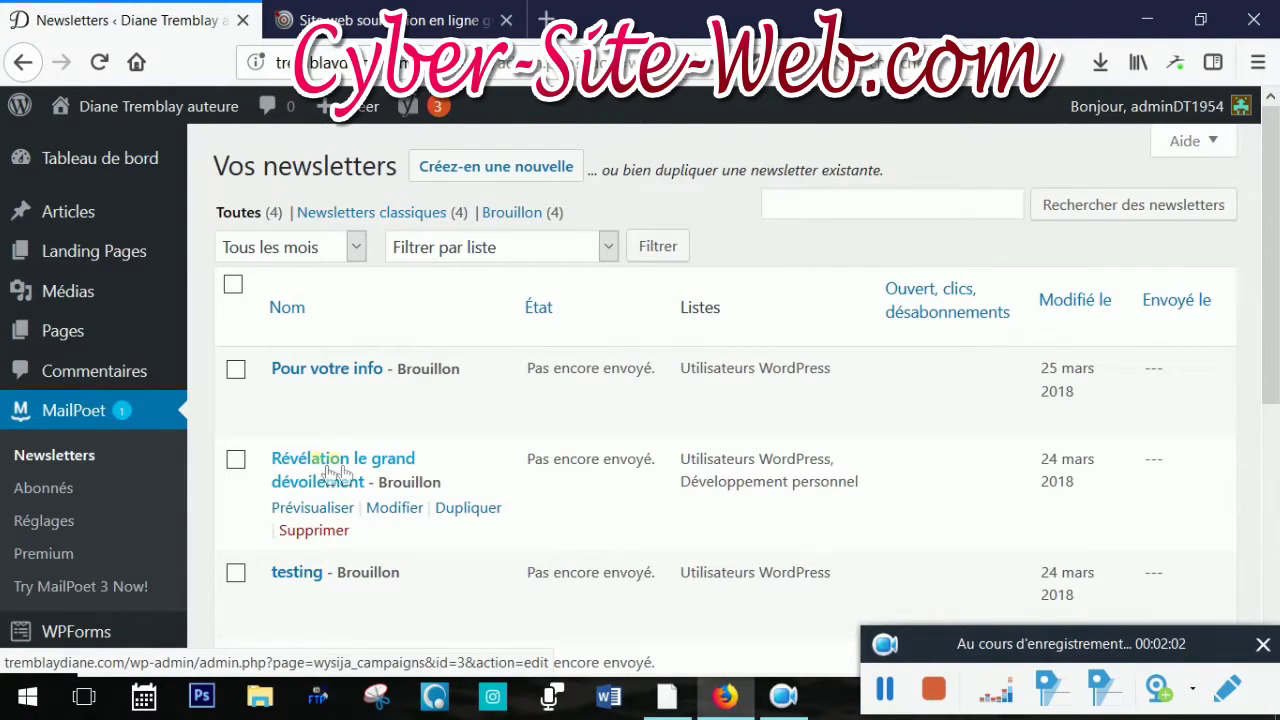
{"action": "left_click", "coordinate": [527, 180]}
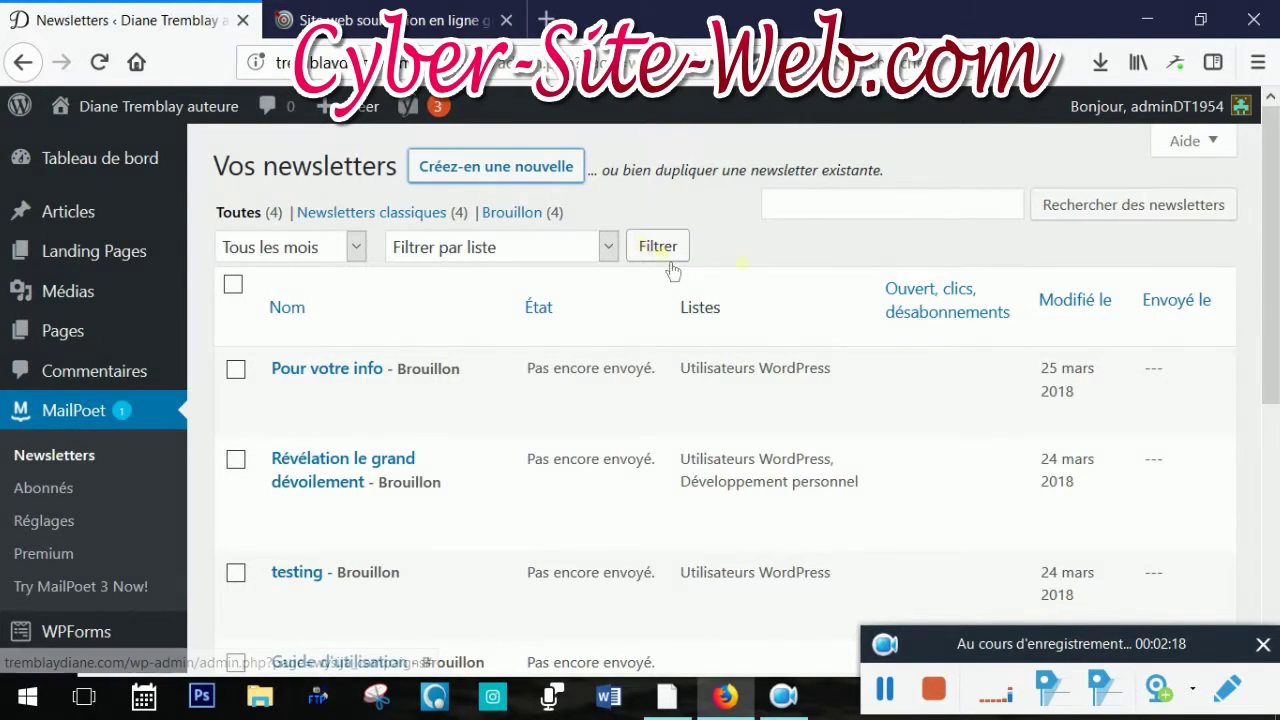
Start the new newsletter and enter the subject 'Formation Mail POet'
{"action": "left_click", "coordinate": [492, 168]}
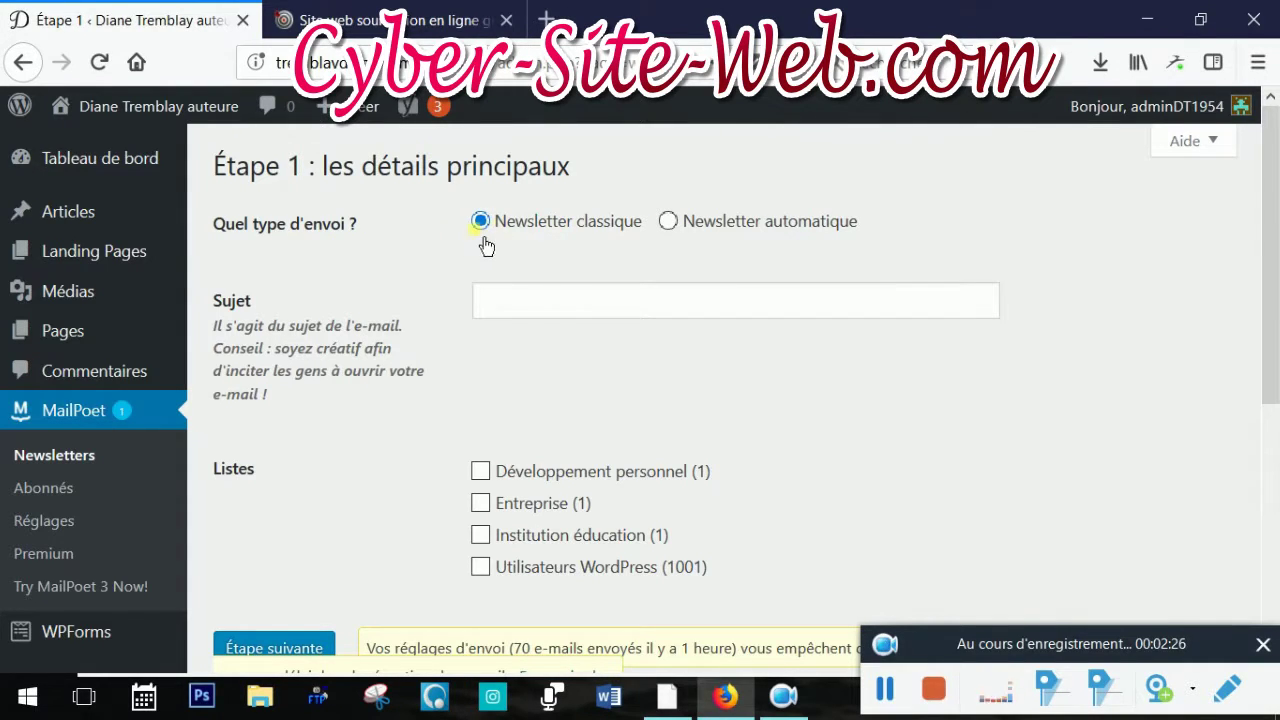
{"action": "left_click", "coordinate": [522, 310]}
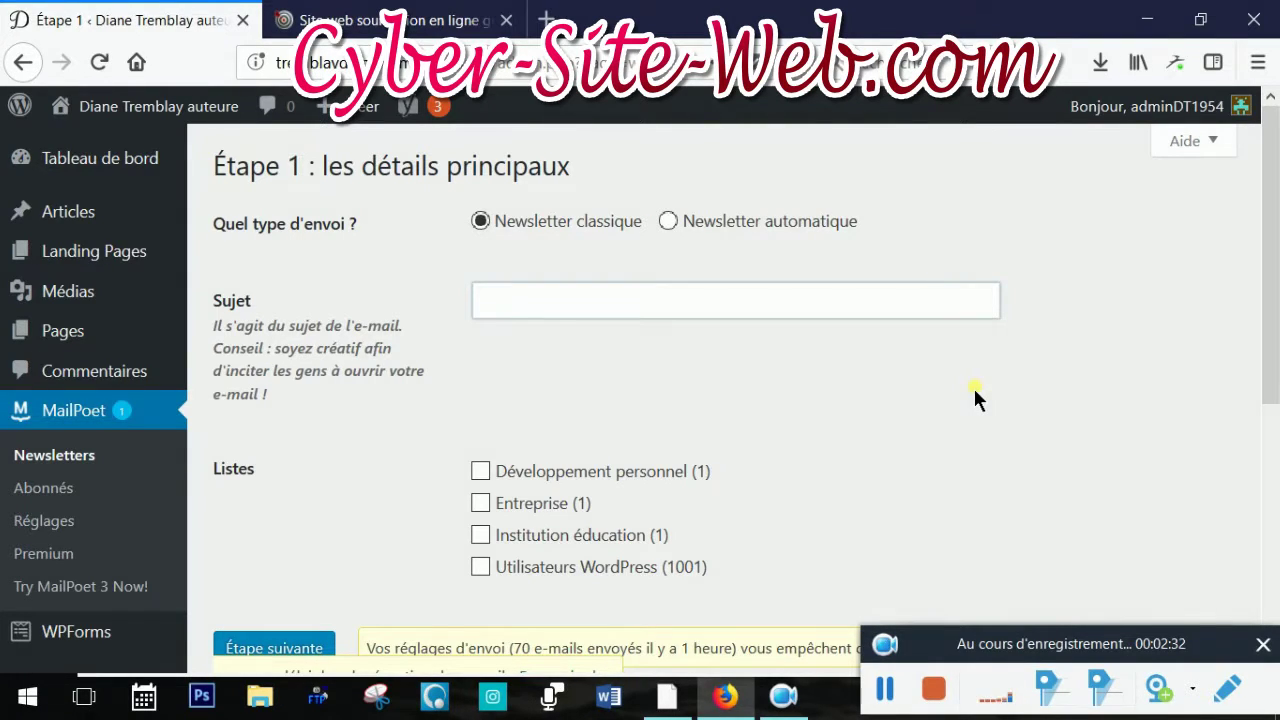
{"action": "type", "text": "Formation Mail POet"}
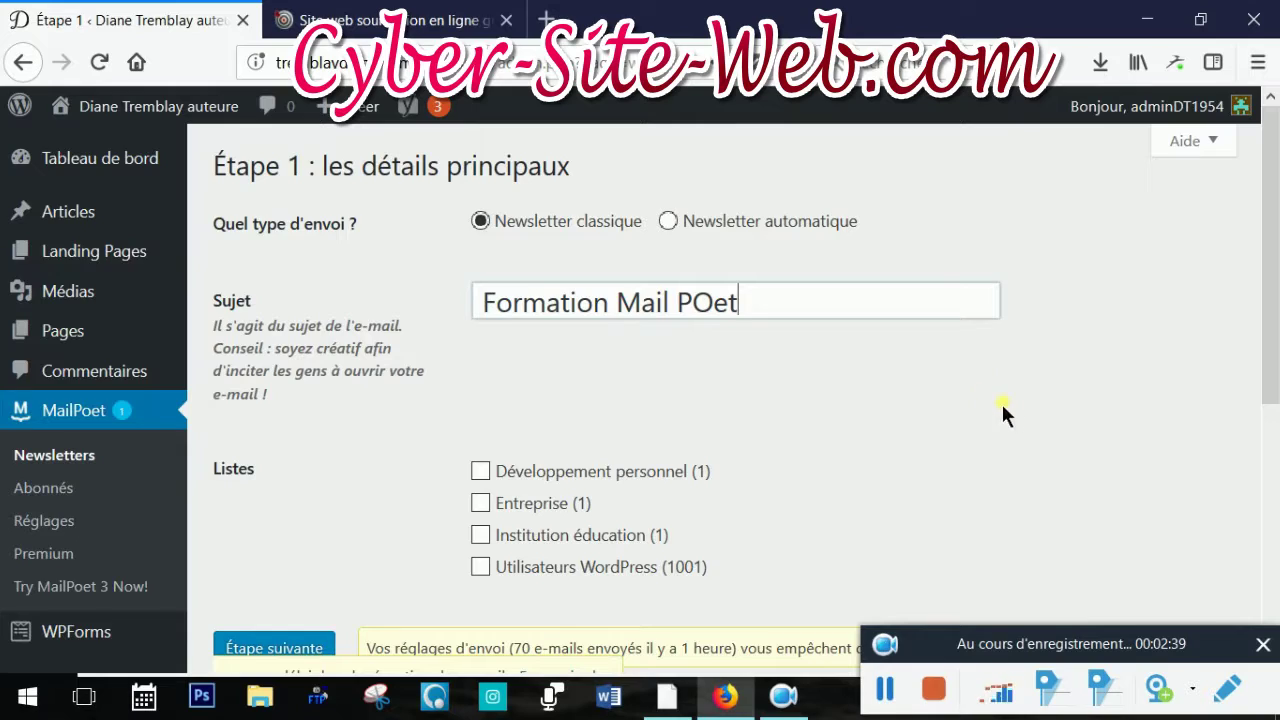
Select the Utilisateurs WordPress (1001) list as recipients and continue to the design step
{"action": "scroll", "coordinate": [1001, 401], "scroll_direction": "down", "scroll_amount": 2}
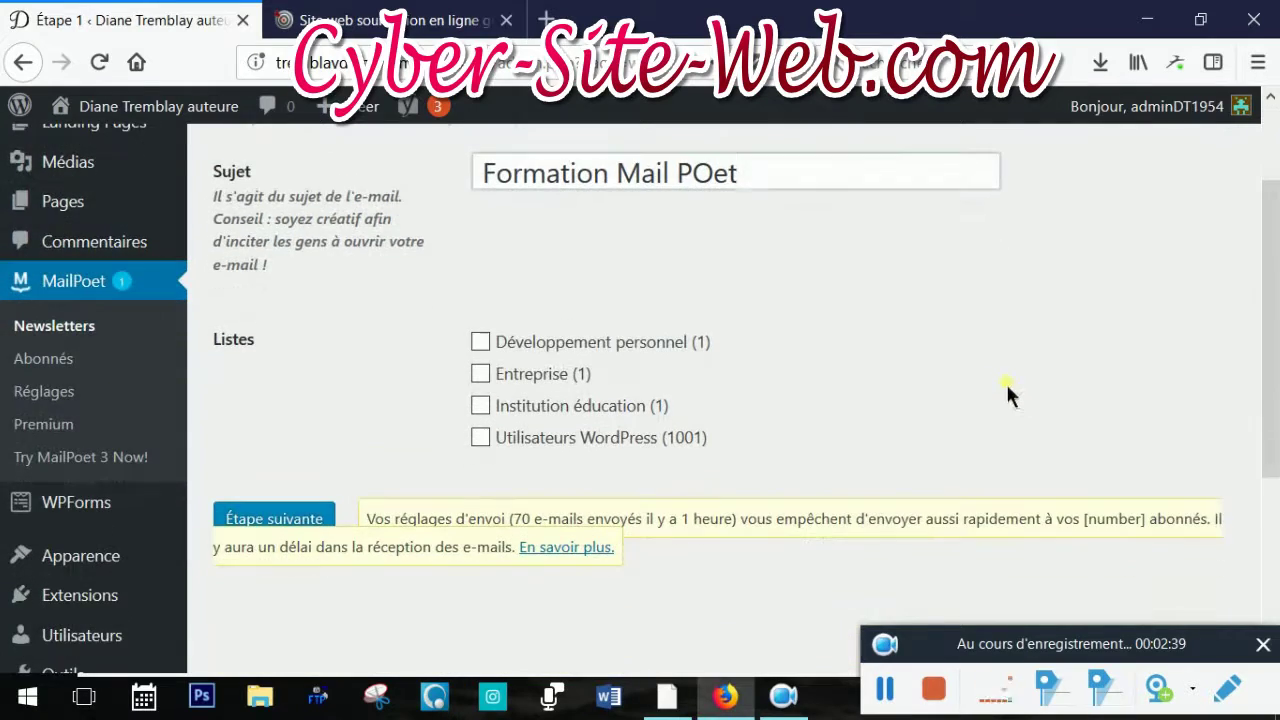
{"action": "scroll", "coordinate": [927, 410], "scroll_direction": "up", "scroll_amount": 2}
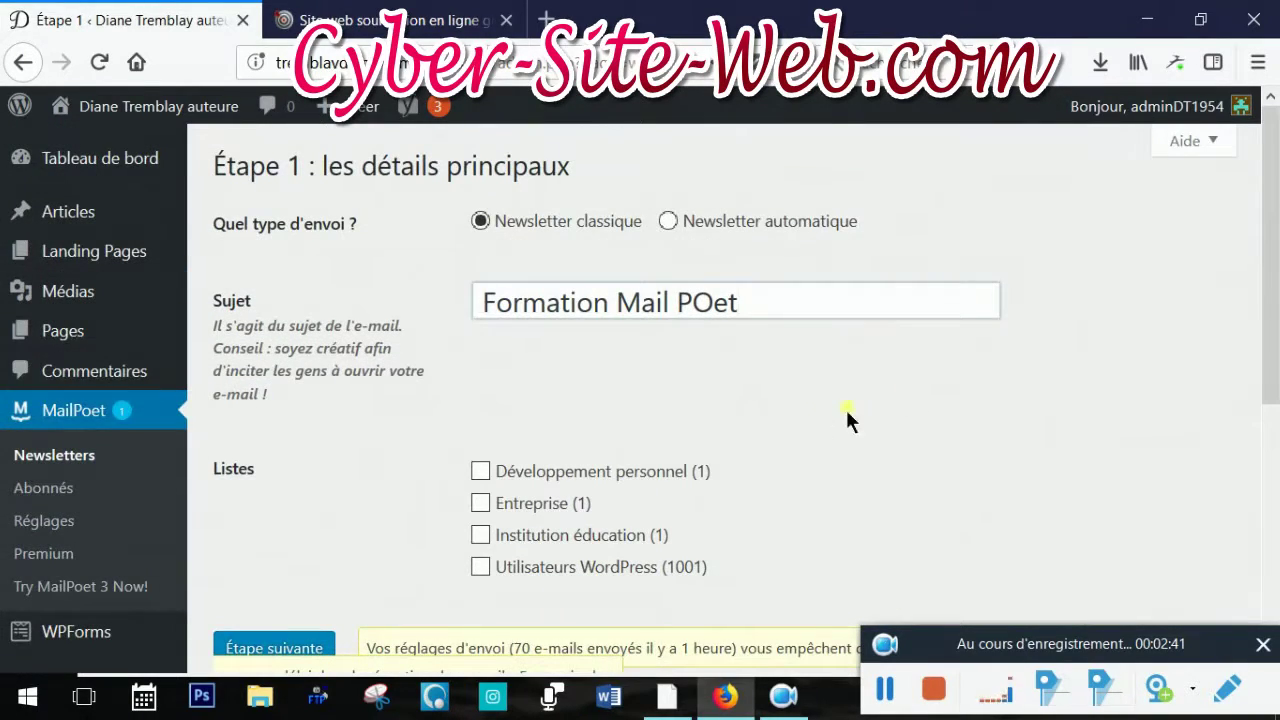
{"action": "scroll", "coordinate": [979, 321], "scroll_direction": "down", "scroll_amount": 2}
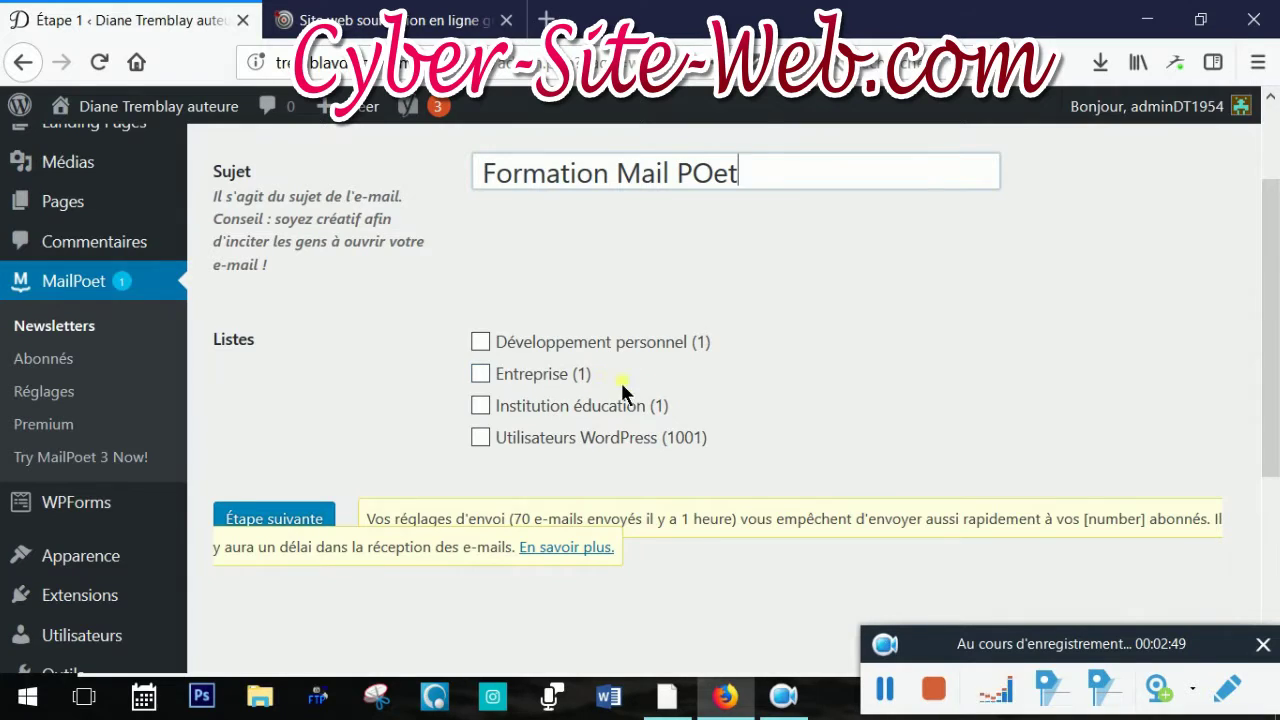
{"action": "left_click", "coordinate": [482, 440]}
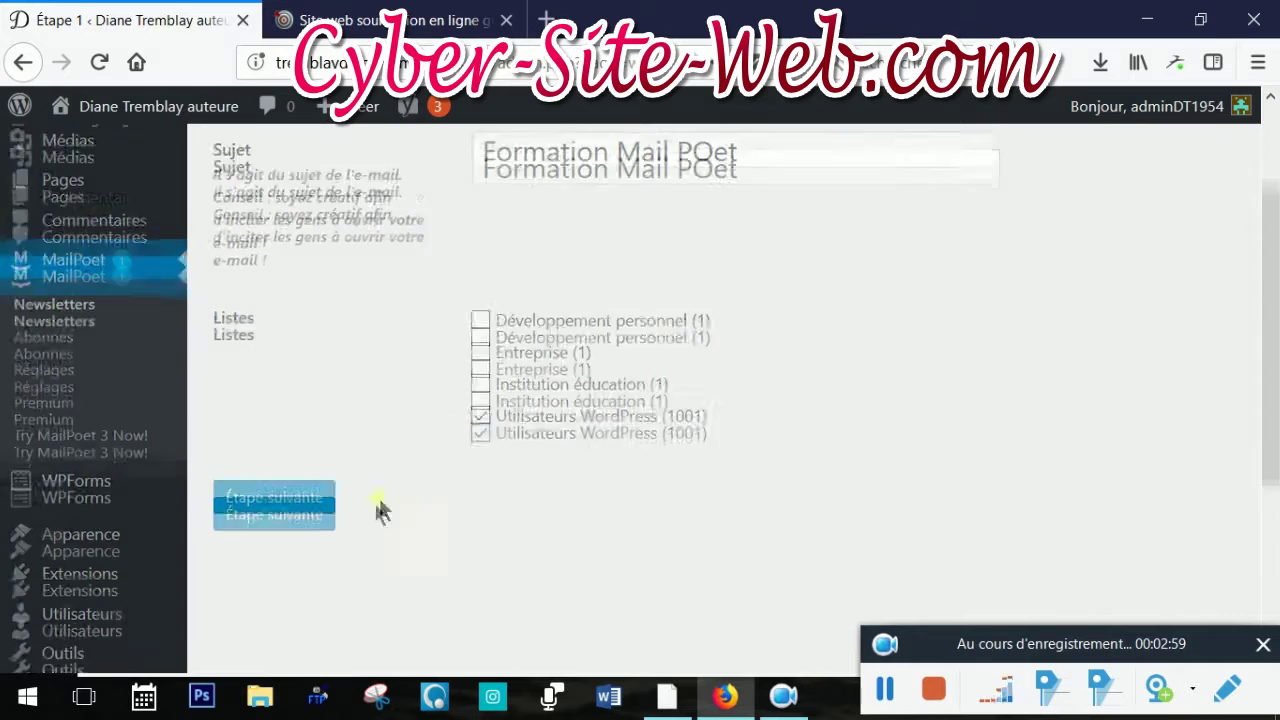
{"action": "scroll", "coordinate": [470, 497], "scroll_direction": "down", "scroll_amount": 2}
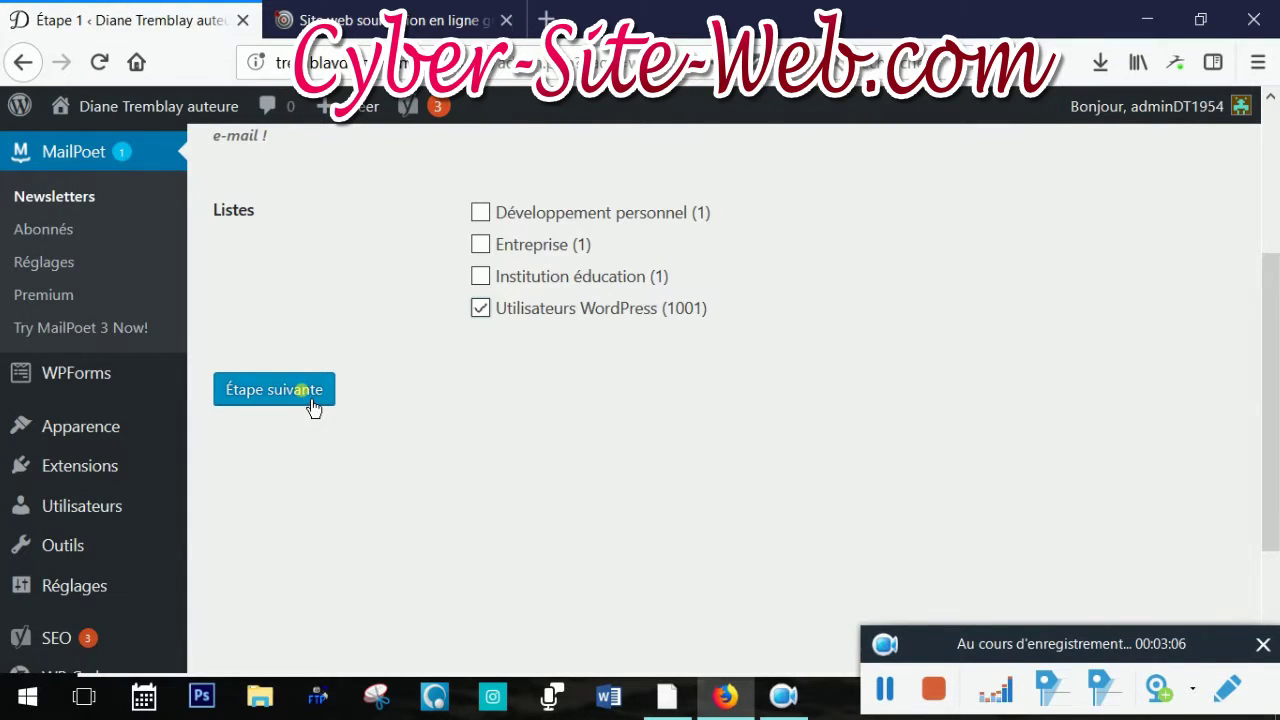
{"action": "left_click", "coordinate": [314, 404]}
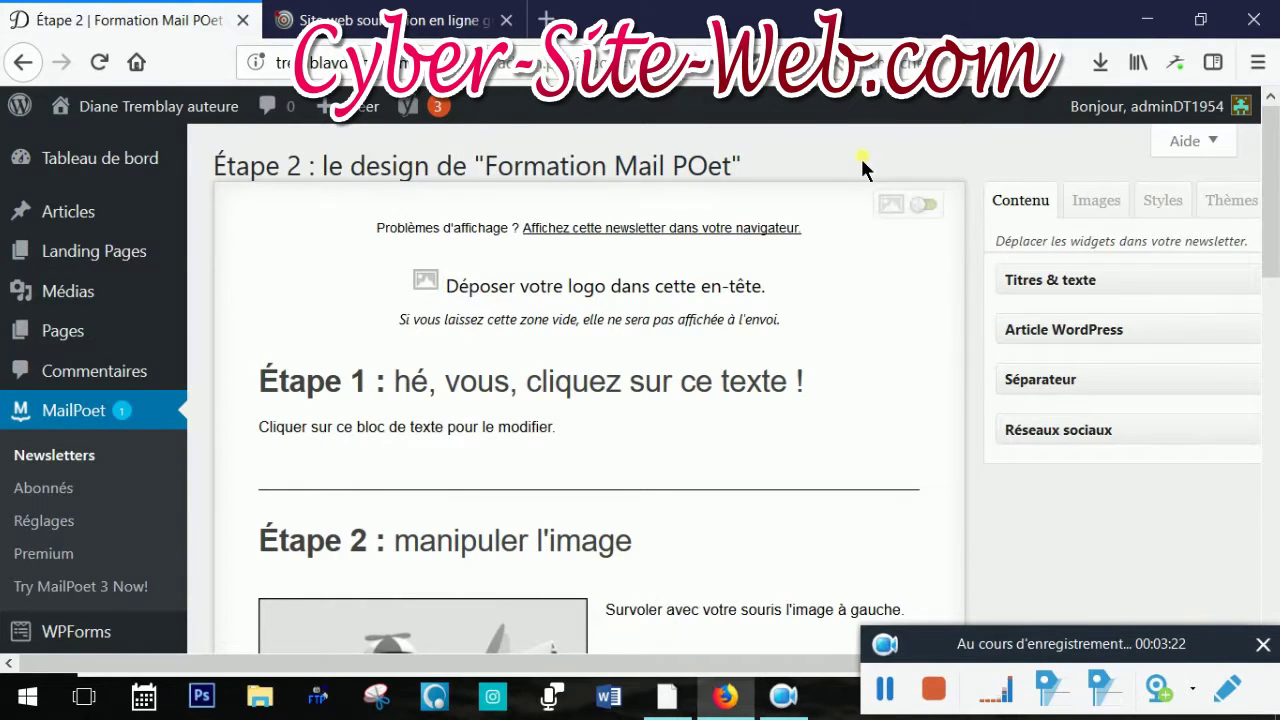
Hide the images in the starter template's editing preview for 'Formation Mail POet'
{"action": "left_click", "coordinate": [925, 205]}
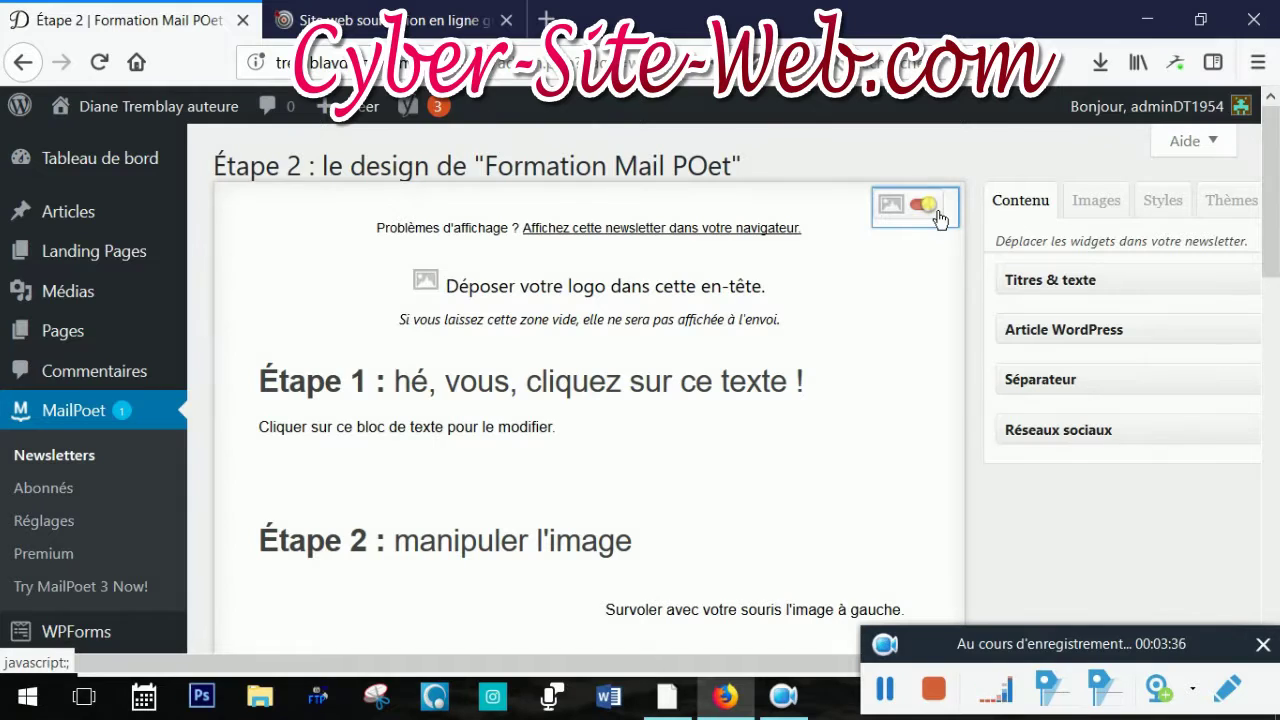
Turn images back on and check the divider line and sample picture in the preview
{"action": "left_click", "coordinate": [930, 208]}
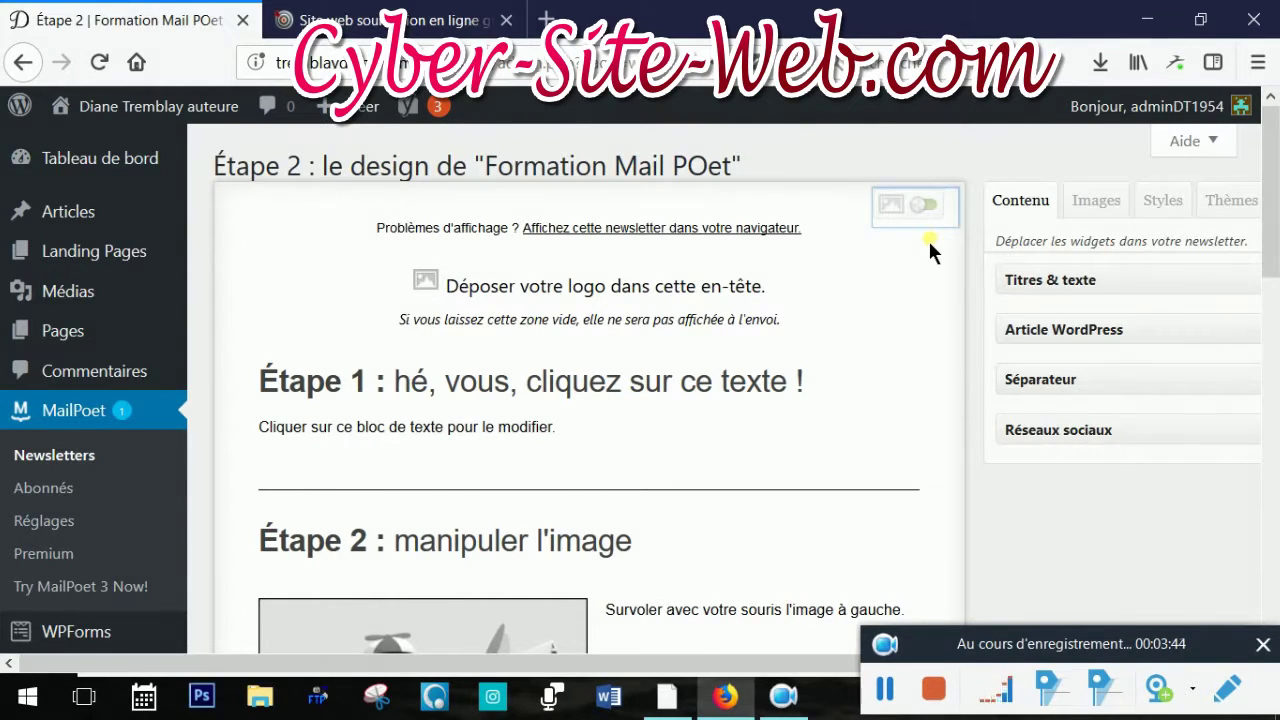
{"action": "scroll", "coordinate": [928, 238], "scroll_direction": "down", "scroll_amount": 2}
{"action": "scroll", "coordinate": [928, 238], "scroll_direction": "up", "scroll_amount": 1}
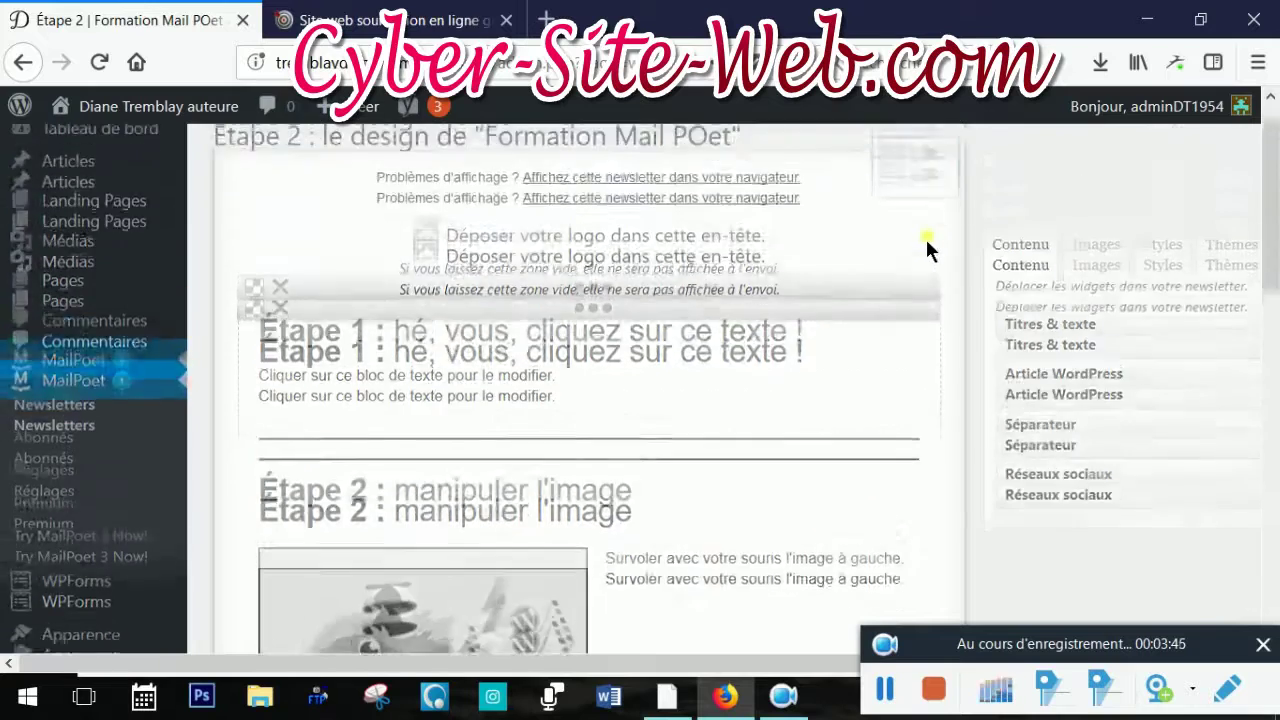
{"action": "scroll", "coordinate": [928, 260], "scroll_direction": "up", "scroll_amount": 1}
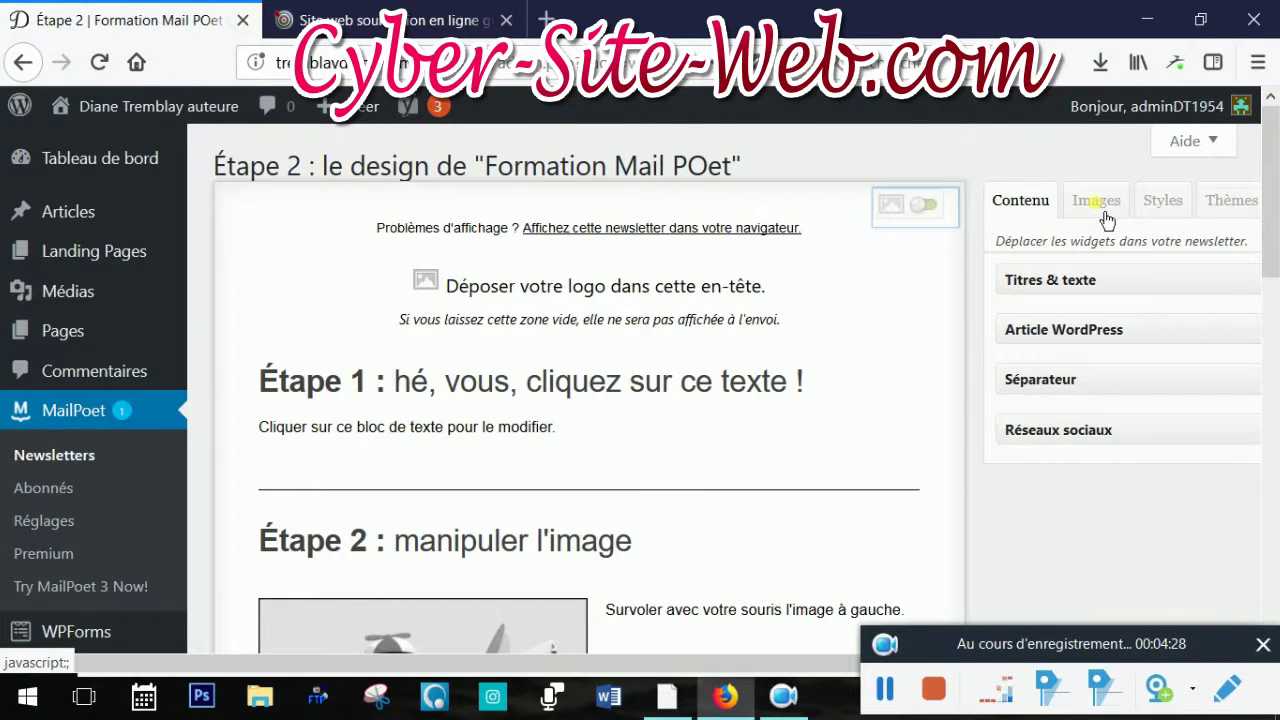
Open the Images tab's Ajouter des images upload window
{"action": "left_click", "coordinate": [1106, 218]}
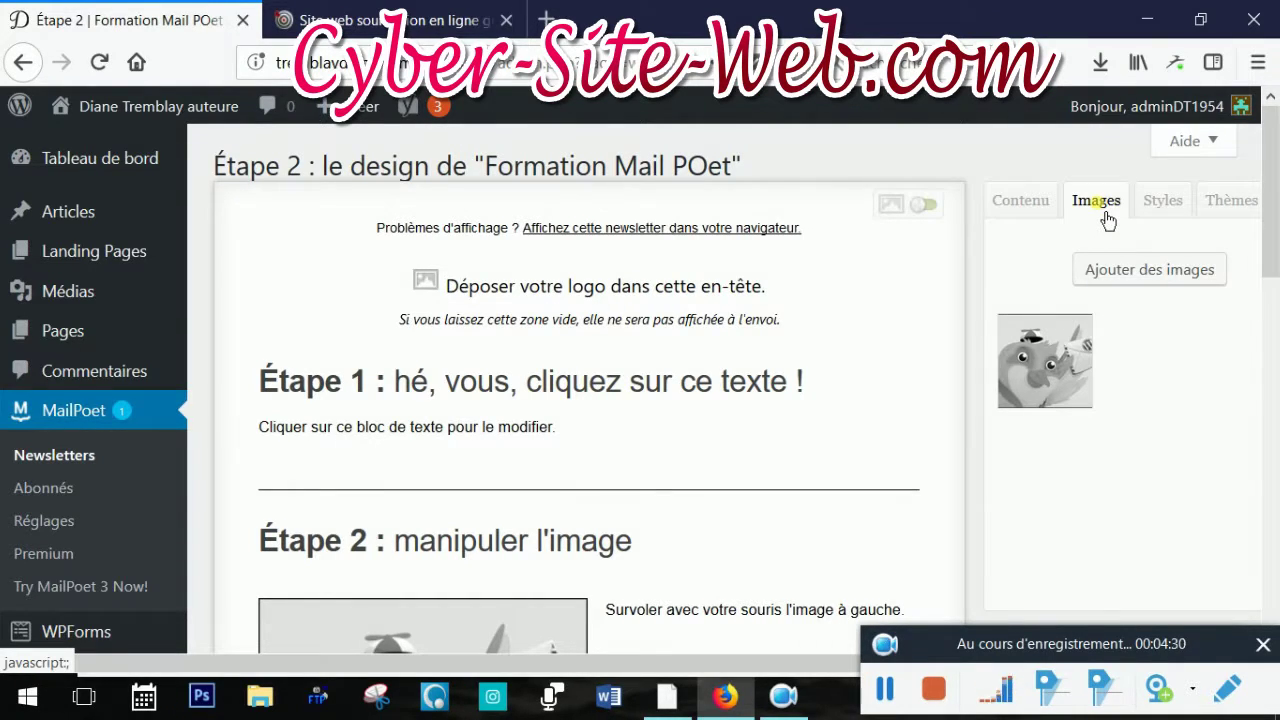
{"action": "left_click", "coordinate": [1146, 285]}
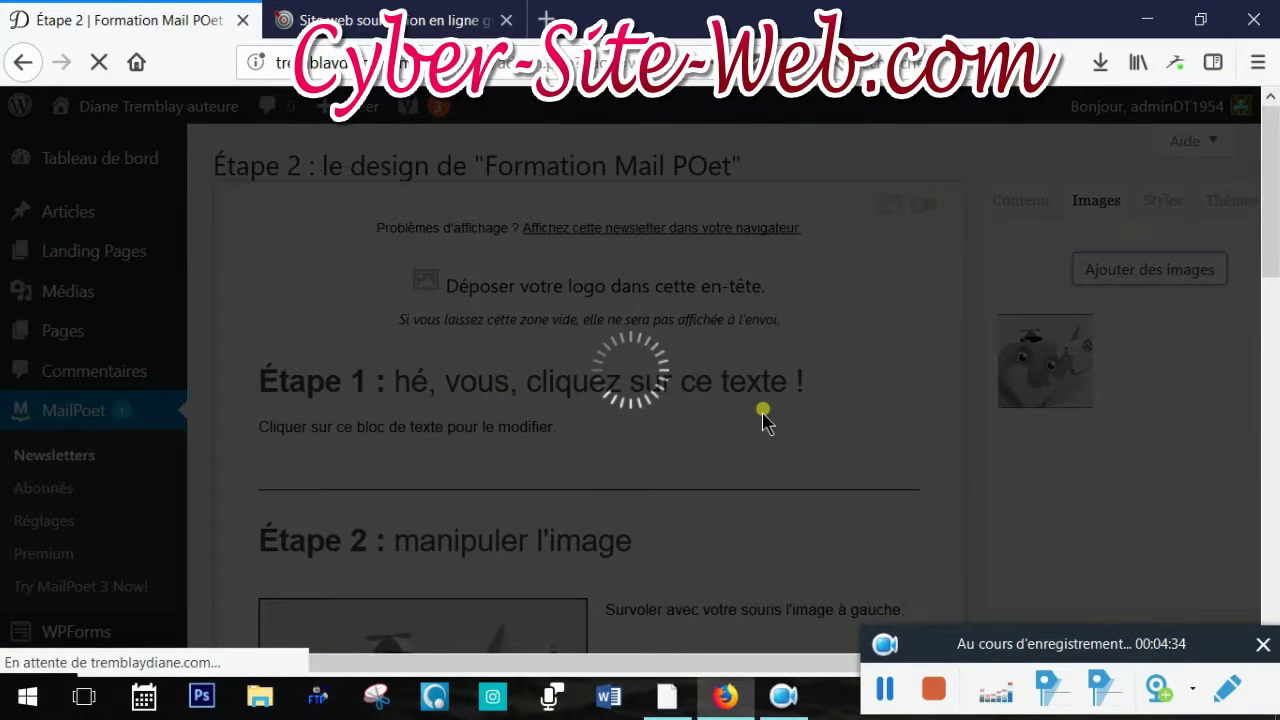
{"action": "scroll", "coordinate": [846, 295], "scroll_direction": "down", "scroll_amount": 3}
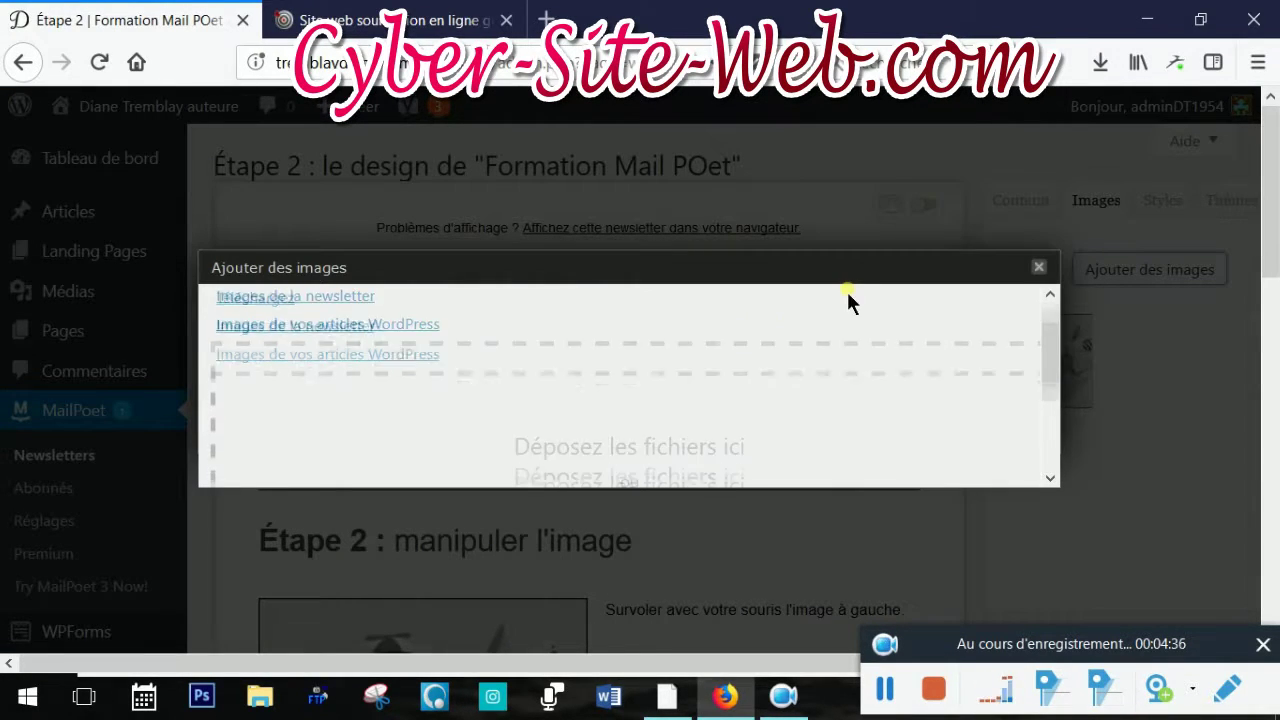
{"action": "scroll", "coordinate": [851, 331], "scroll_direction": "up", "scroll_amount": 3}
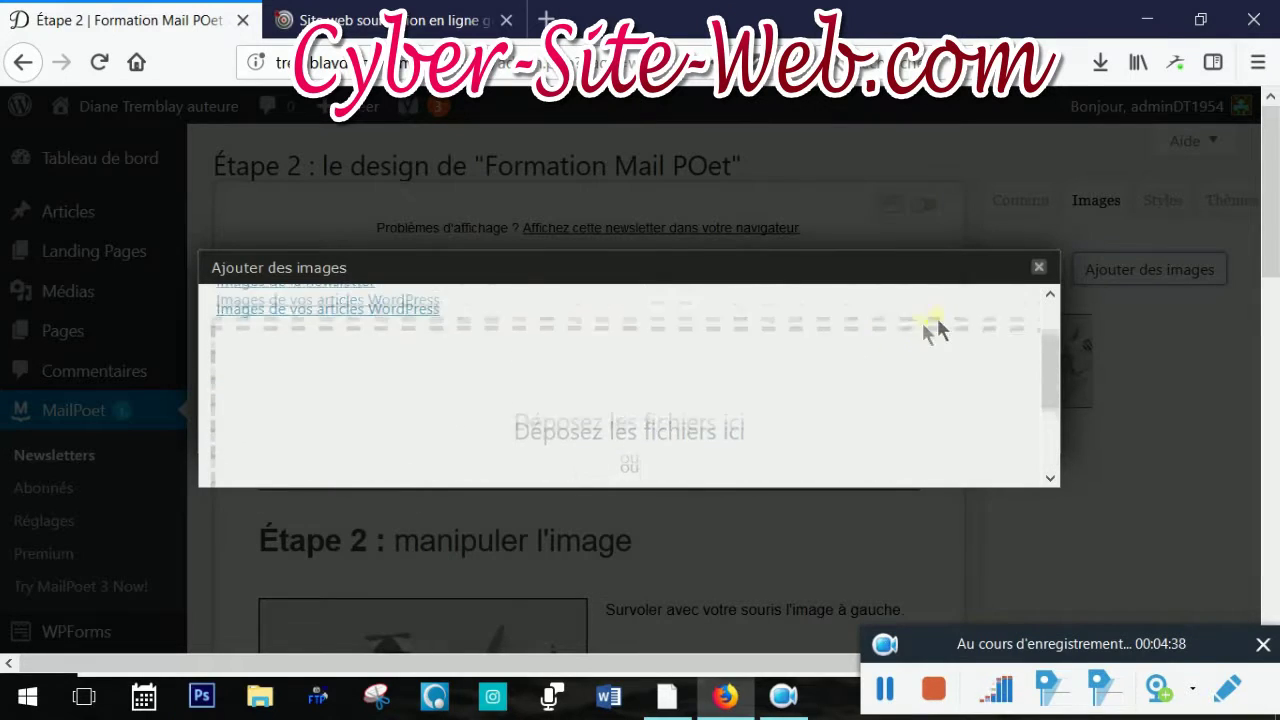
{"action": "scroll", "coordinate": [777, 410], "scroll_direction": "down", "scroll_amount": 3}
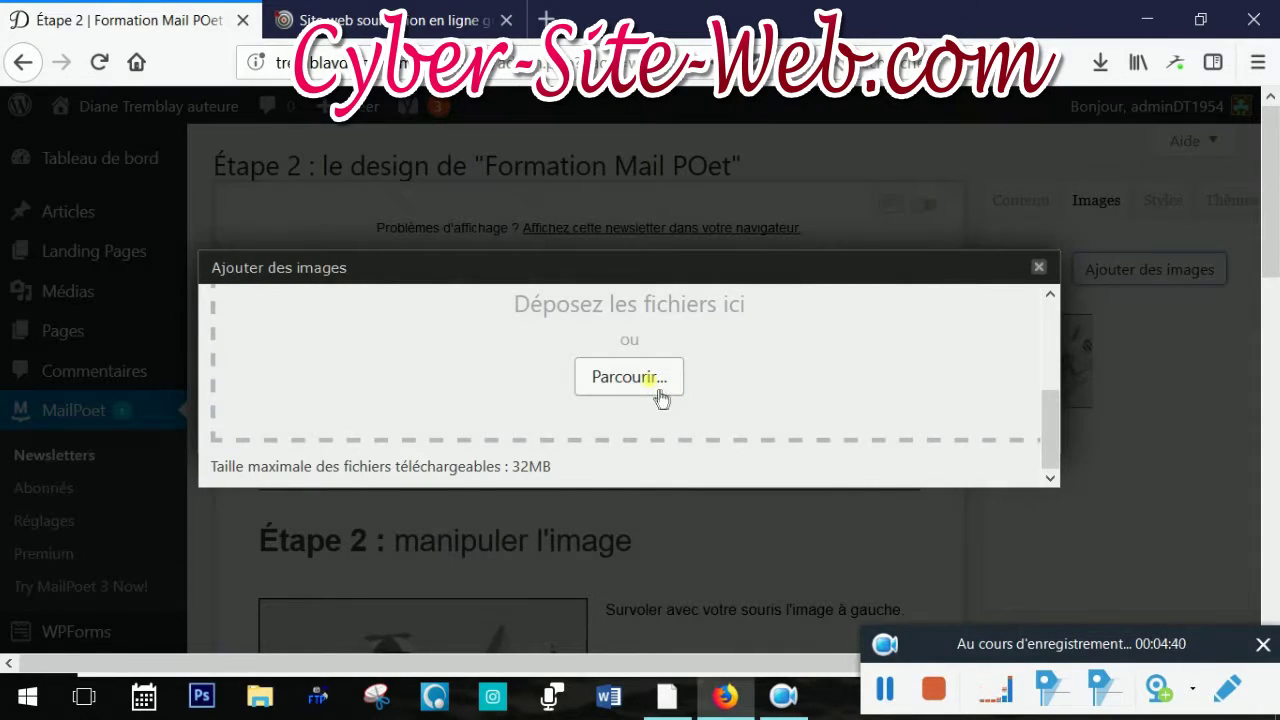
Upload the Top 1.png banner from the computer and close the upload window
{"action": "left_click", "coordinate": [653, 377]}
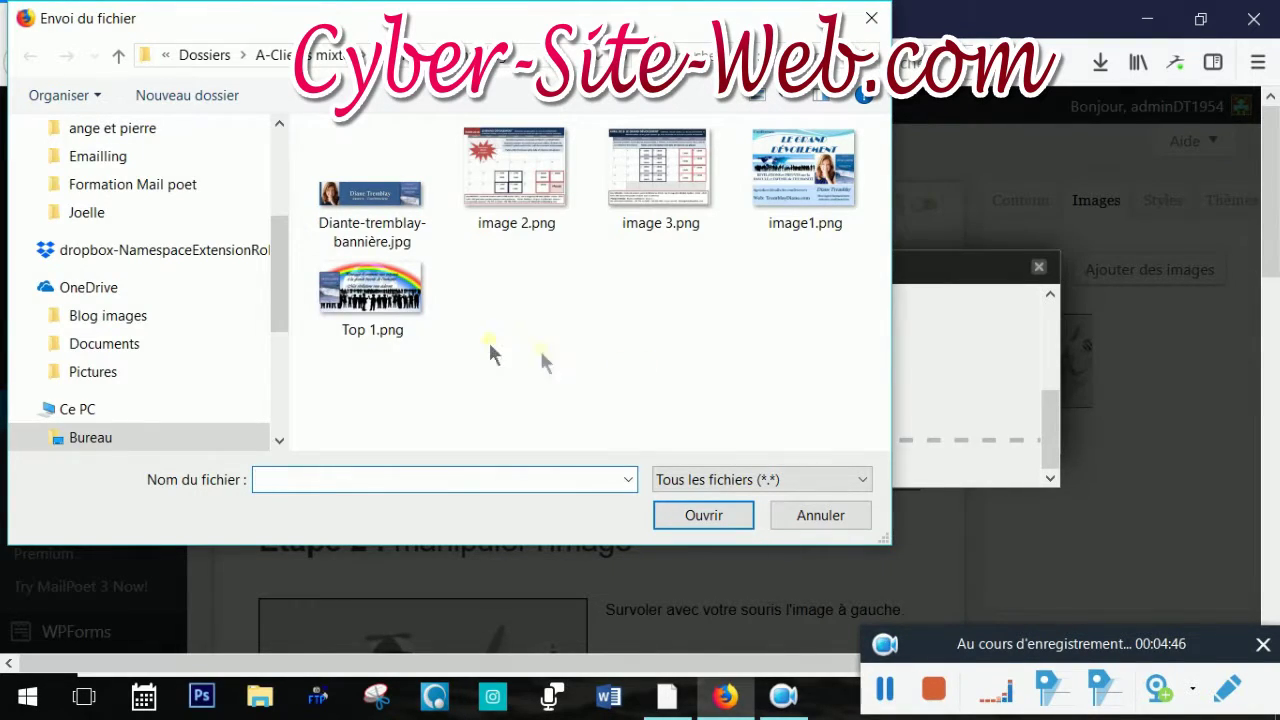
{"action": "left_click", "coordinate": [370, 295]}
{"action": "left_click", "coordinate": [709, 517]}
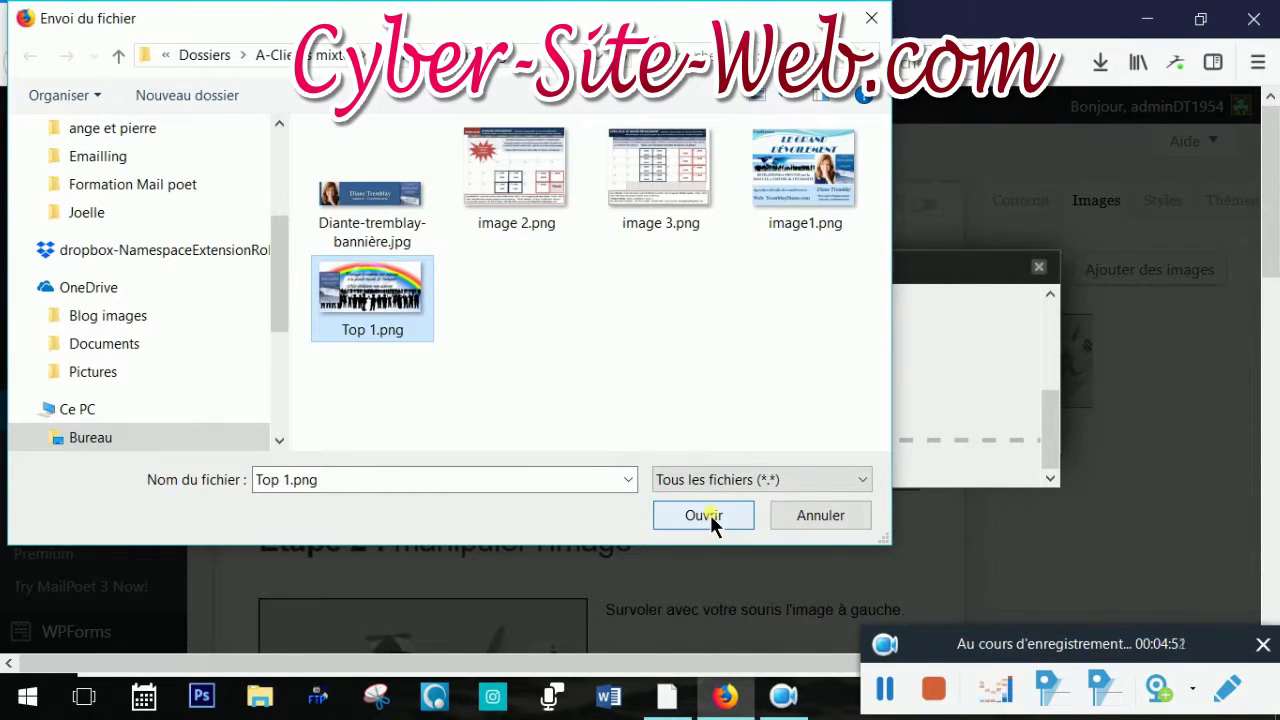
{"action": "left_click", "coordinate": [710, 520]}
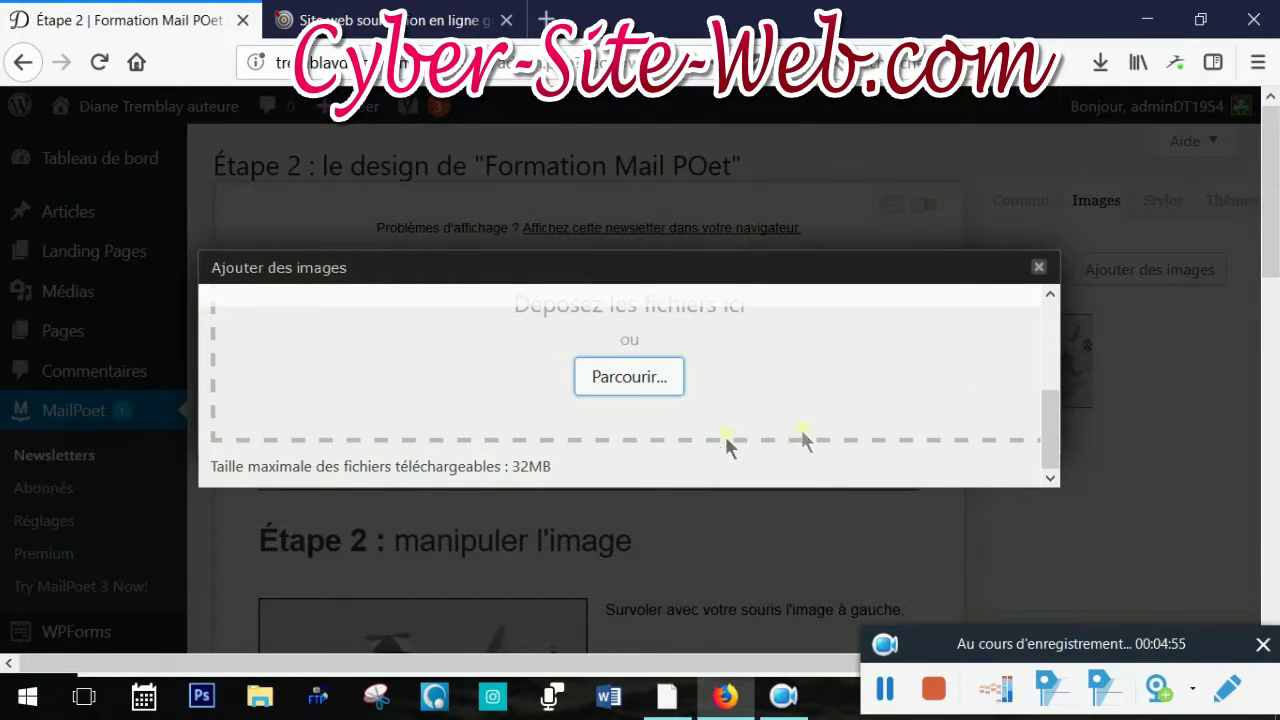
{"action": "scroll", "coordinate": [960, 379], "scroll_direction": "up", "scroll_amount": 3}
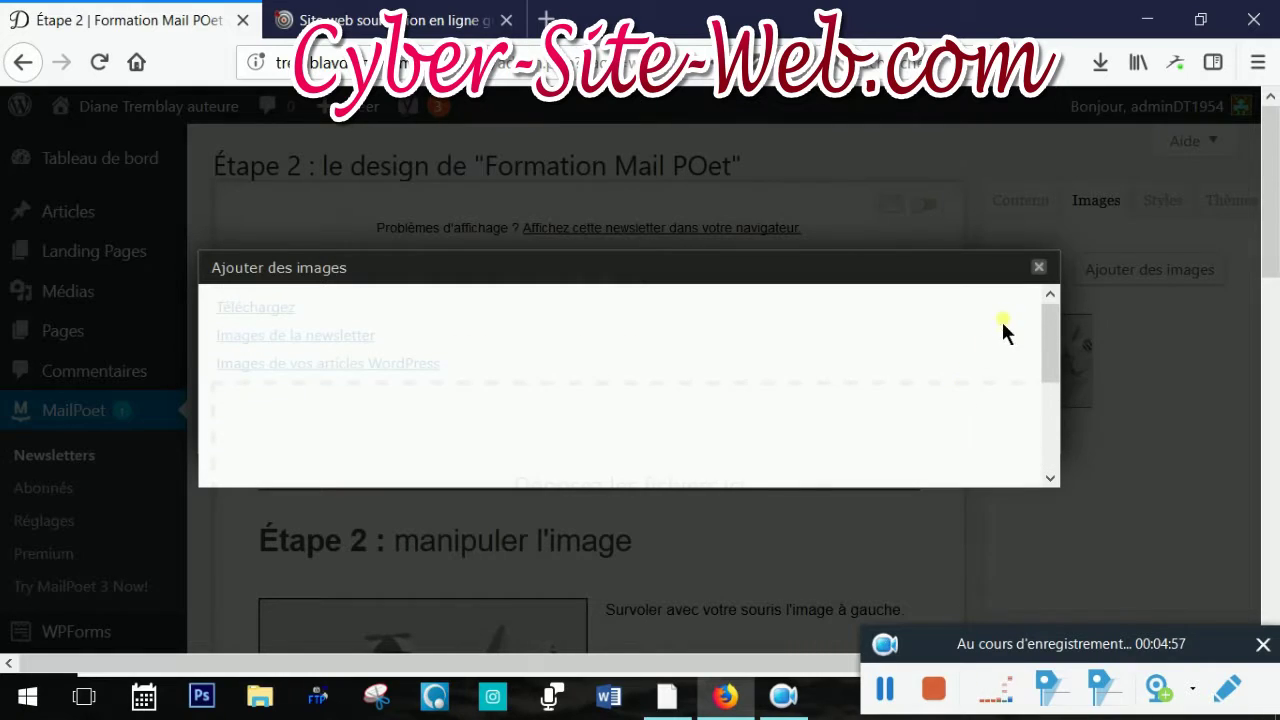
{"action": "scroll", "coordinate": [851, 334], "scroll_direction": "down", "scroll_amount": 3}
{"action": "scroll", "coordinate": [851, 334], "scroll_direction": "up", "scroll_amount": 3}
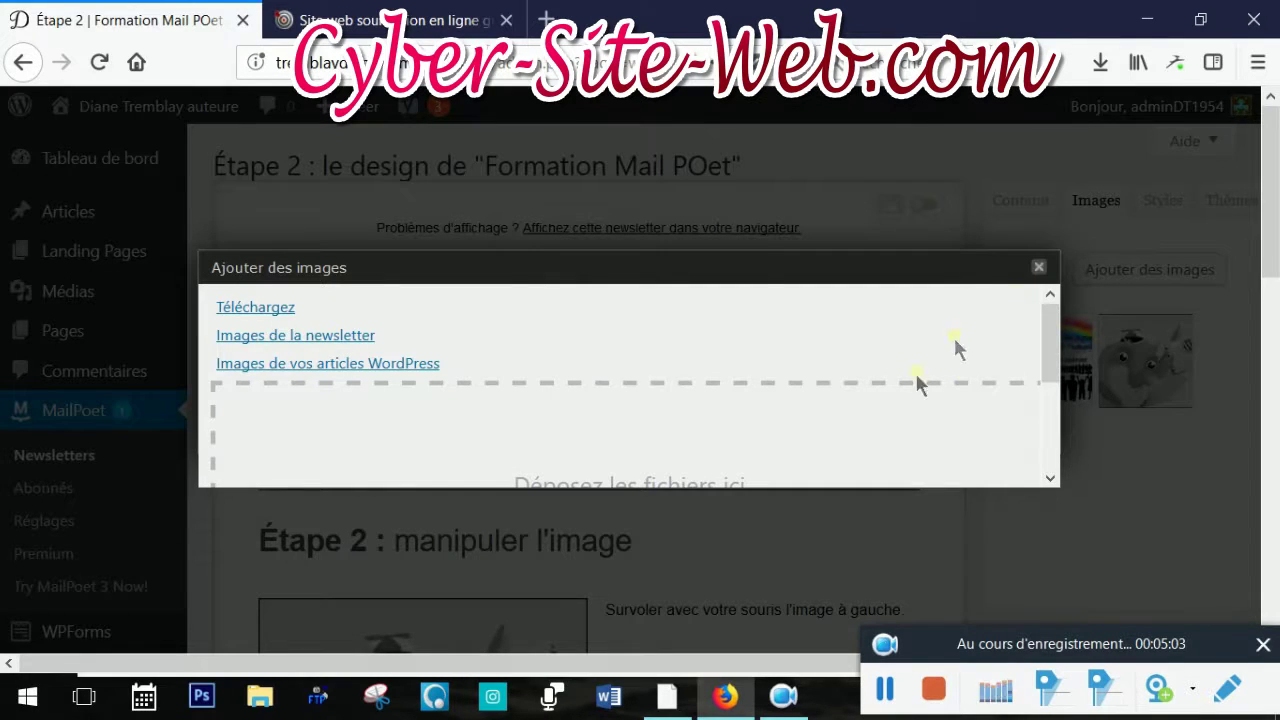
{"action": "scroll", "coordinate": [986, 371], "scroll_direction": "down", "scroll_amount": 3}
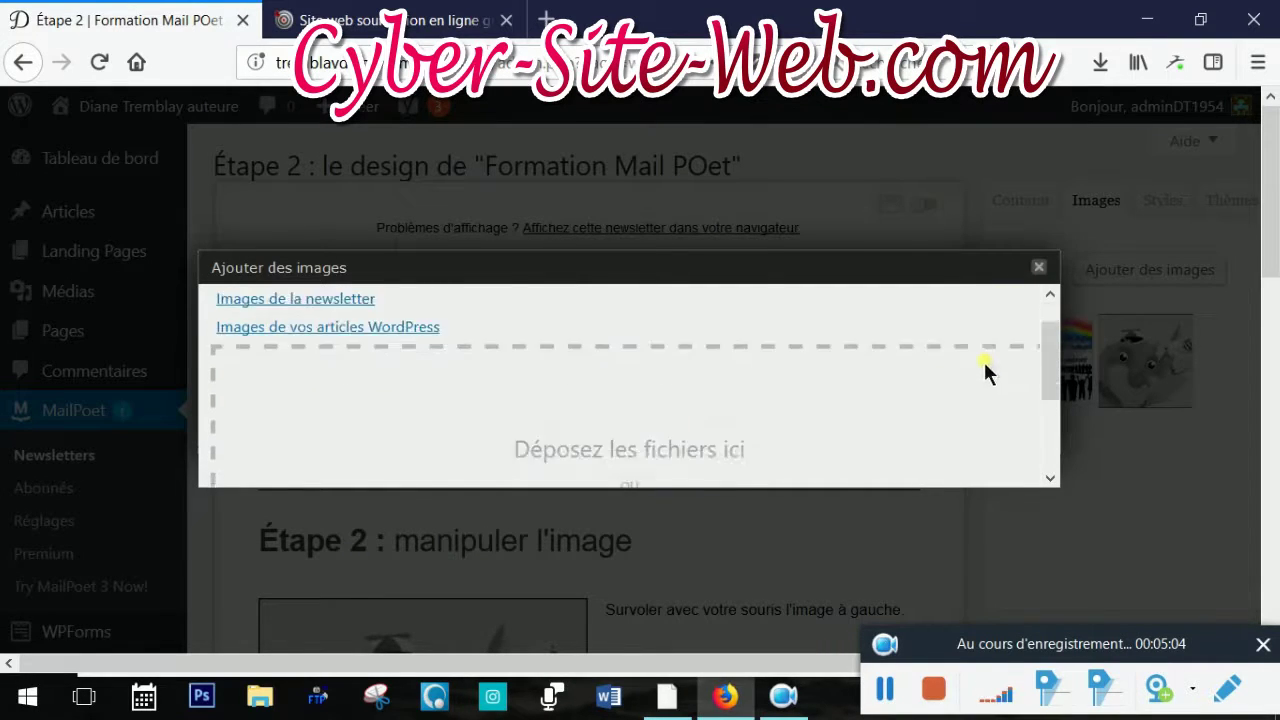
{"action": "left_click", "coordinate": [1040, 268]}
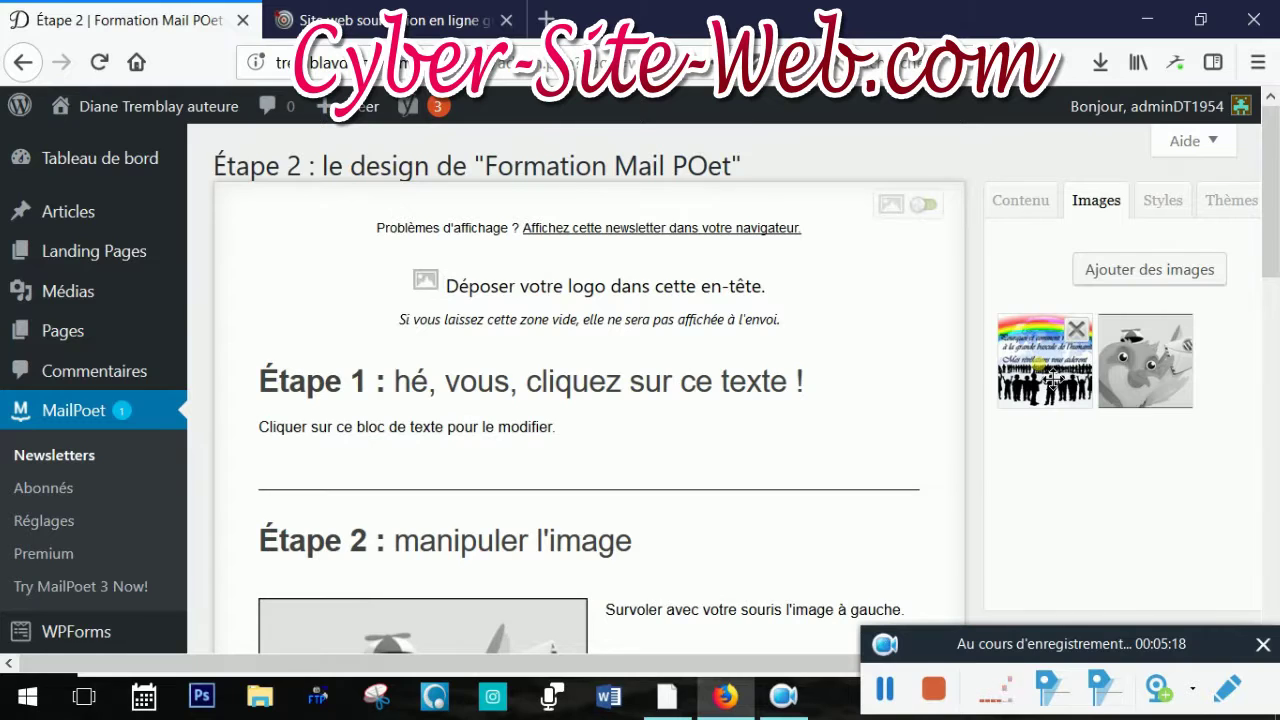
Drag the Top 1.png rainbow banner into the newsletter header above the Étape 1 text
{"action": "left_click_drag", "start_coordinate": [1053, 379], "coordinate": [852, 282]}
{"action": "scroll", "coordinate": [1199, 472], "scroll_direction": "down", "scroll_amount": 2}
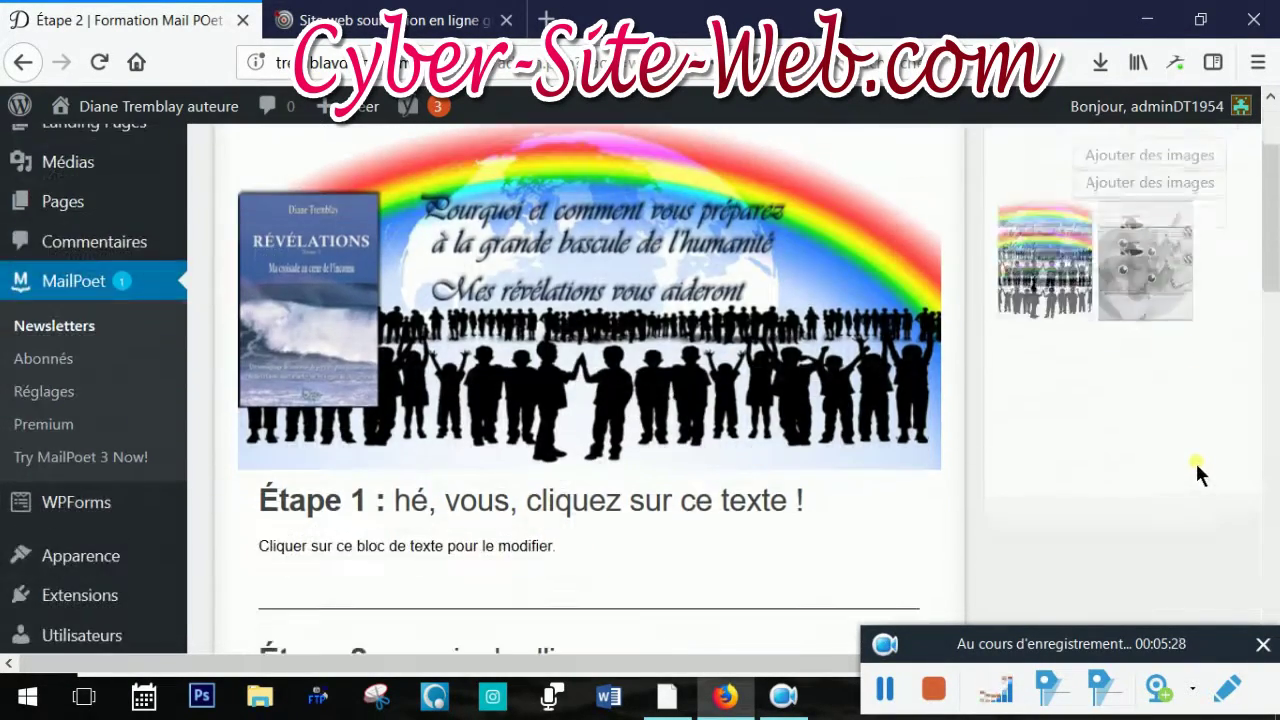
{"action": "scroll", "coordinate": [1197, 463], "scroll_direction": "down", "scroll_amount": 2}
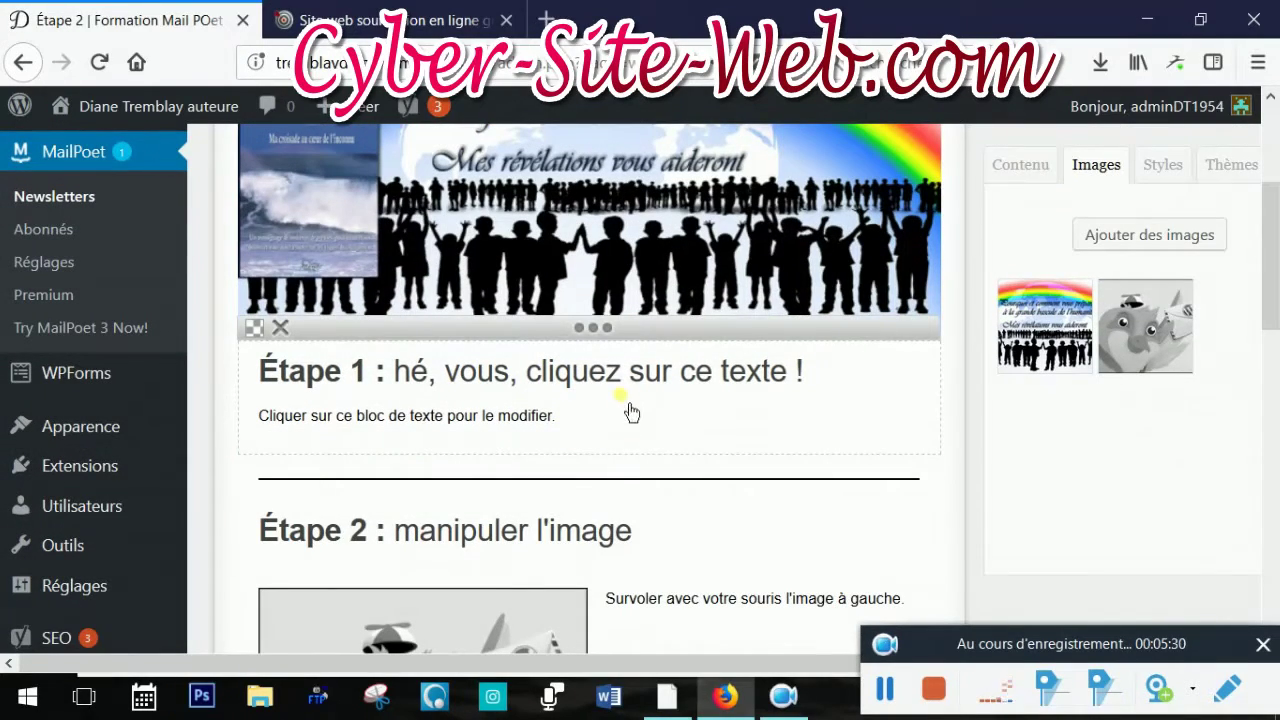
{"action": "left_click", "coordinate": [570, 412]}
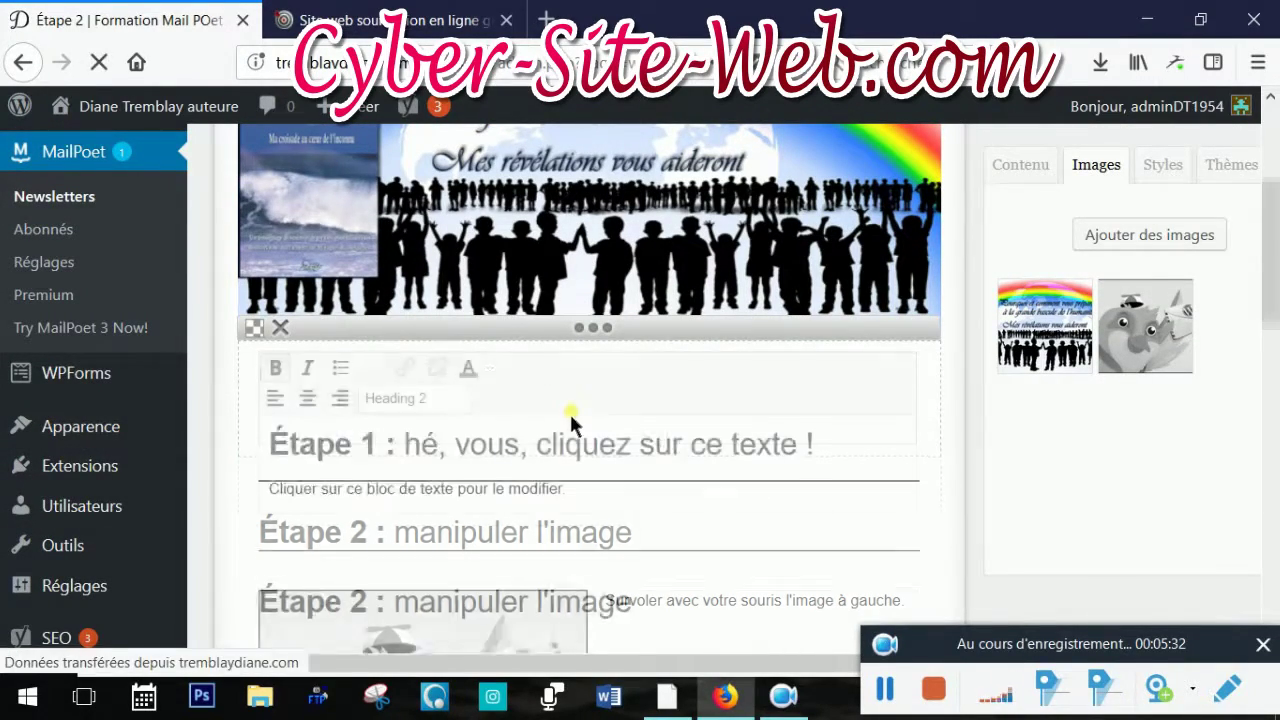
Replace the Étape 1 placeholder text with the title 'Formation Mail Poet'
{"action": "left_click_drag", "start_coordinate": [594, 514], "coordinate": [243, 448]}
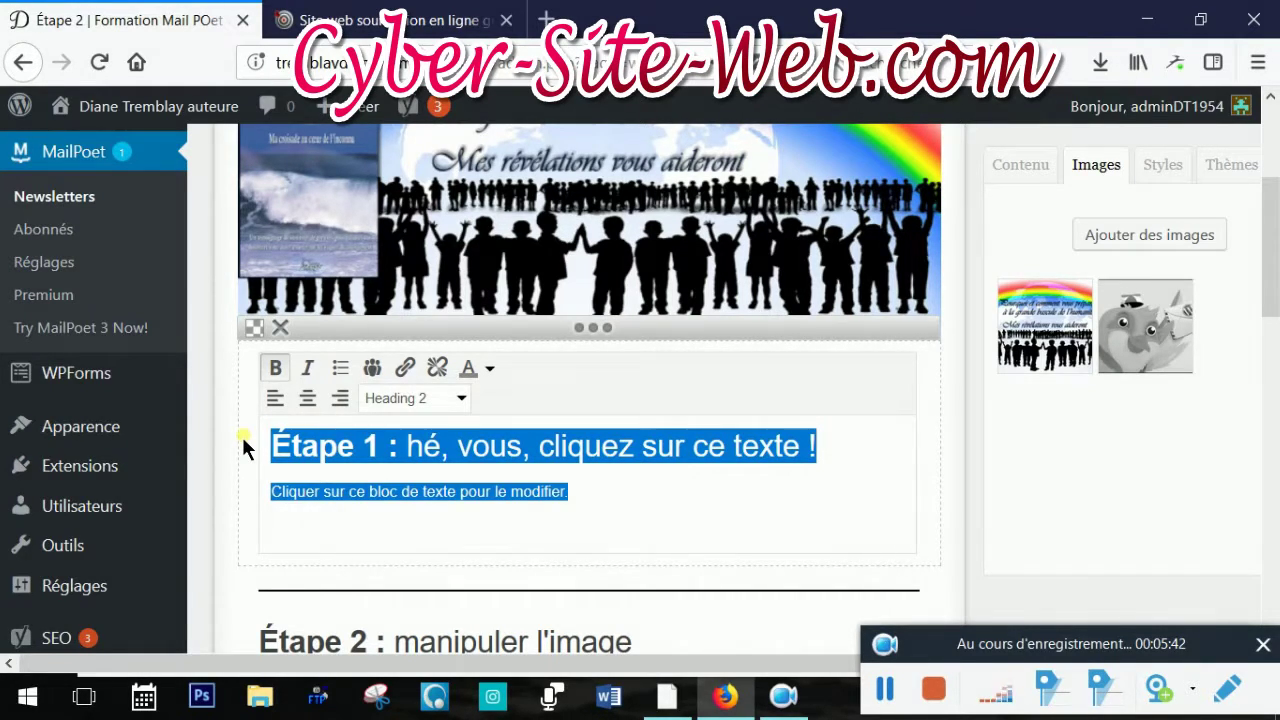
{"action": "key", "text": "BackSpace"}
{"action": "type", "text": "For"}
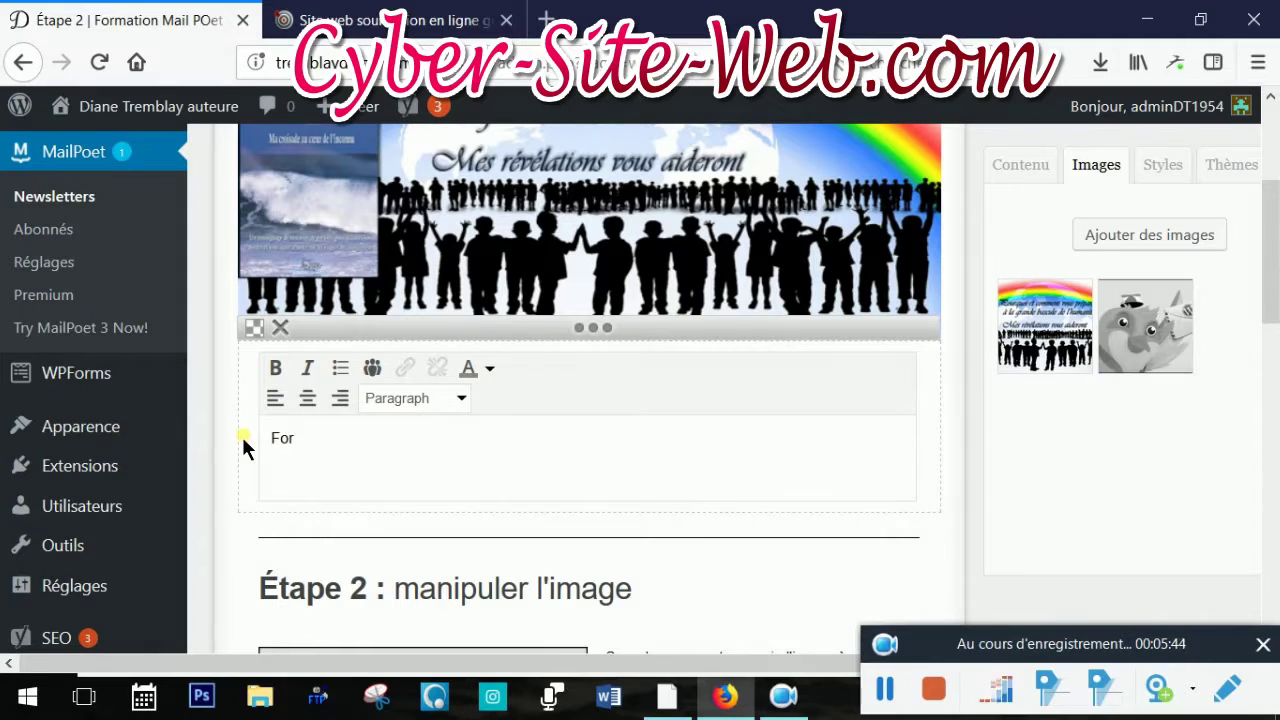
{"action": "type", "text": "mation Ma"}
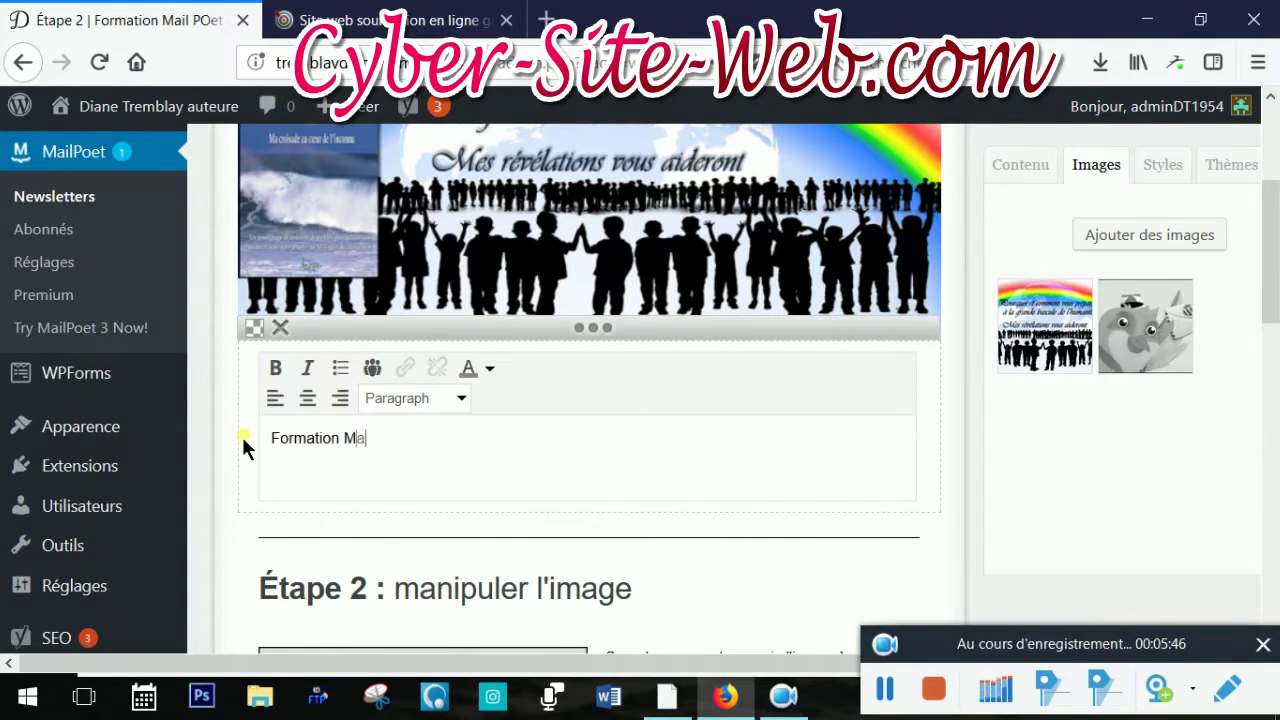
{"action": "type", "text": "il POet"}
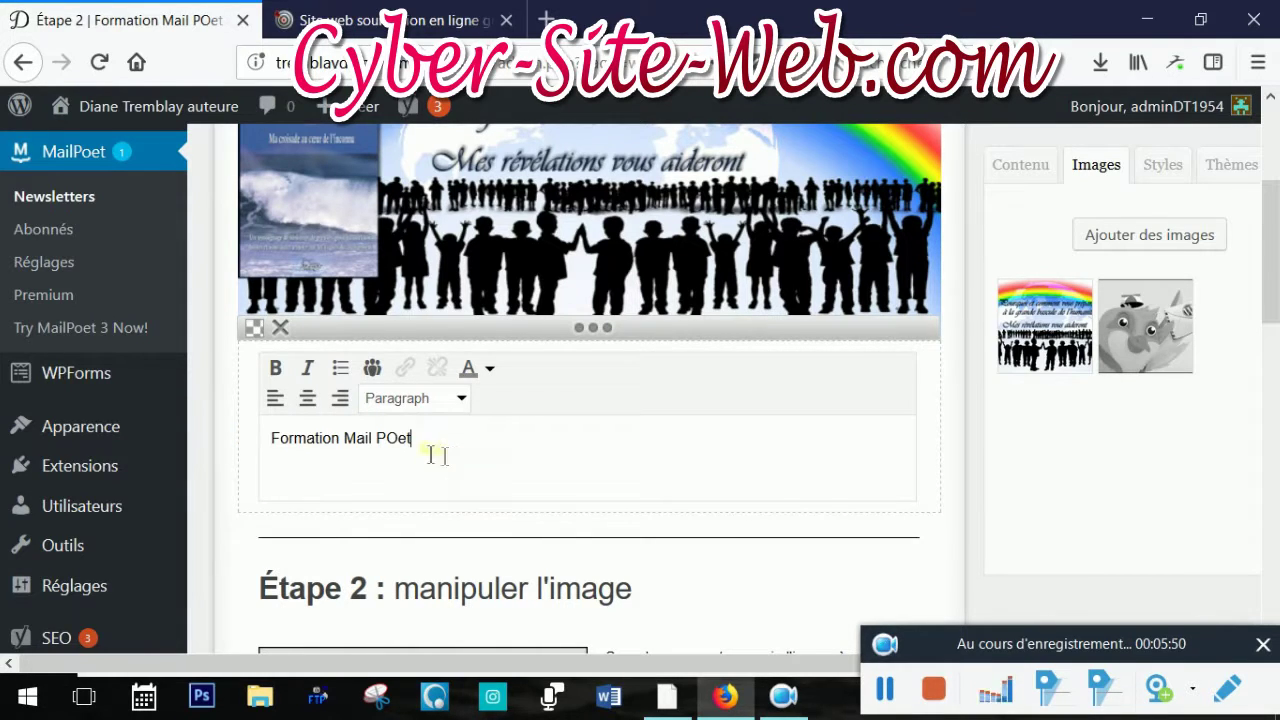
{"action": "key", "text": "Left"}
{"action": "key", "text": "Left"}
{"action": "key", "text": "BackSpace"}
{"action": "type", "text": "o"}
Center the 'Formation Mail Poet' title and format it as Heading 1
{"action": "left_click_drag", "start_coordinate": [411, 445], "coordinate": [257, 441]}
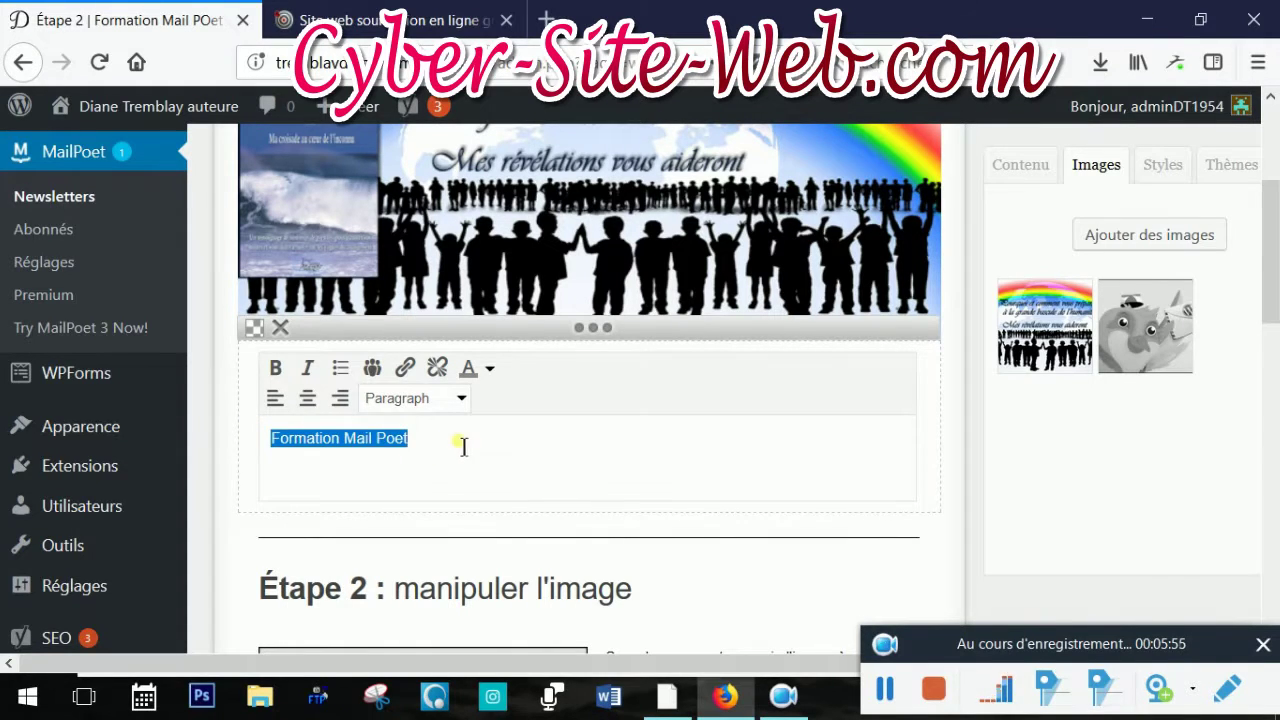
{"action": "left_click", "coordinate": [306, 400]}
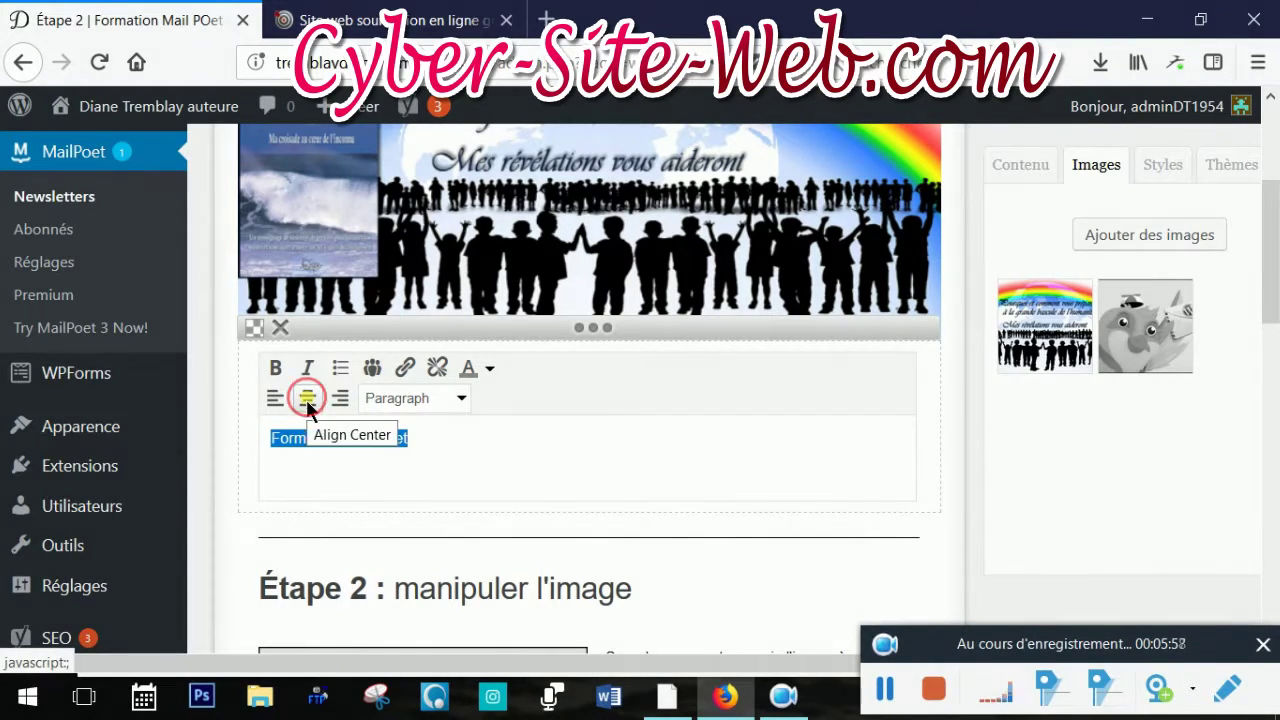
{"action": "left_click", "coordinate": [458, 397]}
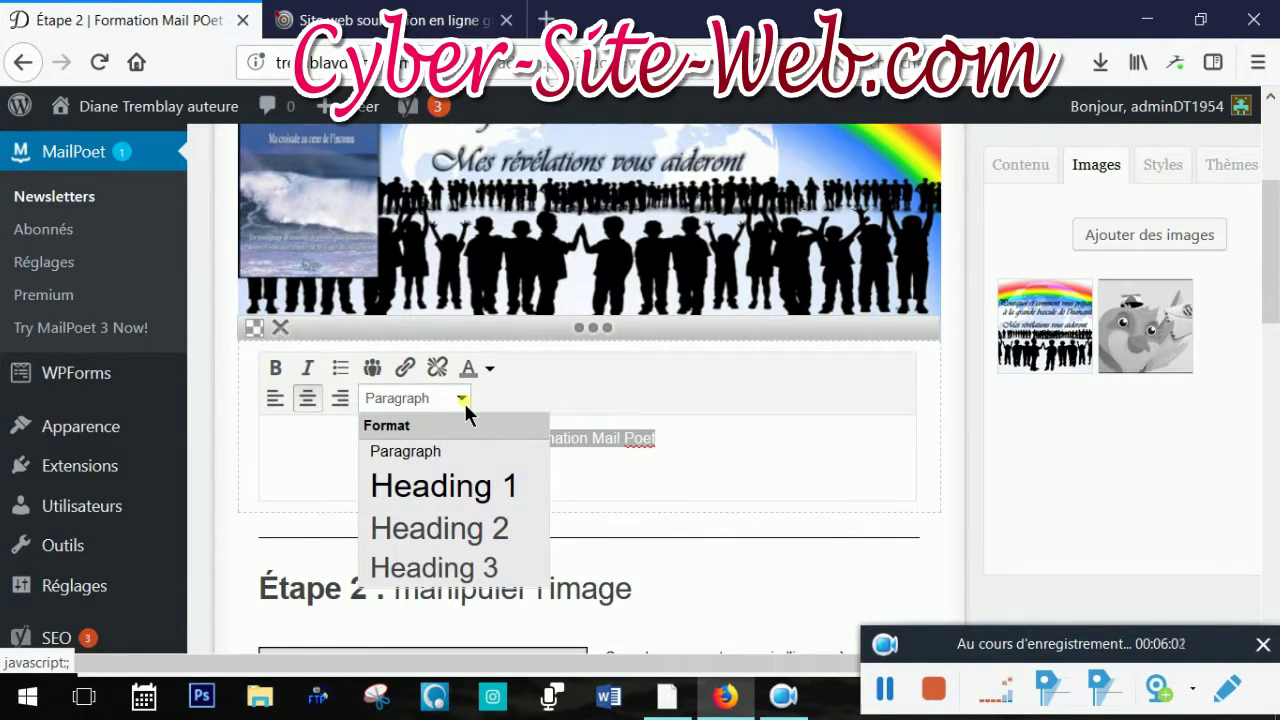
{"action": "left_click", "coordinate": [489, 498]}
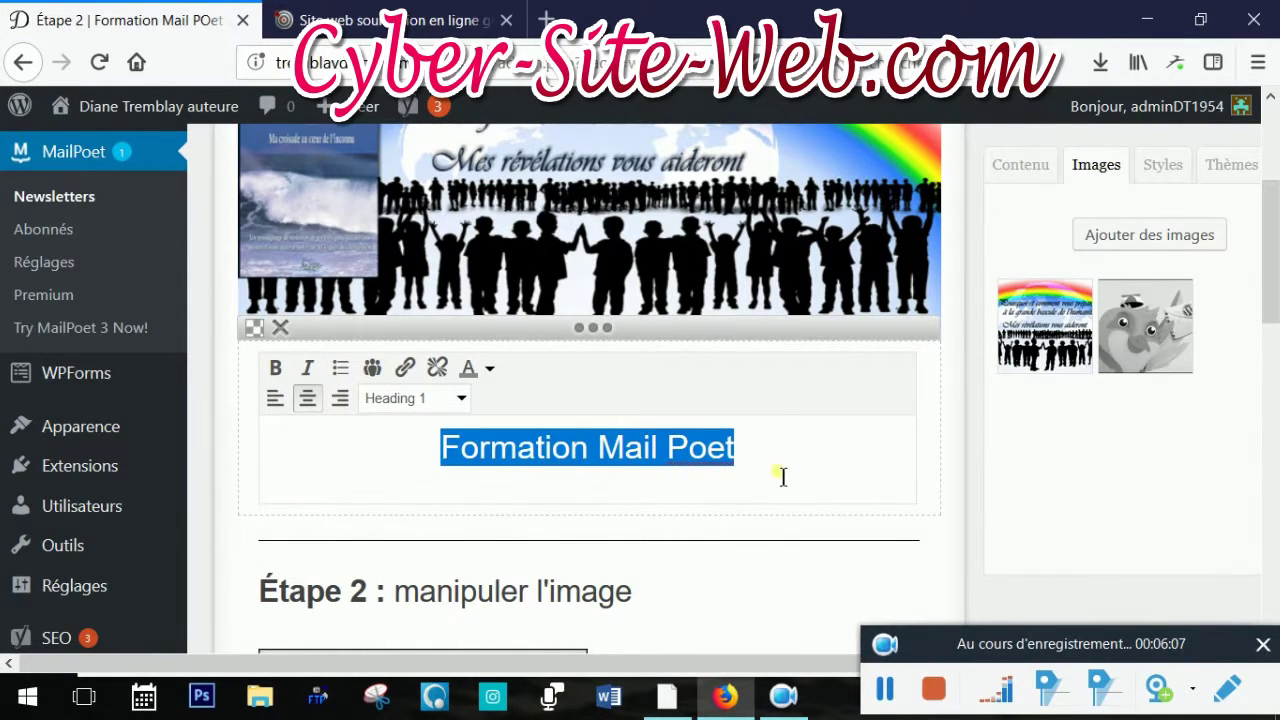
{"action": "left_click", "coordinate": [460, 398]}
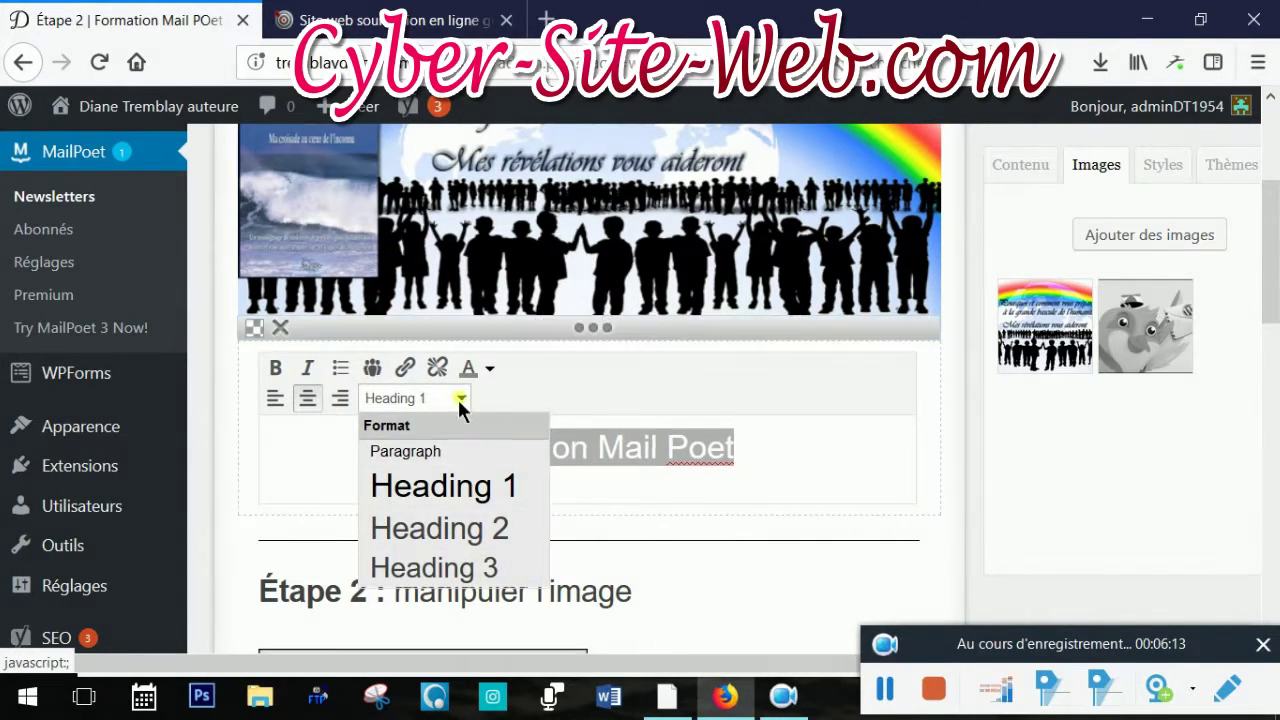
{"action": "left_click", "coordinate": [459, 397]}
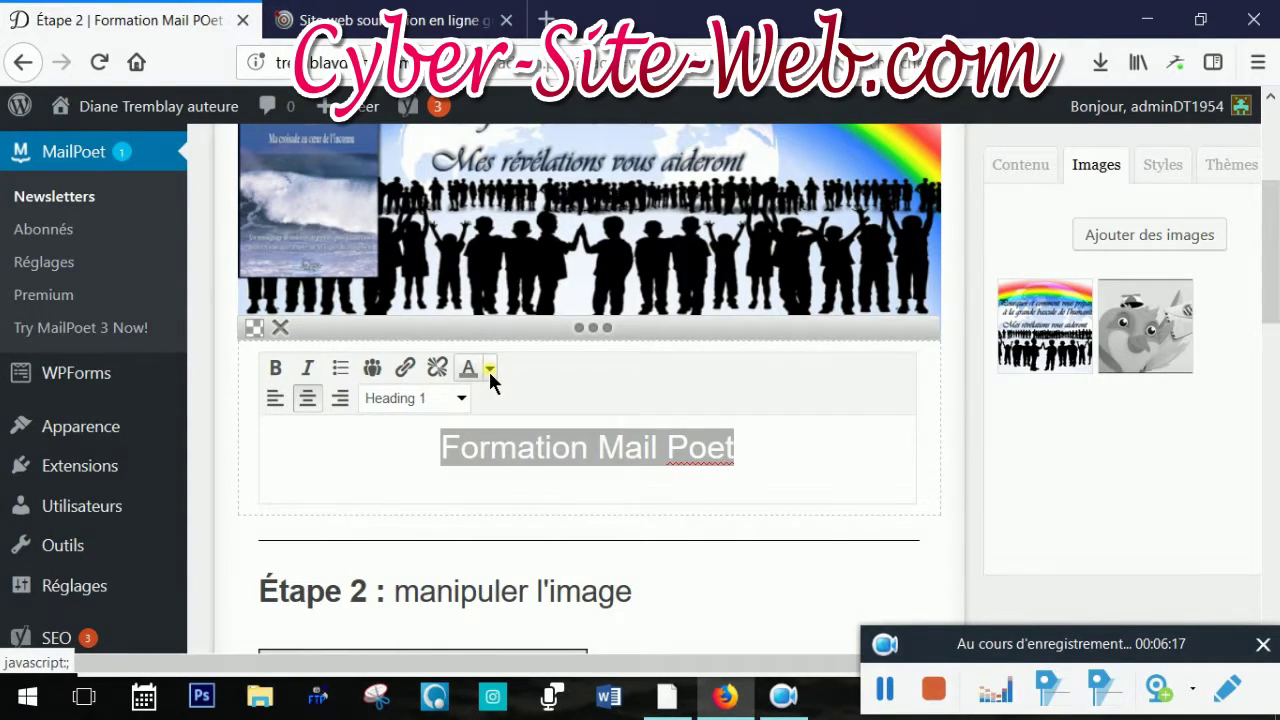
Colour the title dark blue and make it bold and italic
{"action": "left_click", "coordinate": [489, 370]}
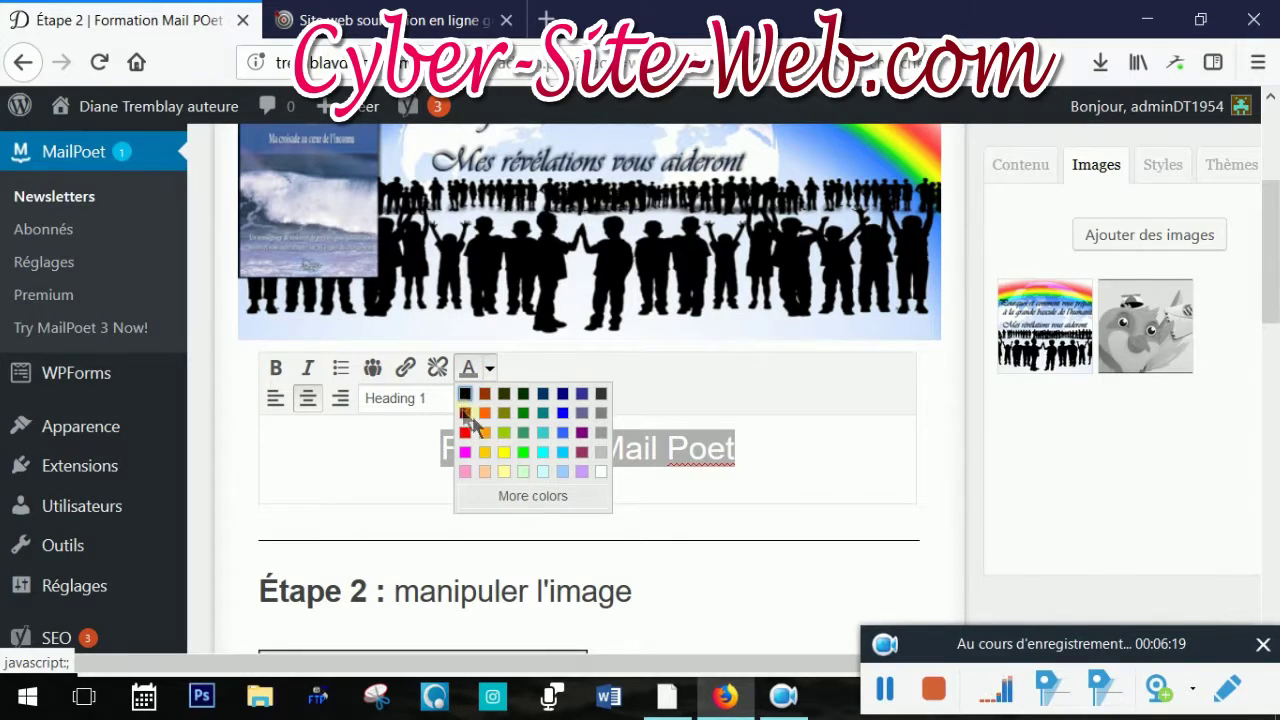
{"action": "left_click", "coordinate": [564, 398]}
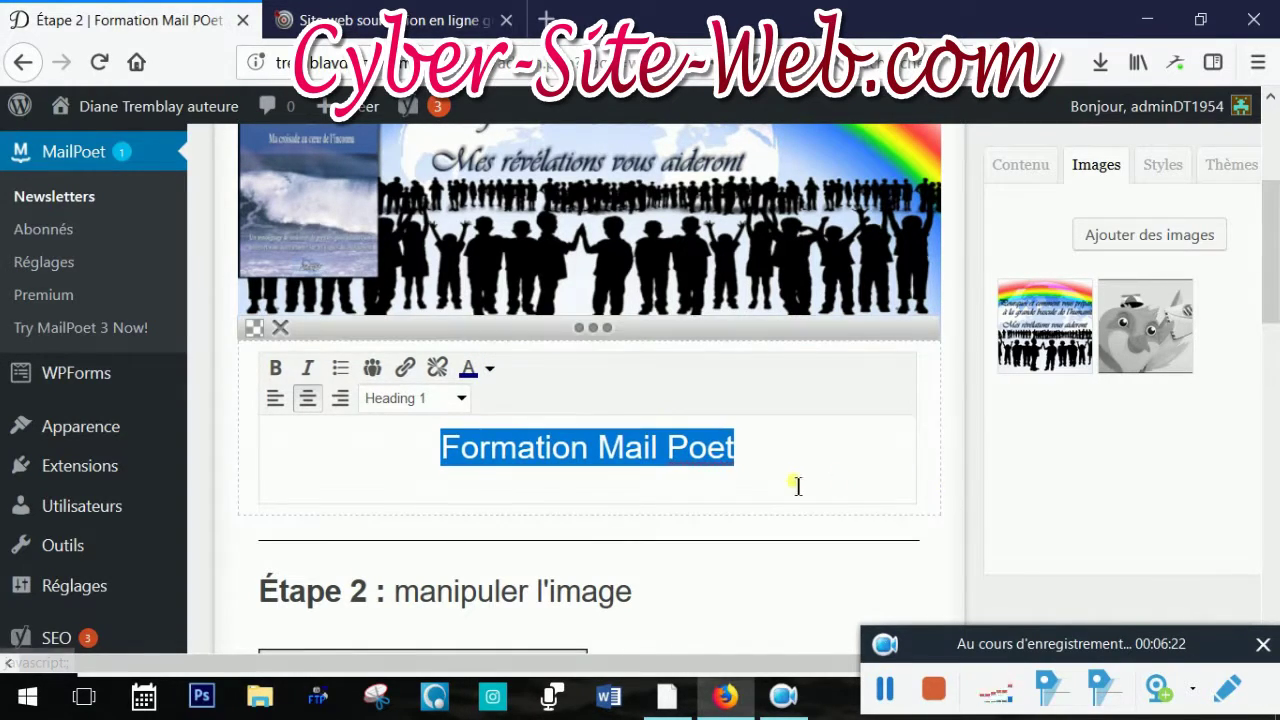
{"action": "left_click", "coordinate": [275, 370]}
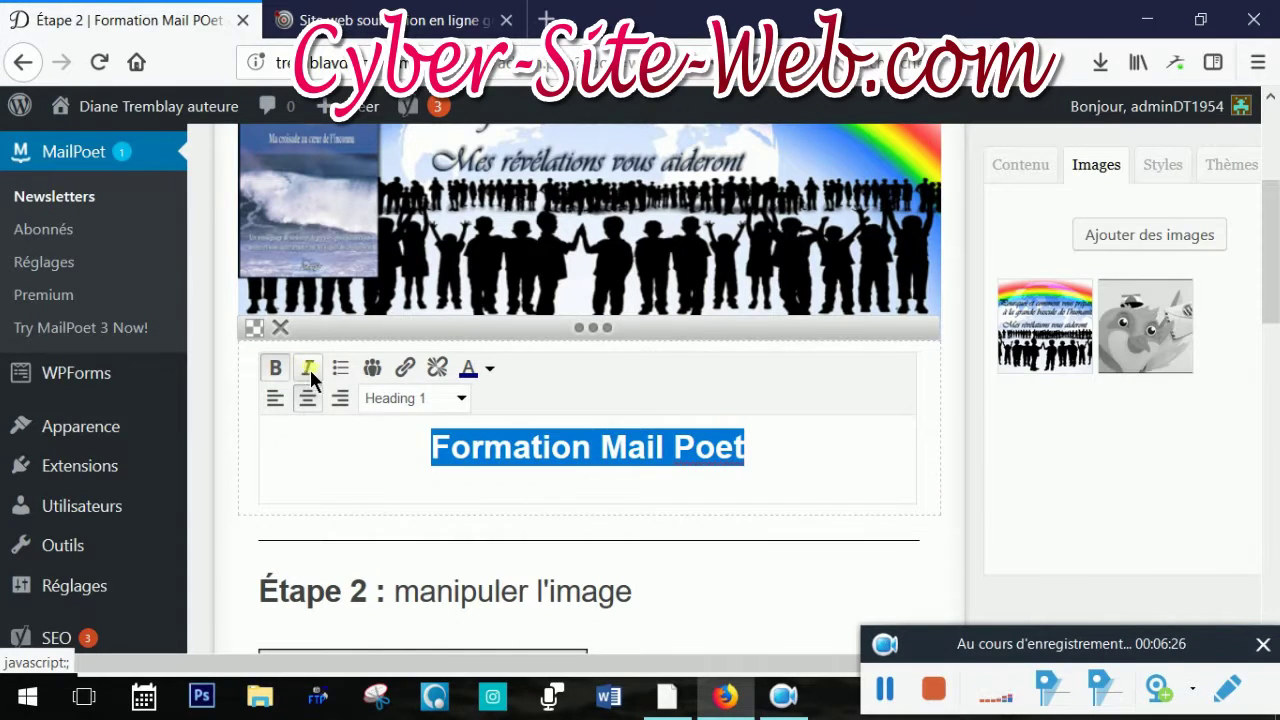
{"action": "left_click", "coordinate": [310, 370]}
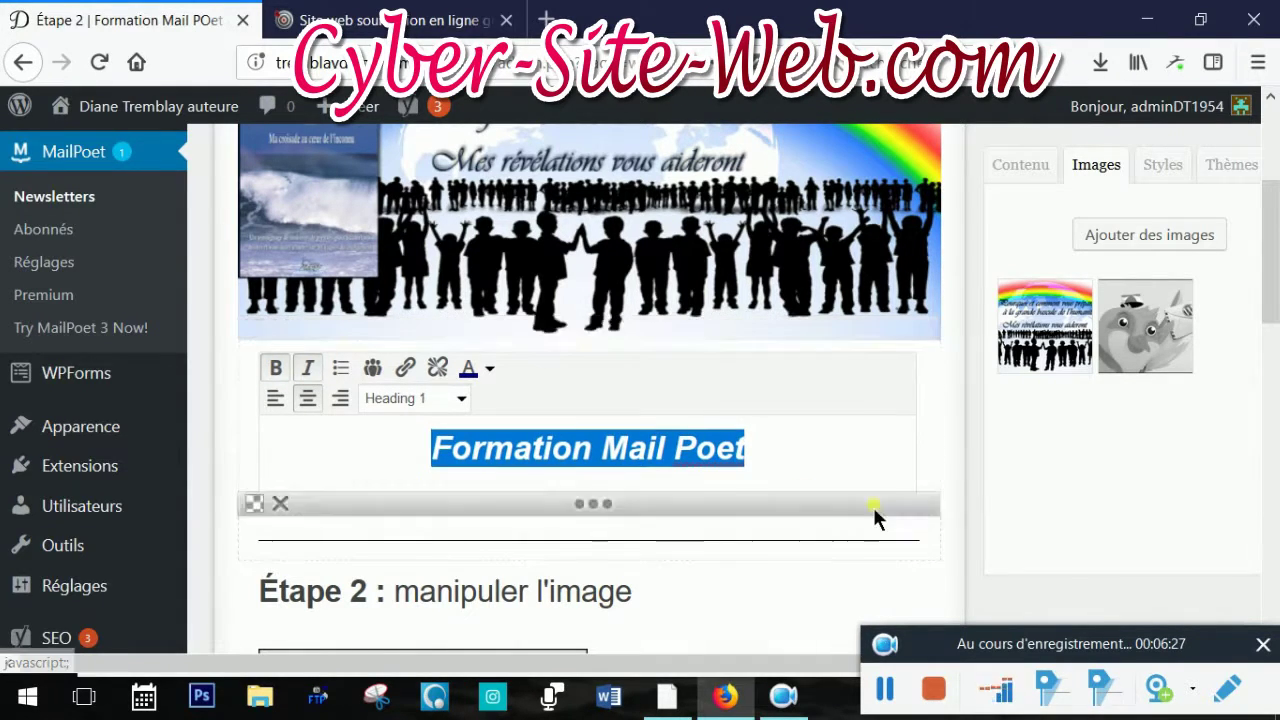
{"action": "left_click", "coordinate": [795, 470]}
{"action": "scroll", "coordinate": [805, 450], "scroll_direction": "down", "scroll_amount": 2}
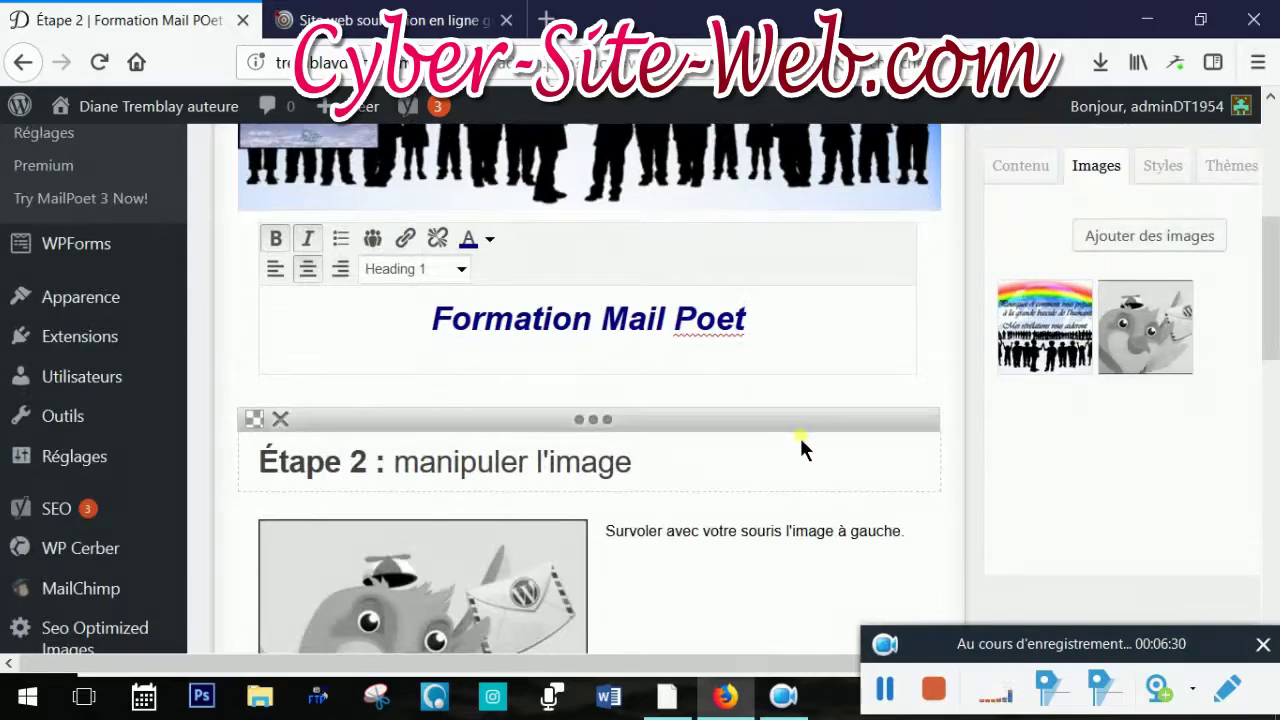
Upload image1.png through Ajouter des images so it joins the newsletter's Images tab
{"action": "scroll", "coordinate": [799, 435], "scroll_direction": "down", "scroll_amount": 2}
{"action": "mouse_move", "coordinate": [555, 470]}
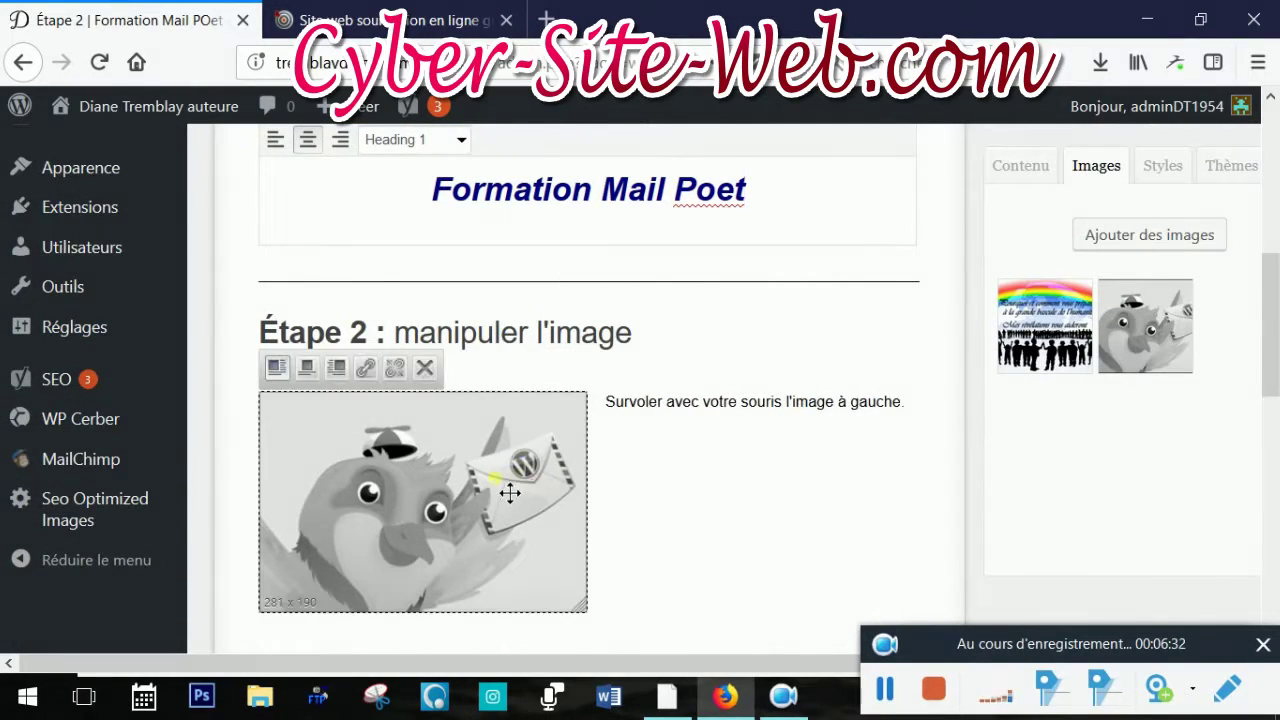
{"action": "scroll", "coordinate": [722, 516], "scroll_direction": "up", "scroll_amount": 2}
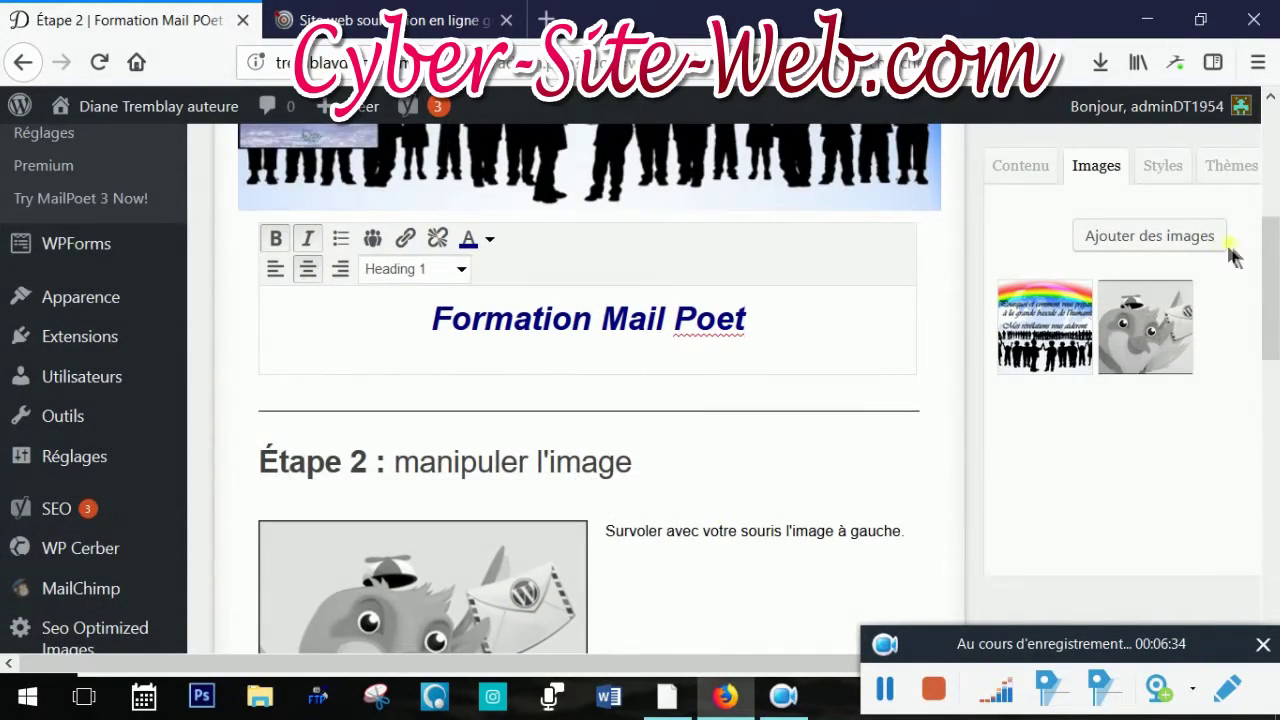
{"action": "left_click", "coordinate": [1159, 250]}
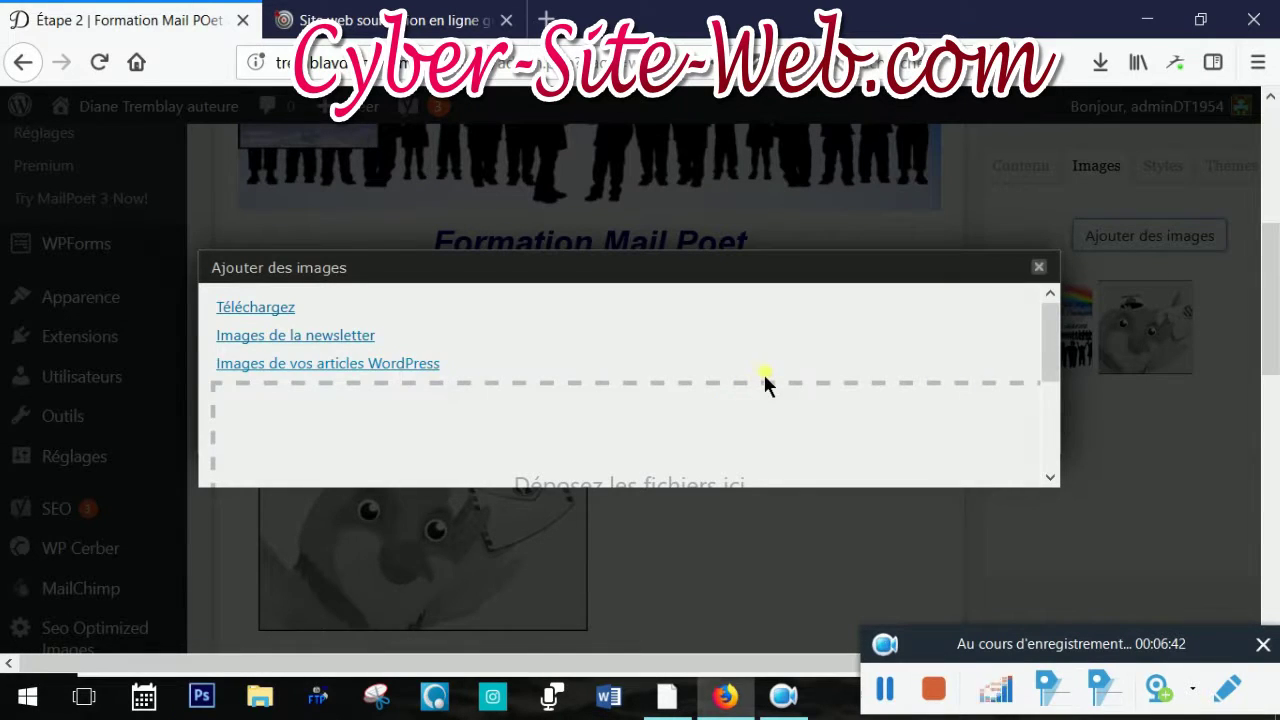
{"action": "scroll", "coordinate": [766, 380], "scroll_direction": "down", "scroll_amount": 3}
{"action": "left_click", "coordinate": [660, 386]}
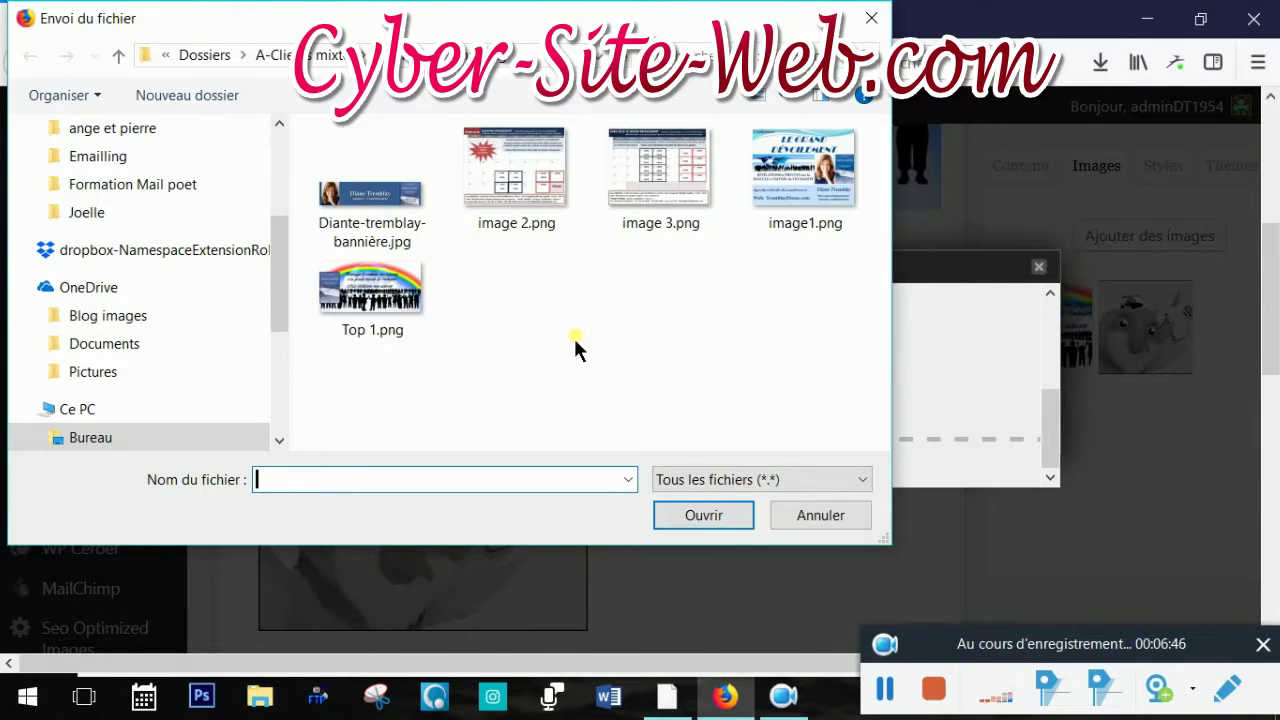
{"action": "left_click", "coordinate": [750, 210]}
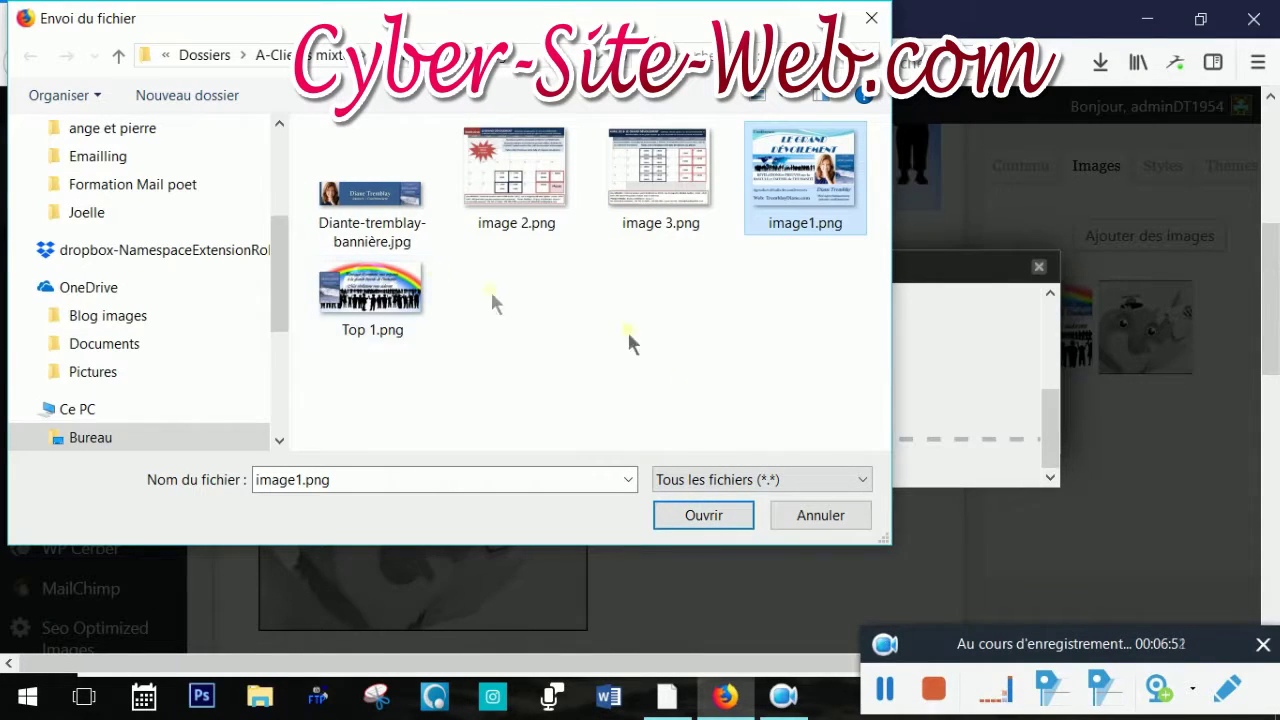
{"action": "left_click", "coordinate": [703, 514]}
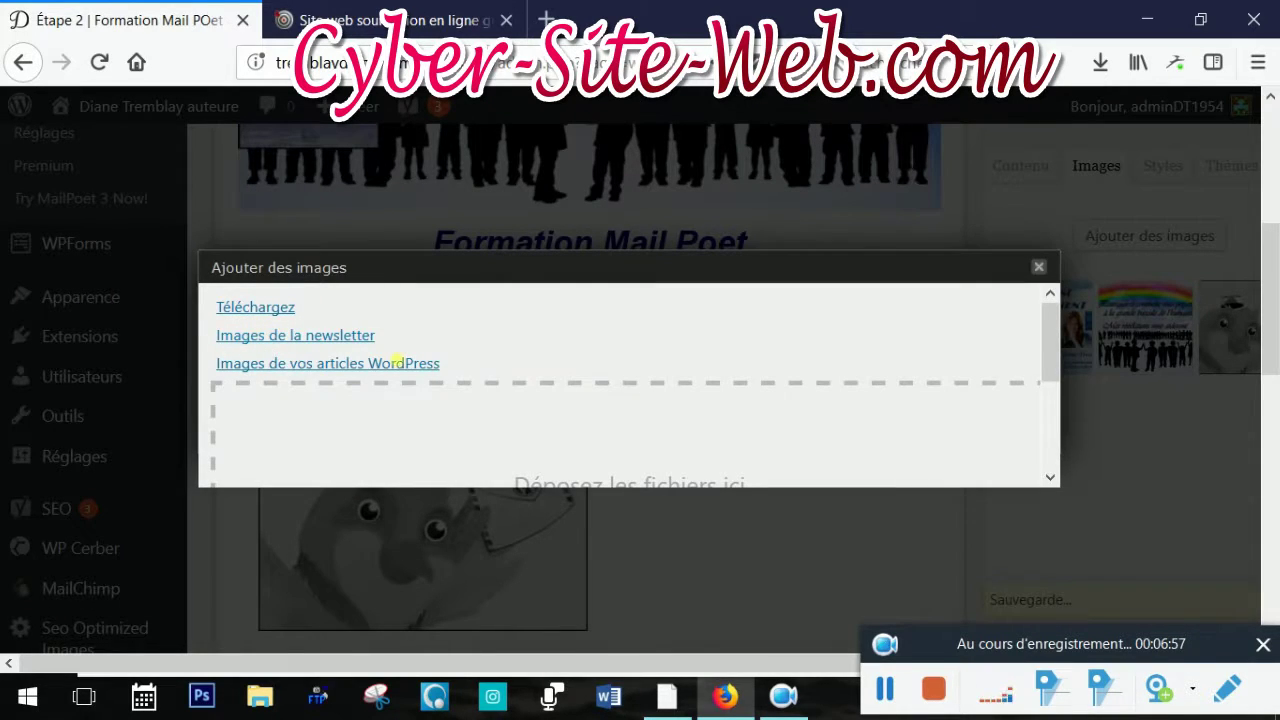
{"action": "left_click", "coordinate": [1039, 268]}
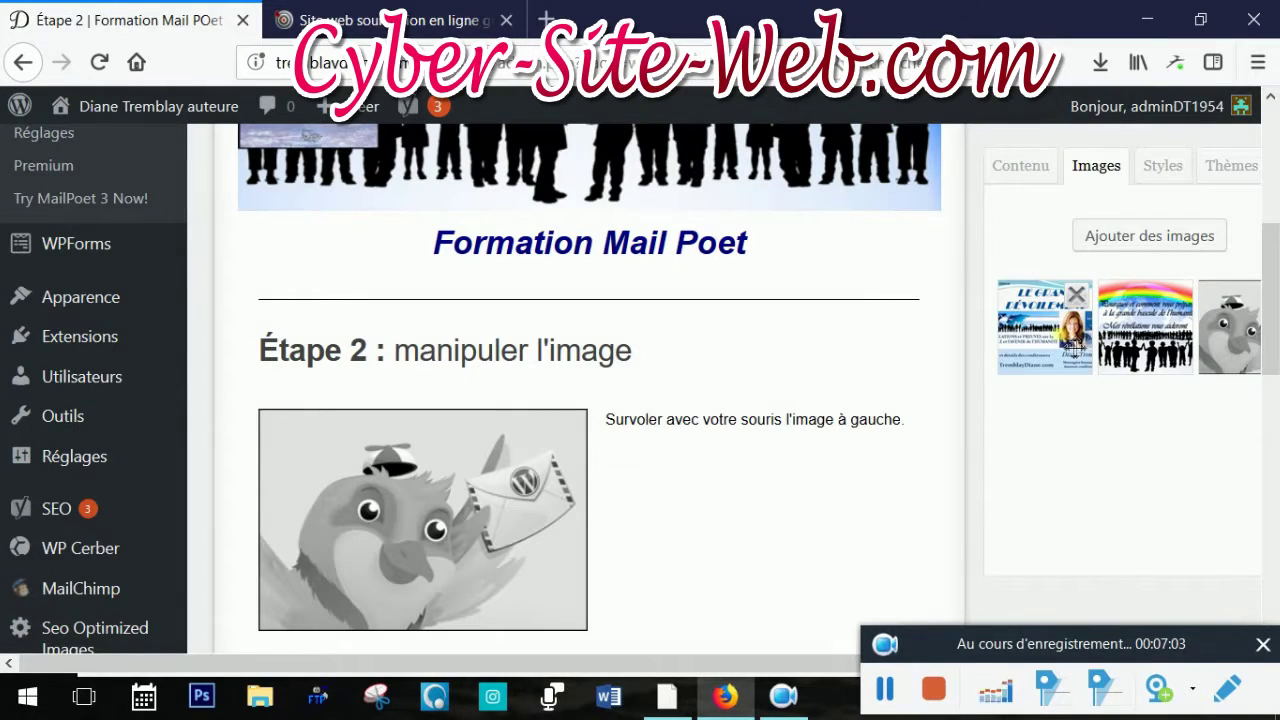
Drop the conference poster over the bird picture and delete the 'Étape 2 : manipuler l'image' heading block
{"action": "left_click_drag", "start_coordinate": [1045, 338], "coordinate": [360, 480]}
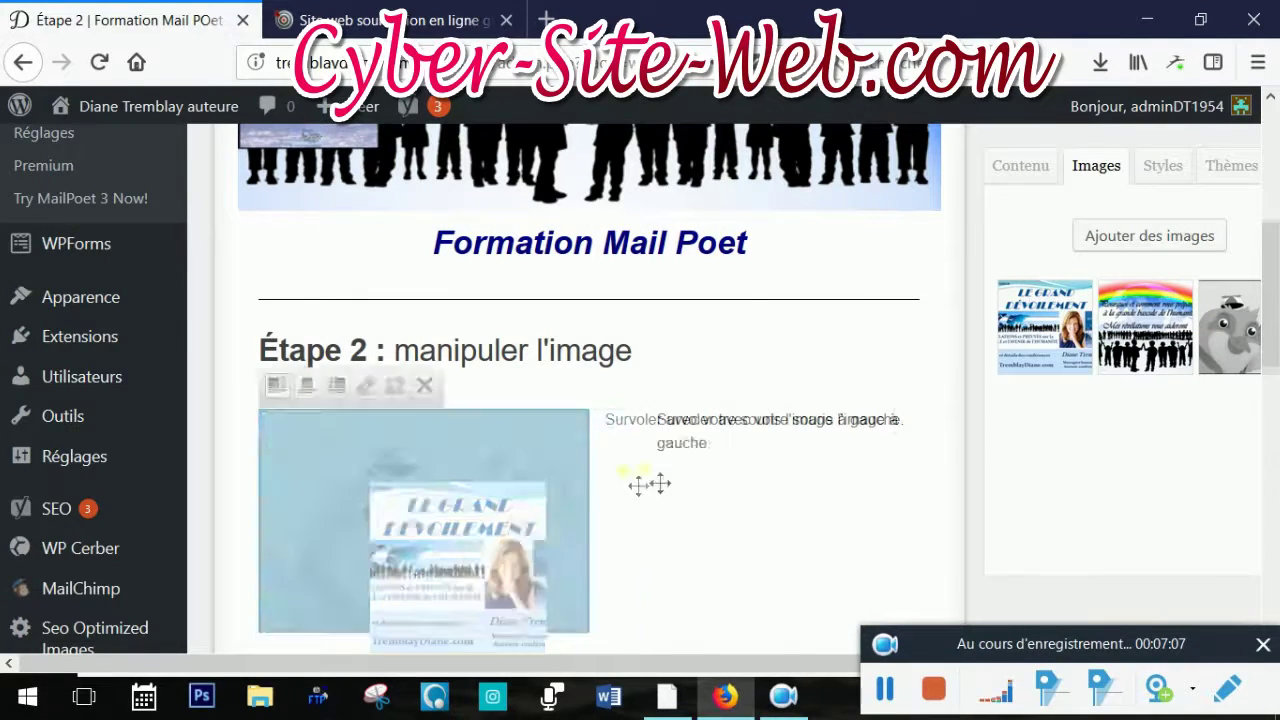
{"action": "left_click", "coordinate": [650, 349]}
{"action": "left_click_drag", "start_coordinate": [668, 440], "coordinate": [281, 428]}
{"action": "left_click", "coordinate": [737, 462]}
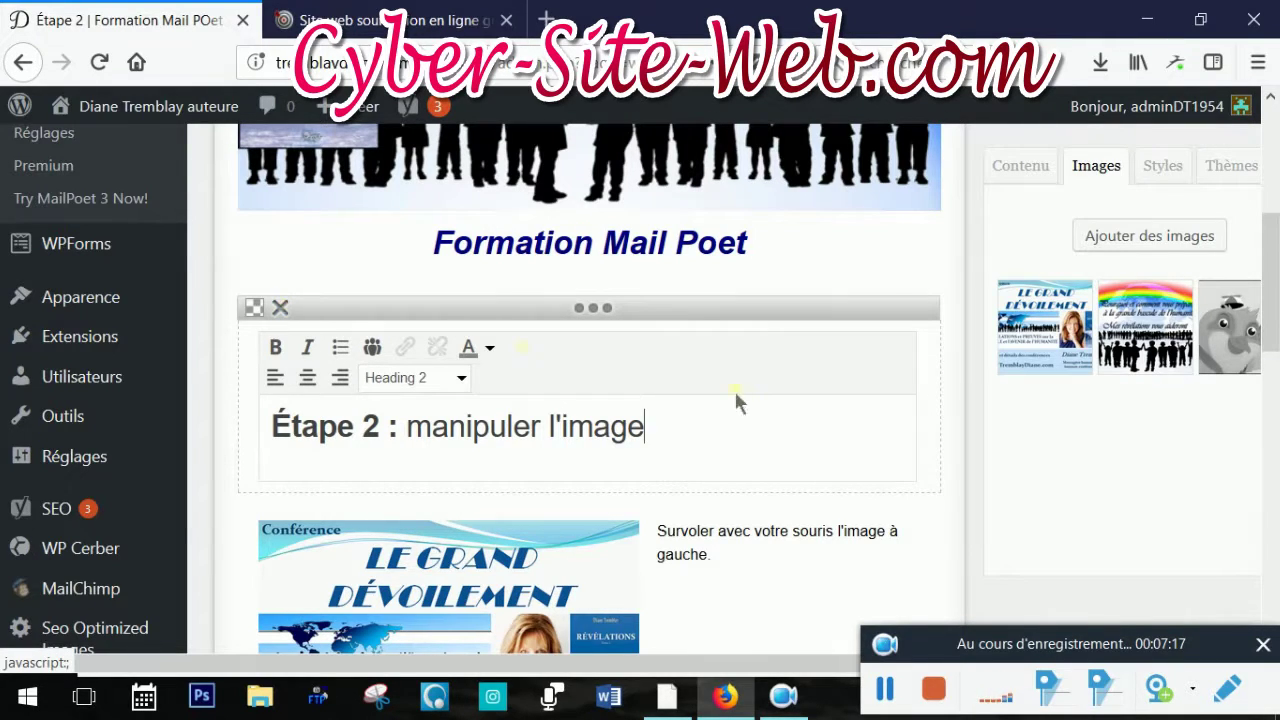
{"action": "left_click", "coordinate": [281, 308]}
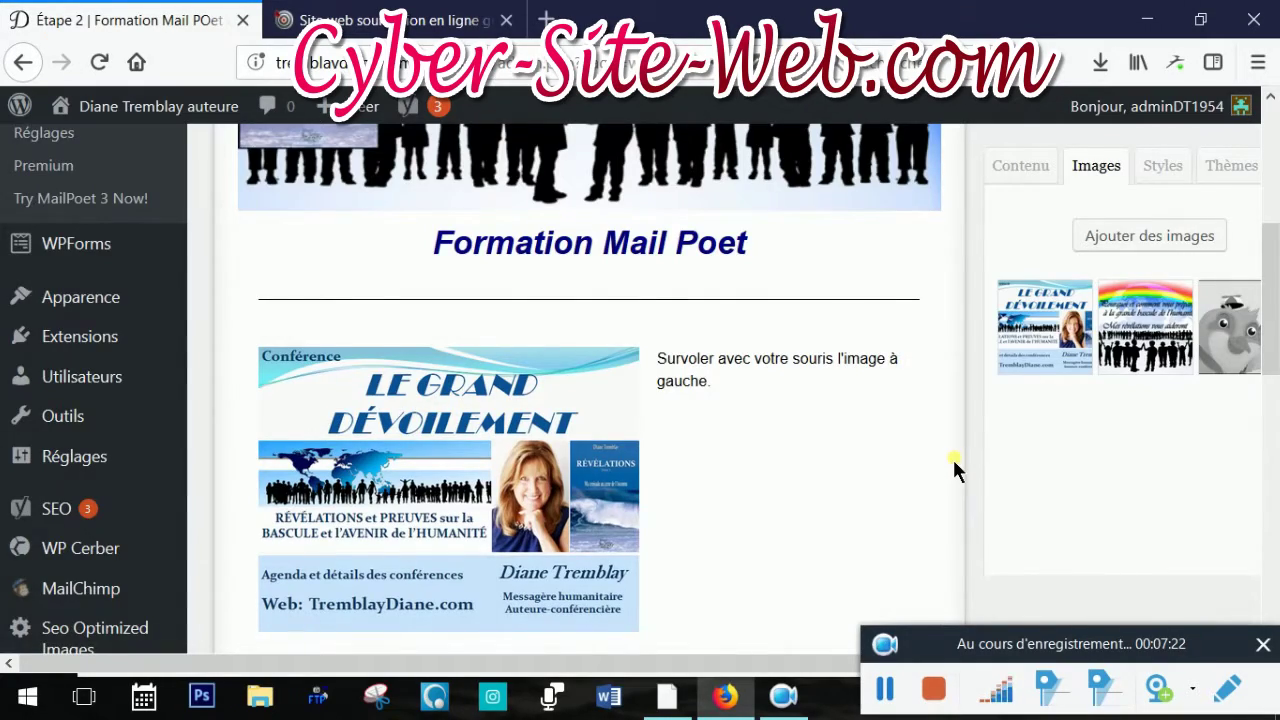
{"action": "scroll", "coordinate": [950, 458], "scroll_direction": "down", "scroll_amount": 3}
{"action": "scroll", "coordinate": [950, 458], "scroll_direction": "up", "scroll_amount": 6}
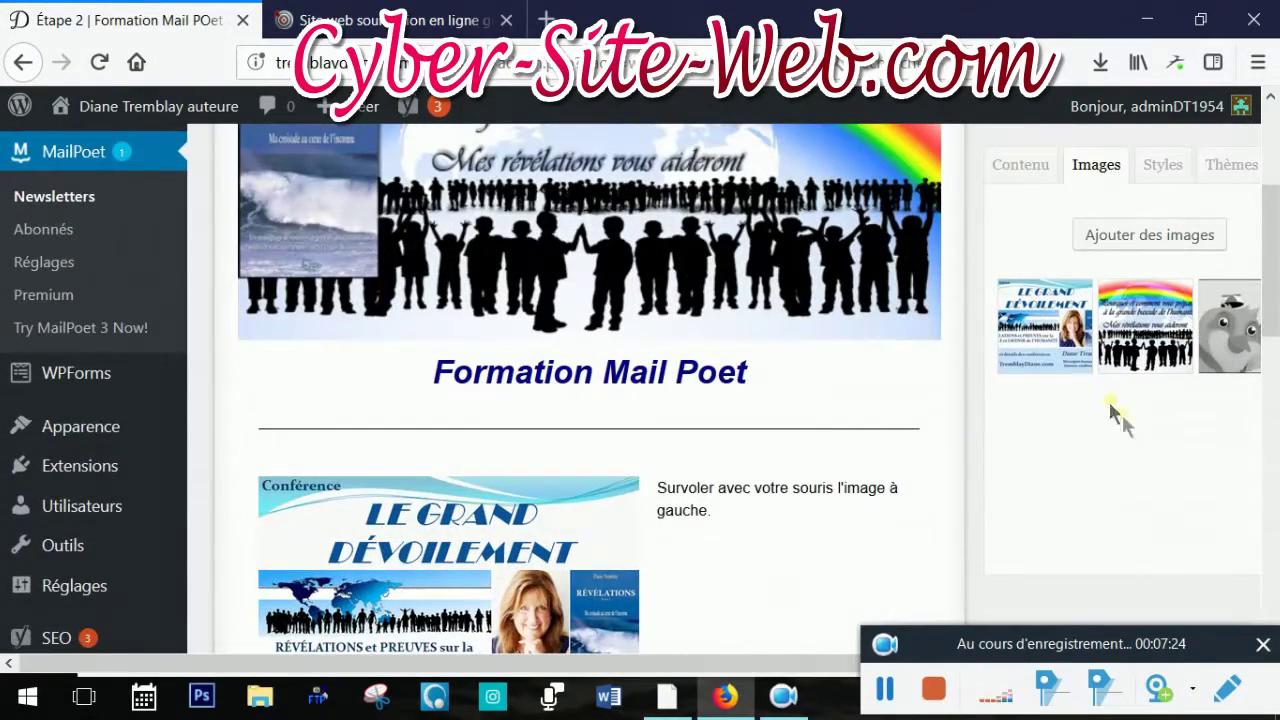
{"action": "left_click", "coordinate": [1037, 177]}
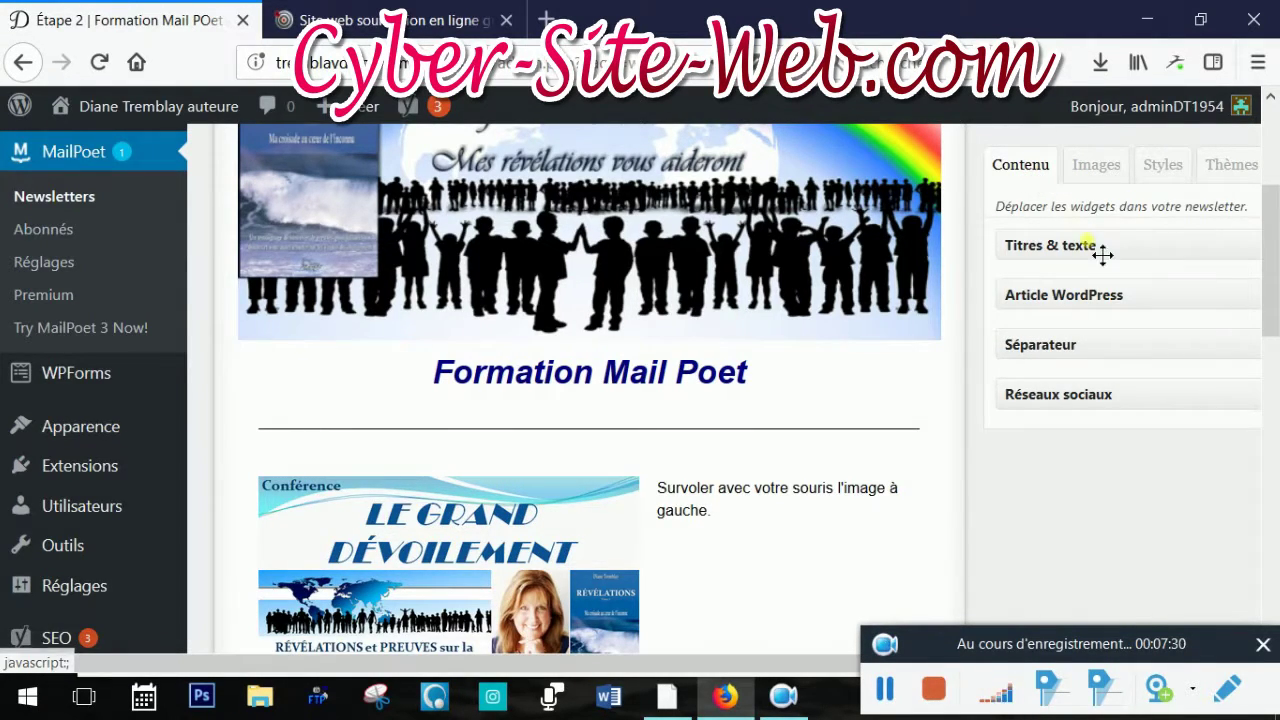
{"action": "left_click_drag", "start_coordinate": [1100, 363], "coordinate": [885, 424]}
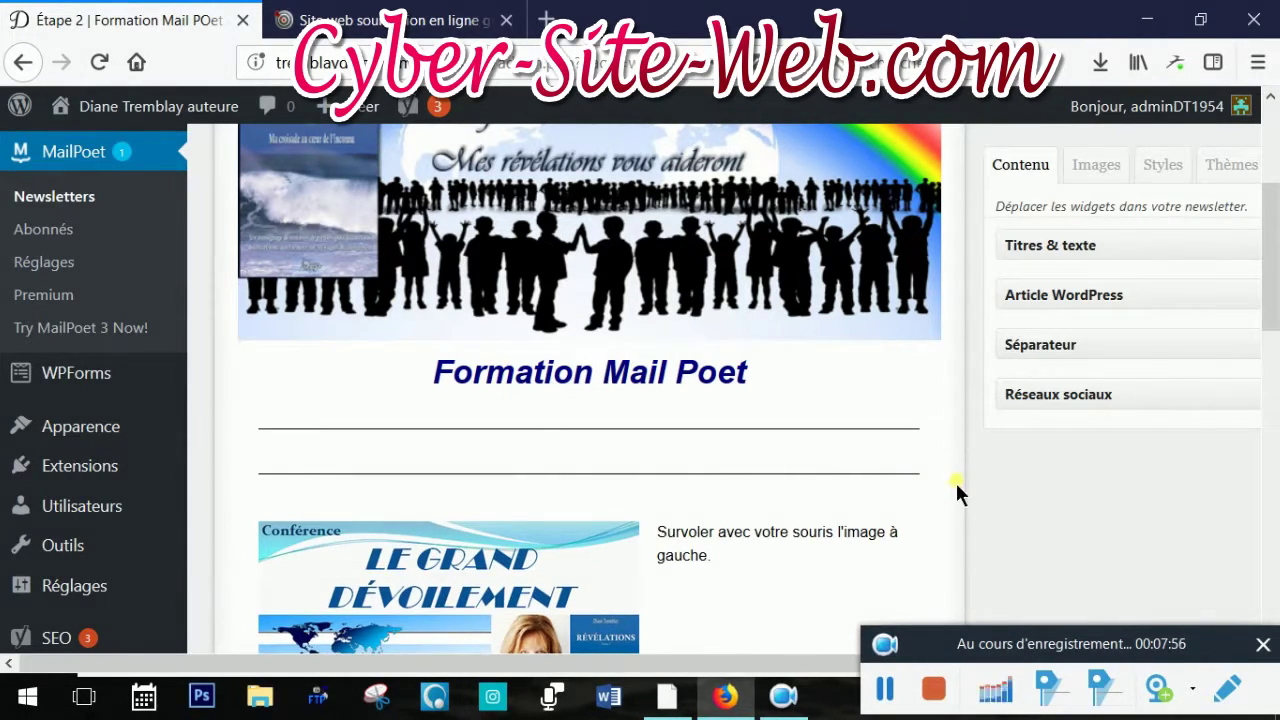
{"action": "scroll", "coordinate": [955, 482], "scroll_direction": "down", "scroll_amount": 2}
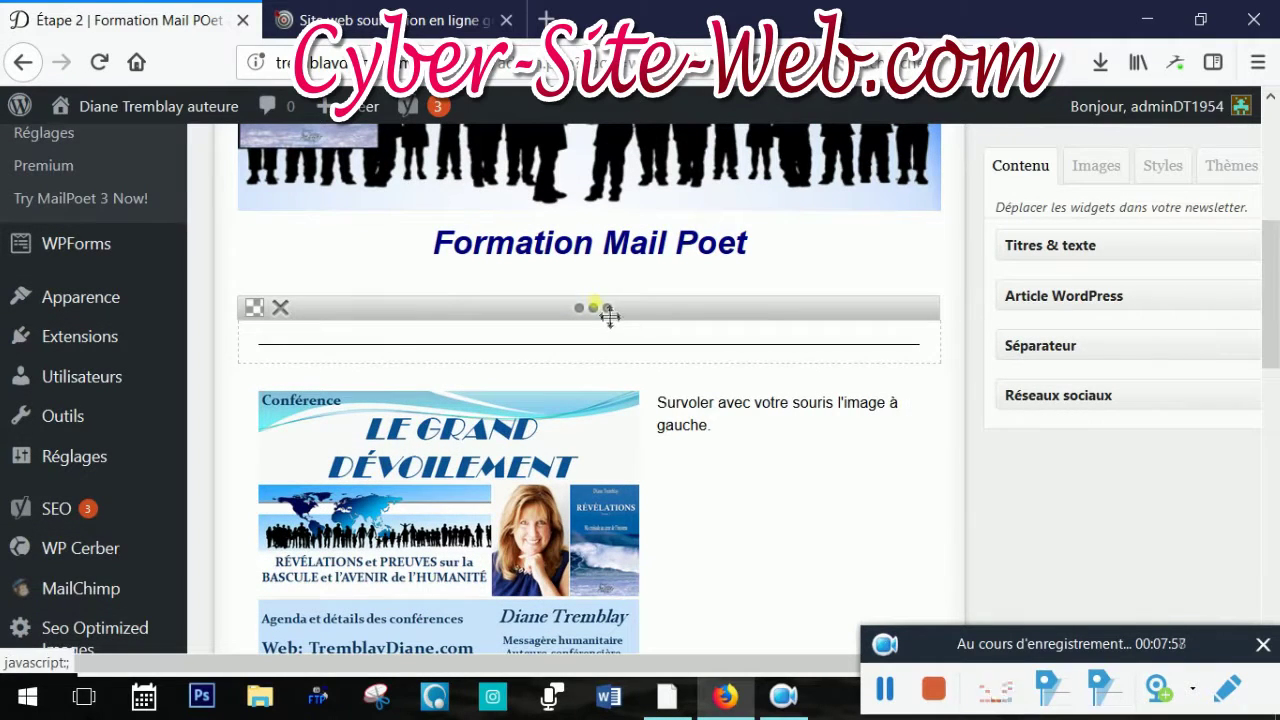
{"action": "left_click", "coordinate": [280, 307]}
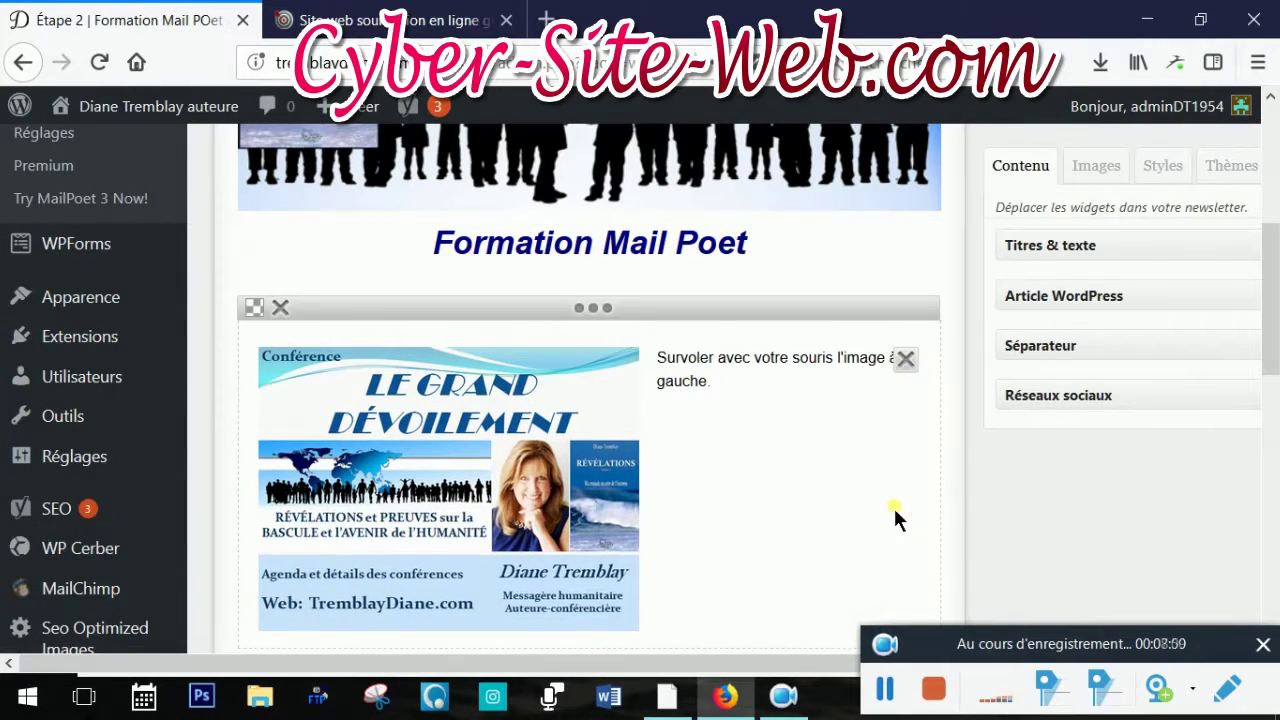
{"action": "left_click", "coordinate": [852, 495]}
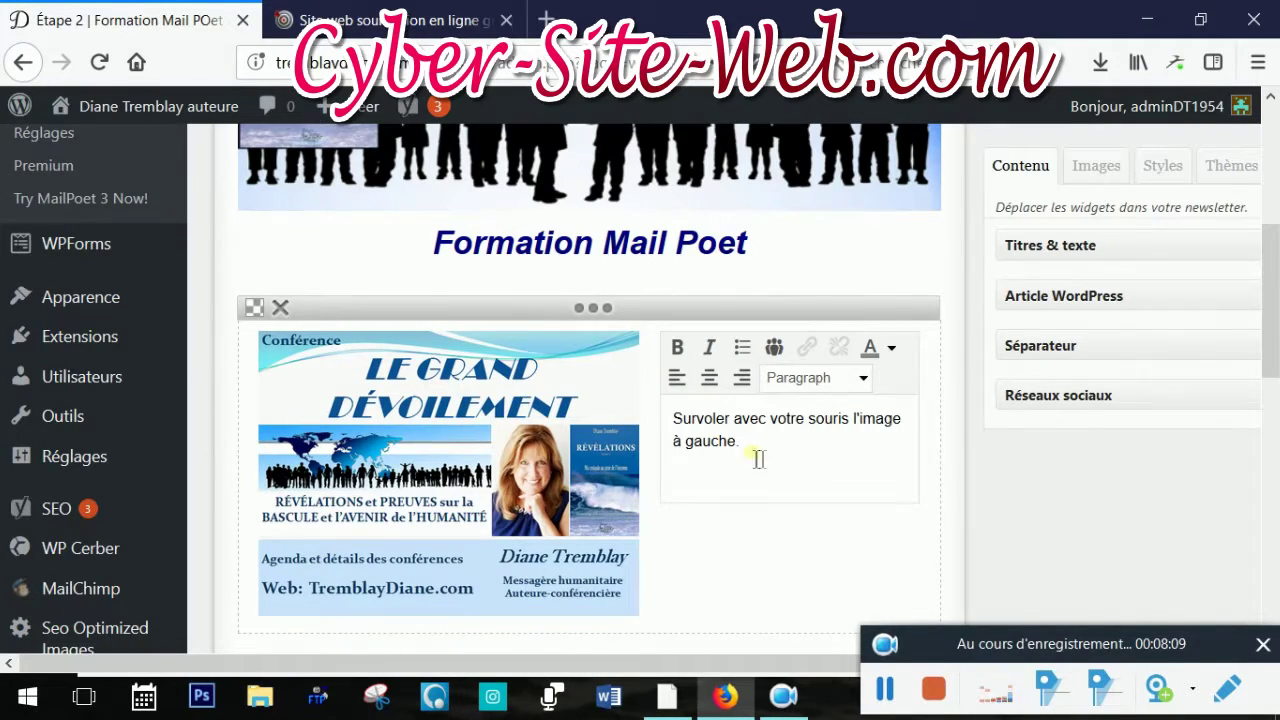
{"action": "mouse_move", "coordinate": [580, 432]}
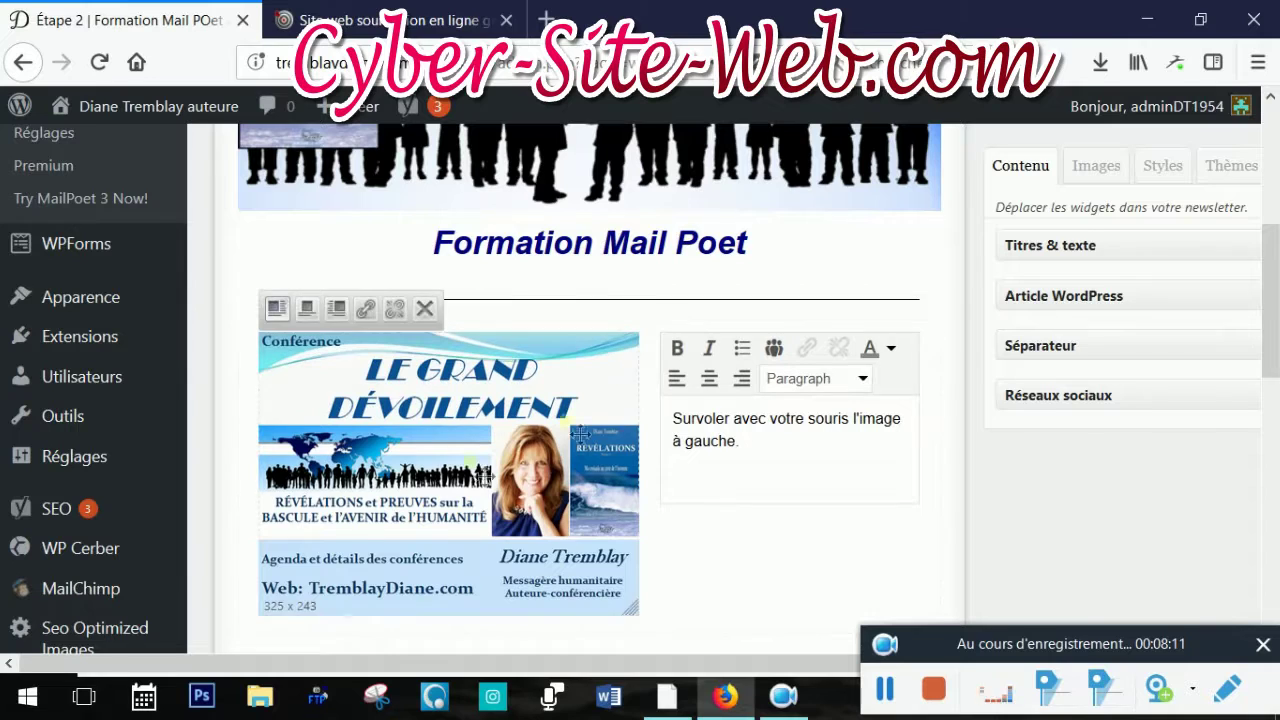
{"action": "left_click", "coordinate": [618, 708]}
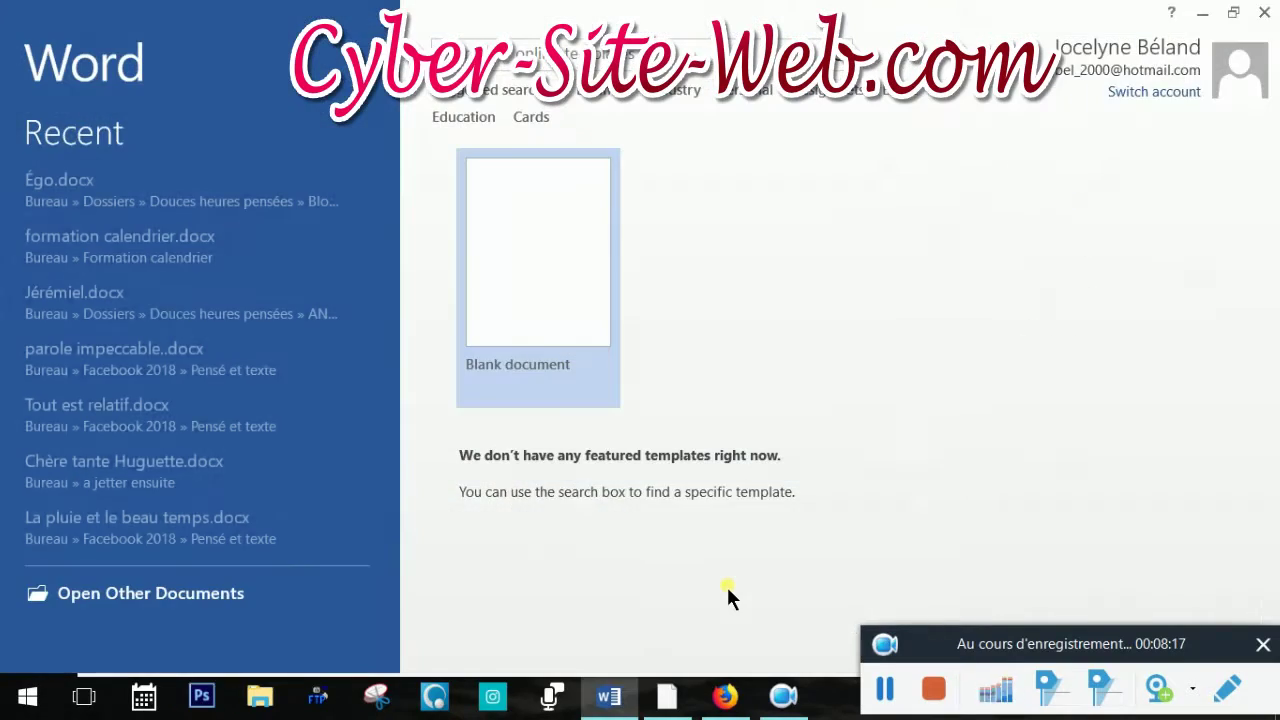
Open Égo.docx from Word's recent files, dismiss the activation warning, and select its opening sentences
{"action": "left_click", "coordinate": [84, 179]}
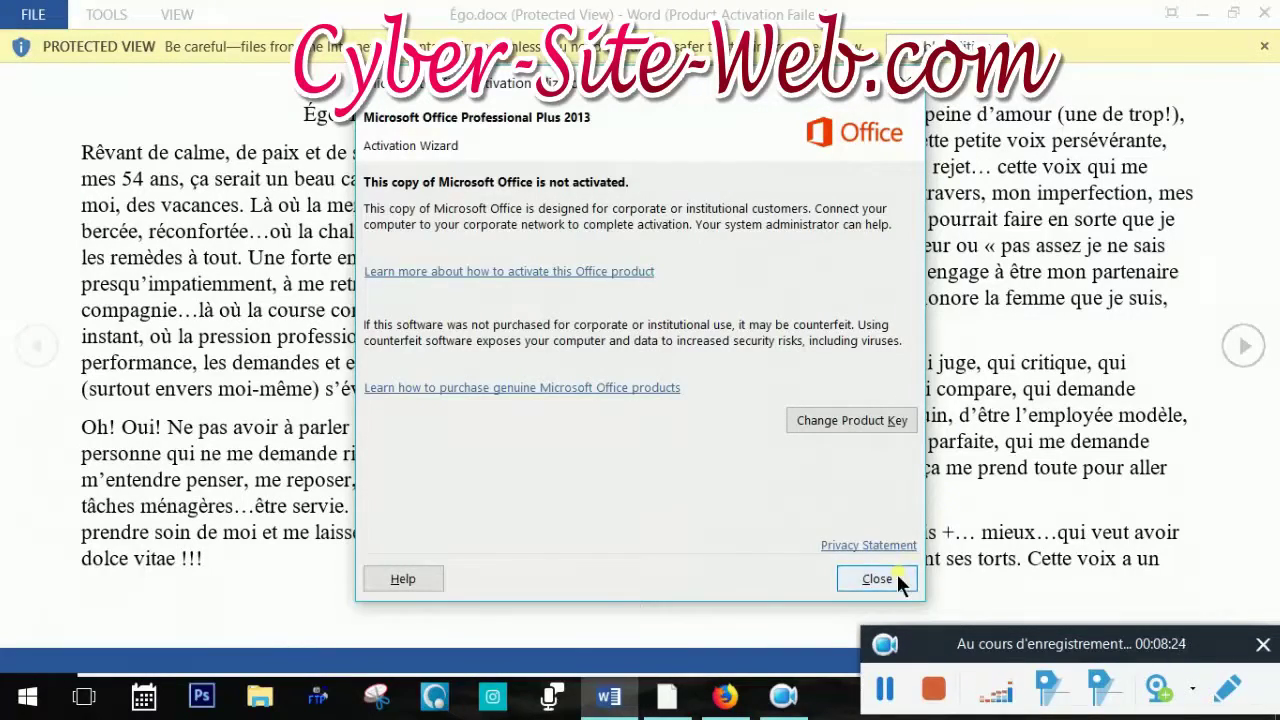
{"action": "left_click", "coordinate": [895, 576]}
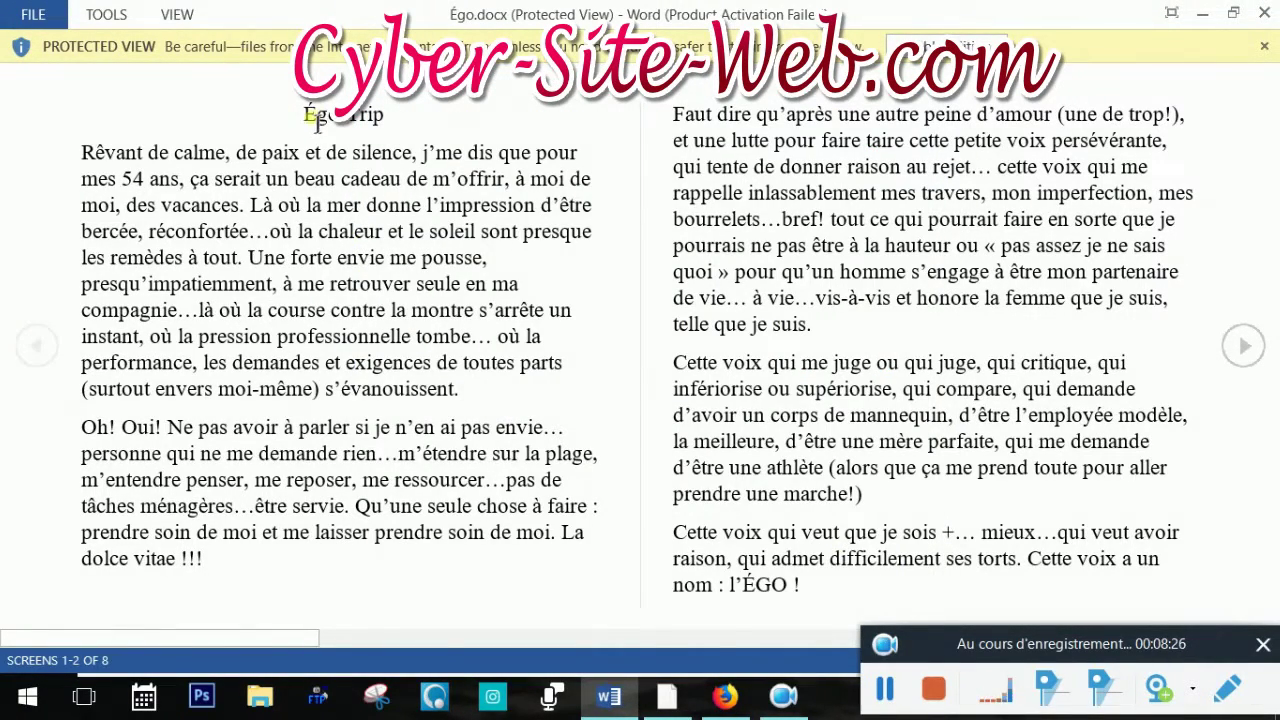
{"action": "left_click_drag", "start_coordinate": [81, 160], "coordinate": [255, 268]}
{"action": "key", "text": "ctrl+c"}
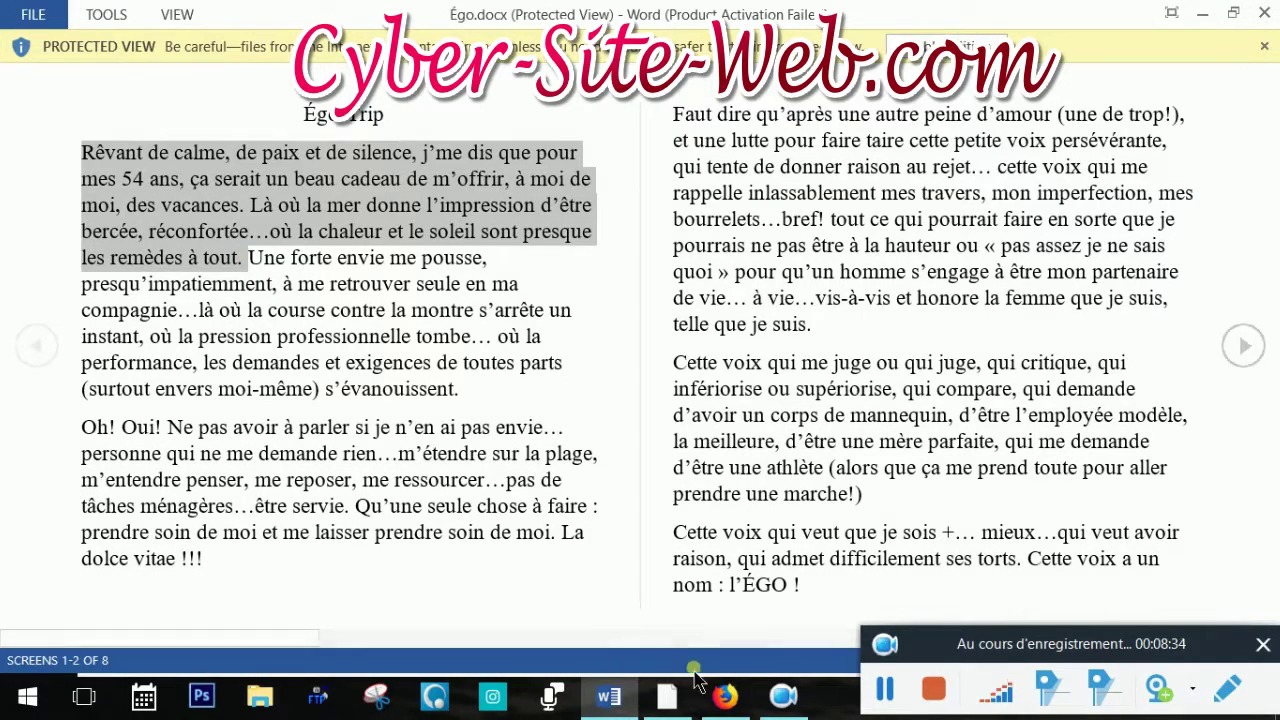
{"action": "left_click", "coordinate": [726, 697]}
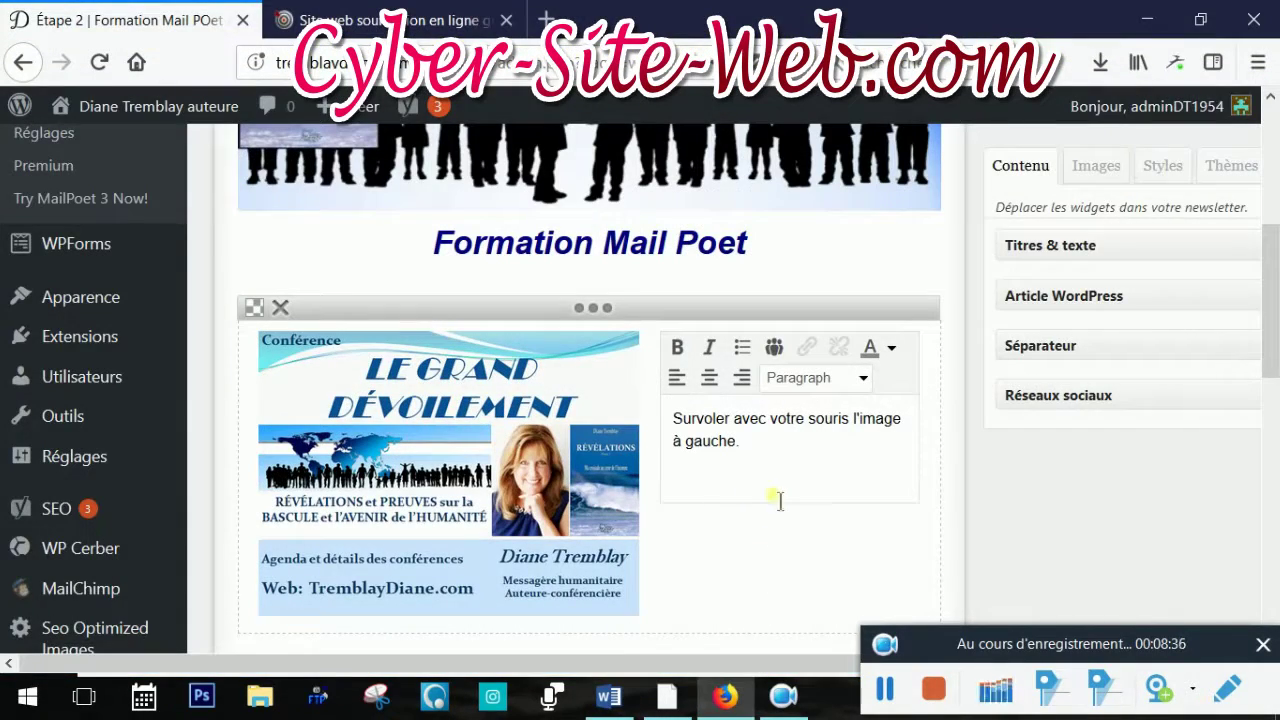
Paste the 'Rêvant de calme, de paix…' paragraph over the placeholder beside the poster and colour it navy
{"action": "left_click_drag", "start_coordinate": [746, 449], "coordinate": [654, 423]}
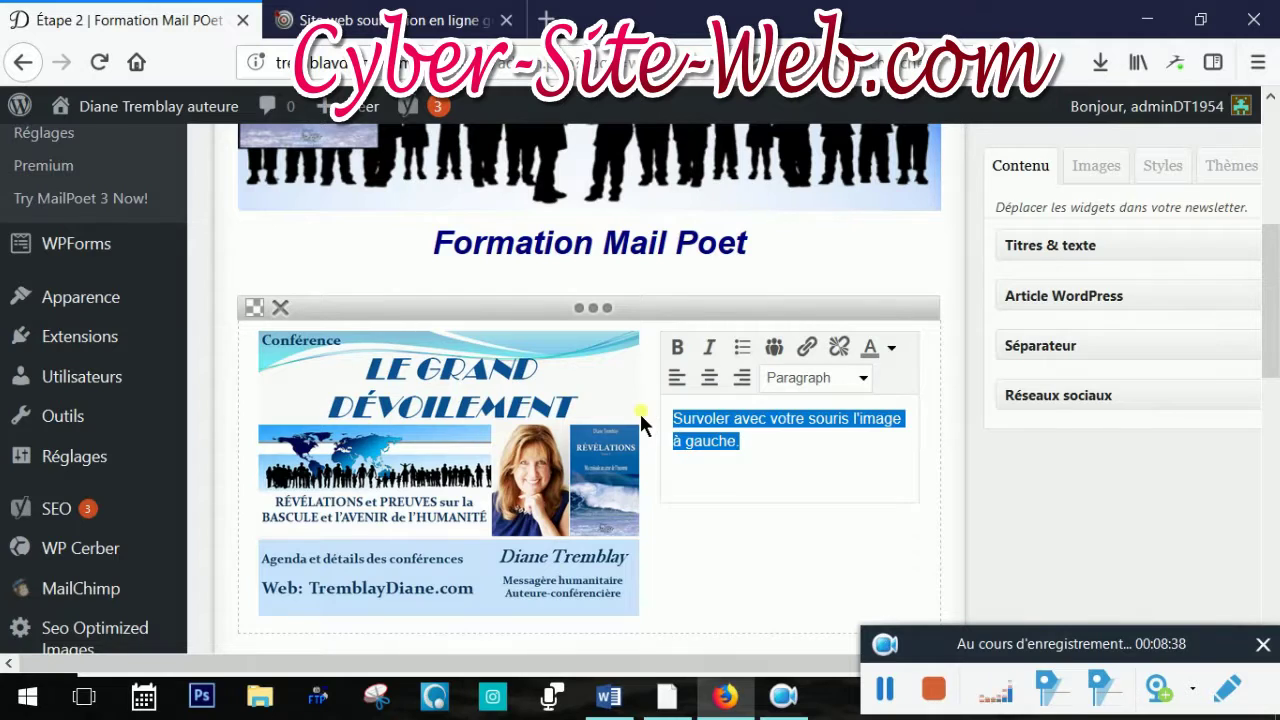
{"action": "key", "text": "ctrl+v"}
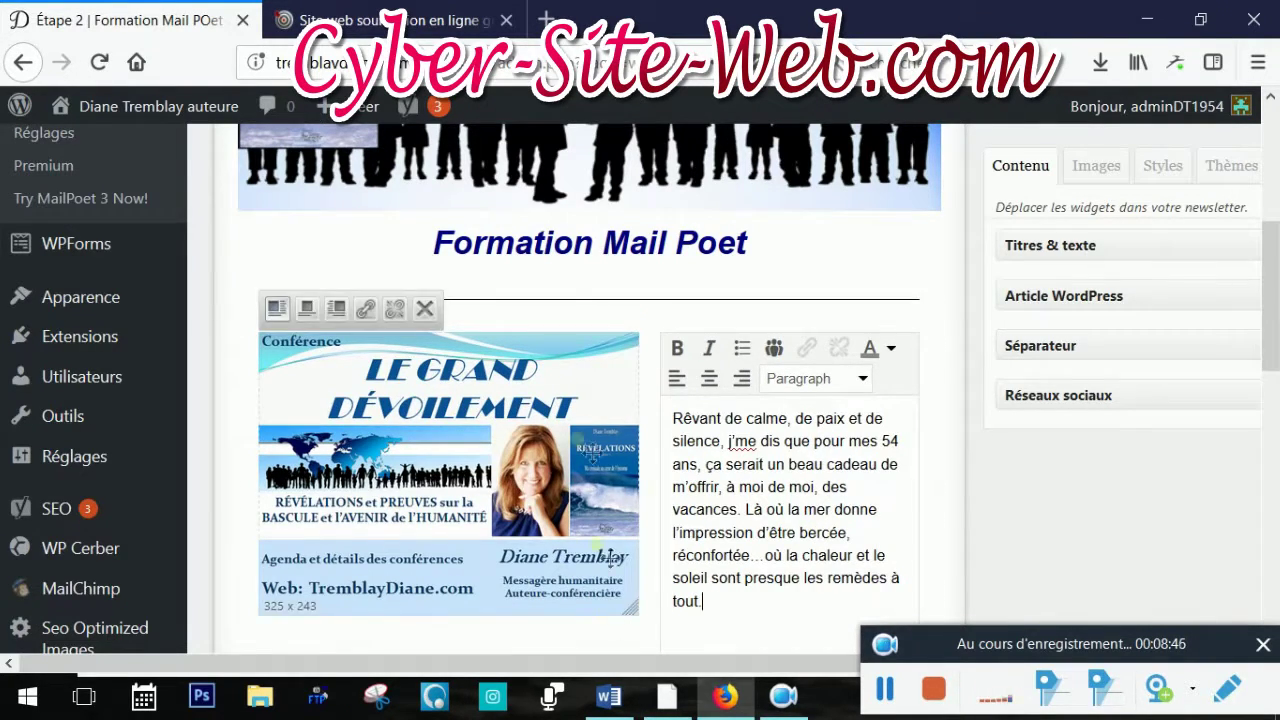
{"action": "left_click_drag", "start_coordinate": [717, 603], "coordinate": [663, 434]}
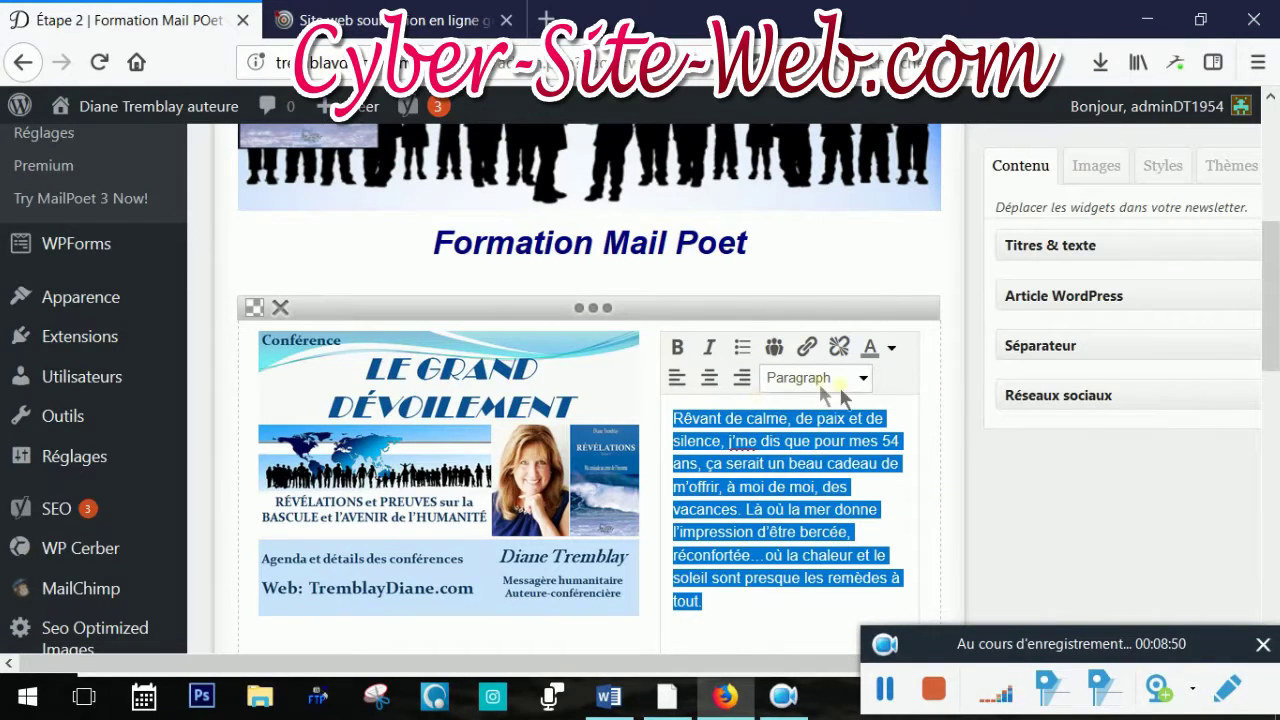
{"action": "left_click", "coordinate": [891, 347]}
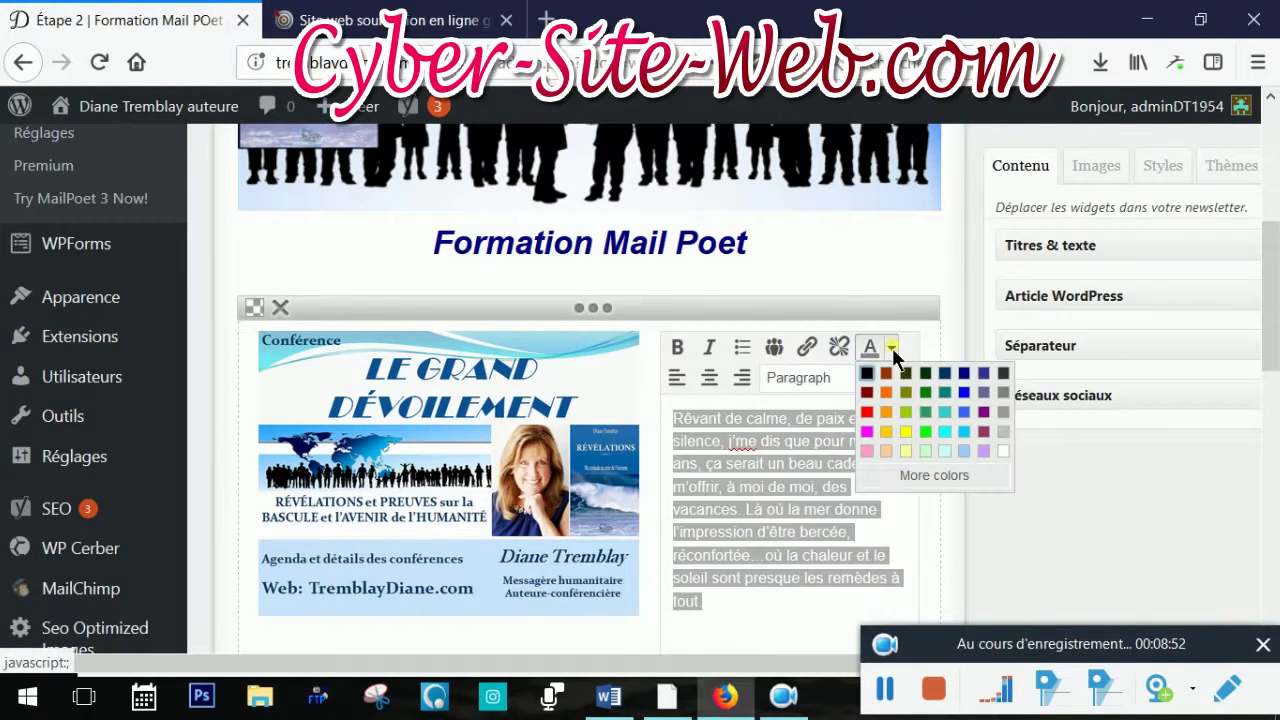
{"action": "left_click", "coordinate": [964, 376]}
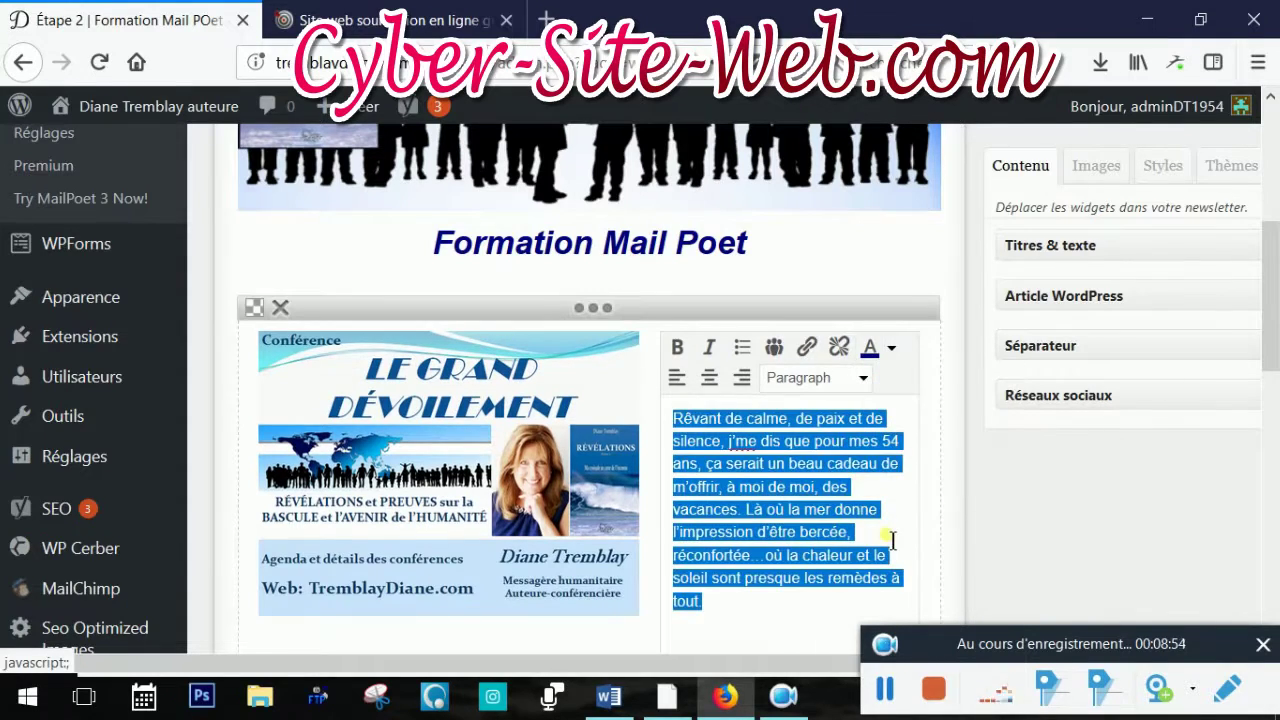
{"action": "left_click", "coordinate": [908, 533]}
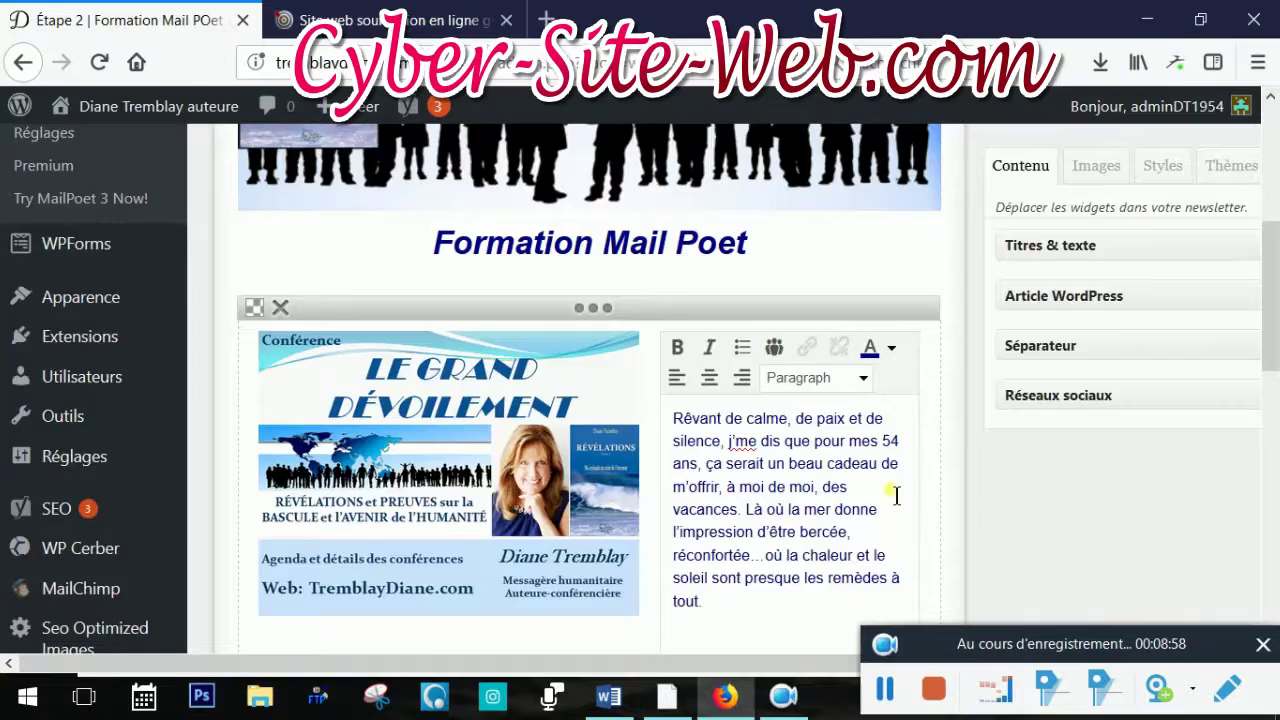
{"action": "scroll", "coordinate": [893, 490], "scroll_direction": "down", "scroll_amount": 3}
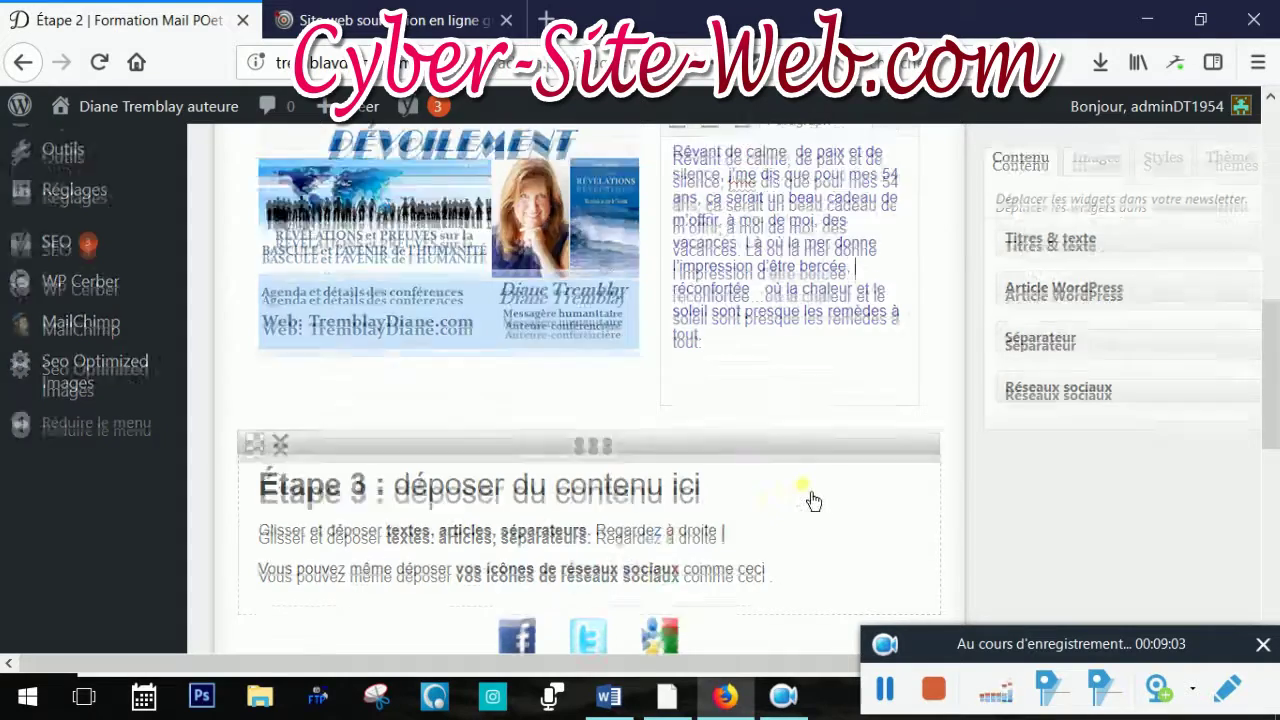
{"action": "scroll", "coordinate": [805, 505], "scroll_direction": "down", "scroll_amount": 2}
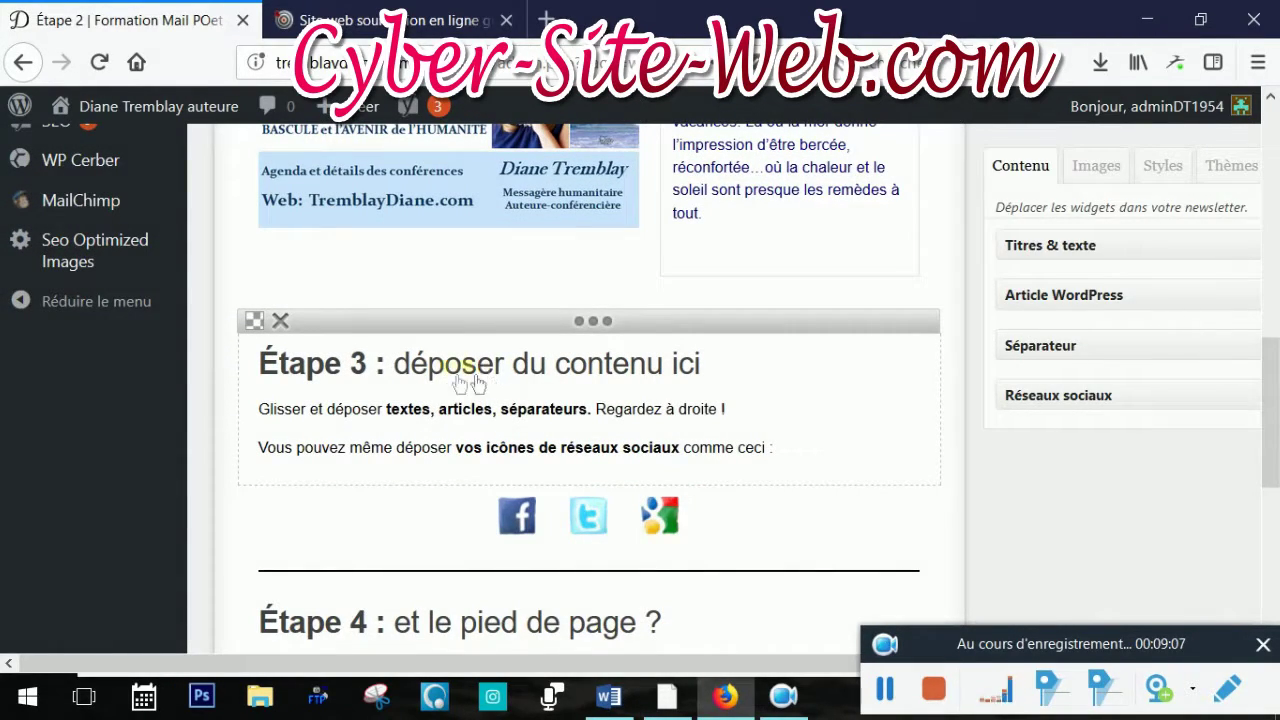
{"action": "left_click", "coordinate": [807, 450]}
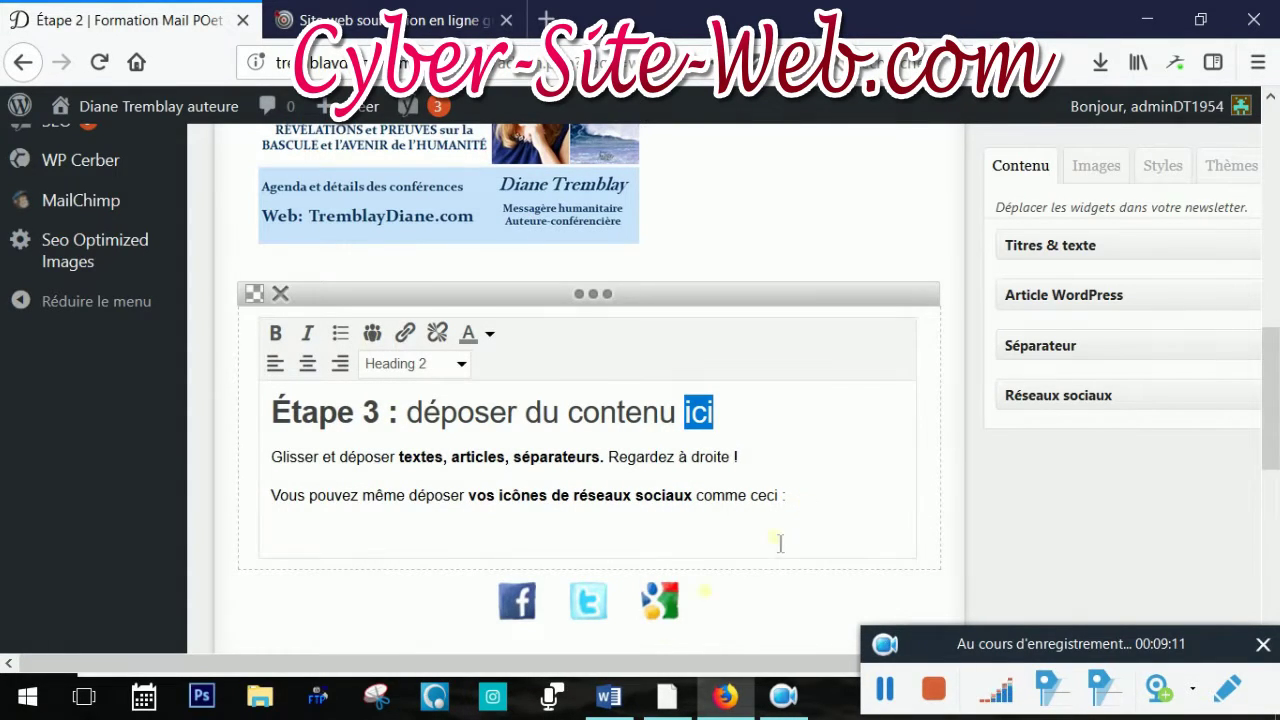
{"action": "left_click", "coordinate": [609, 697]}
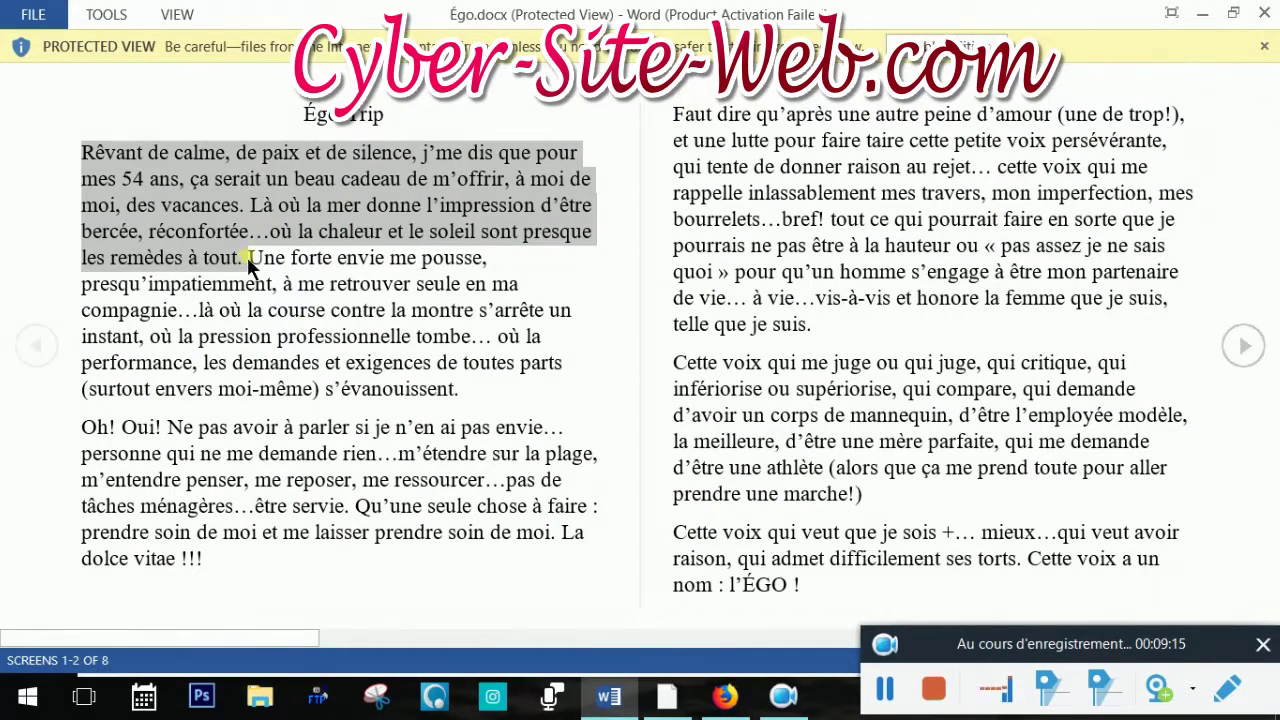
Copy the Égo text from 'Une forte envie' to 'l'ÉGO !', then select the Étape 3 placeholder text
{"action": "left_click_drag", "start_coordinate": [250, 260], "coordinate": [922, 604]}
{"action": "key", "text": "ctrl+c"}
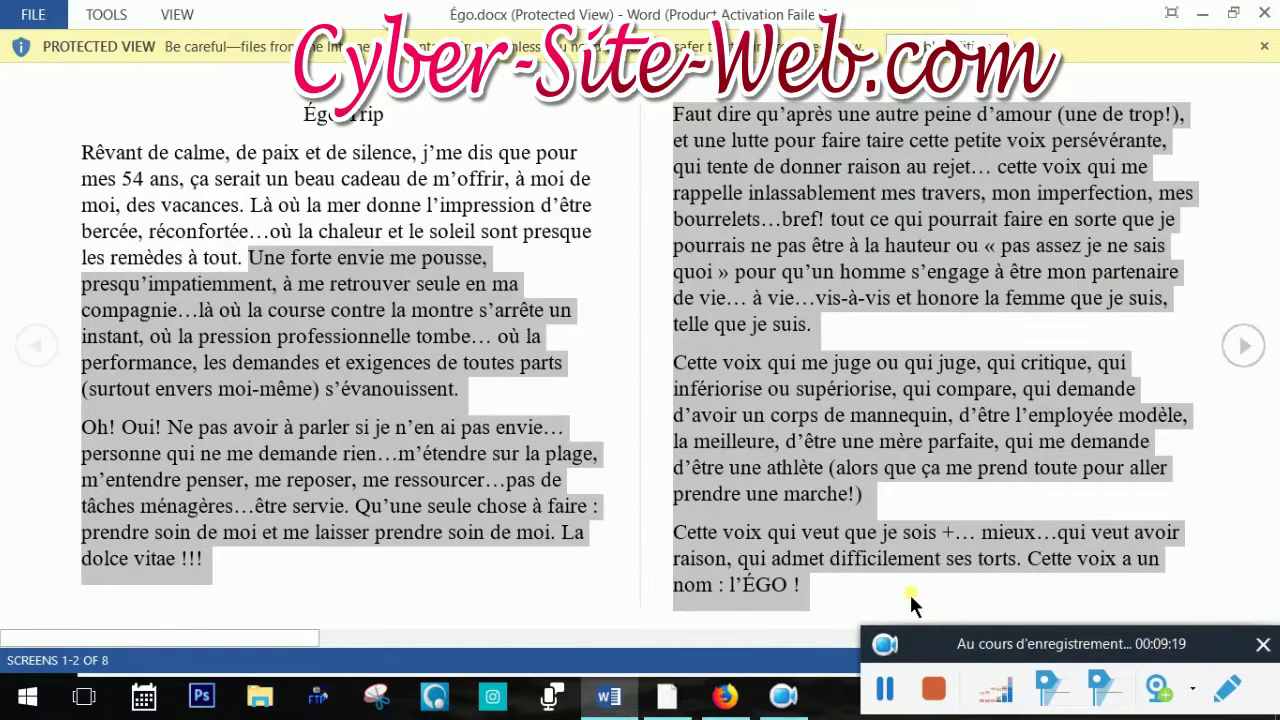
{"action": "left_click", "coordinate": [725, 697]}
{"action": "left_click_drag", "start_coordinate": [806, 520], "coordinate": [270, 404]}
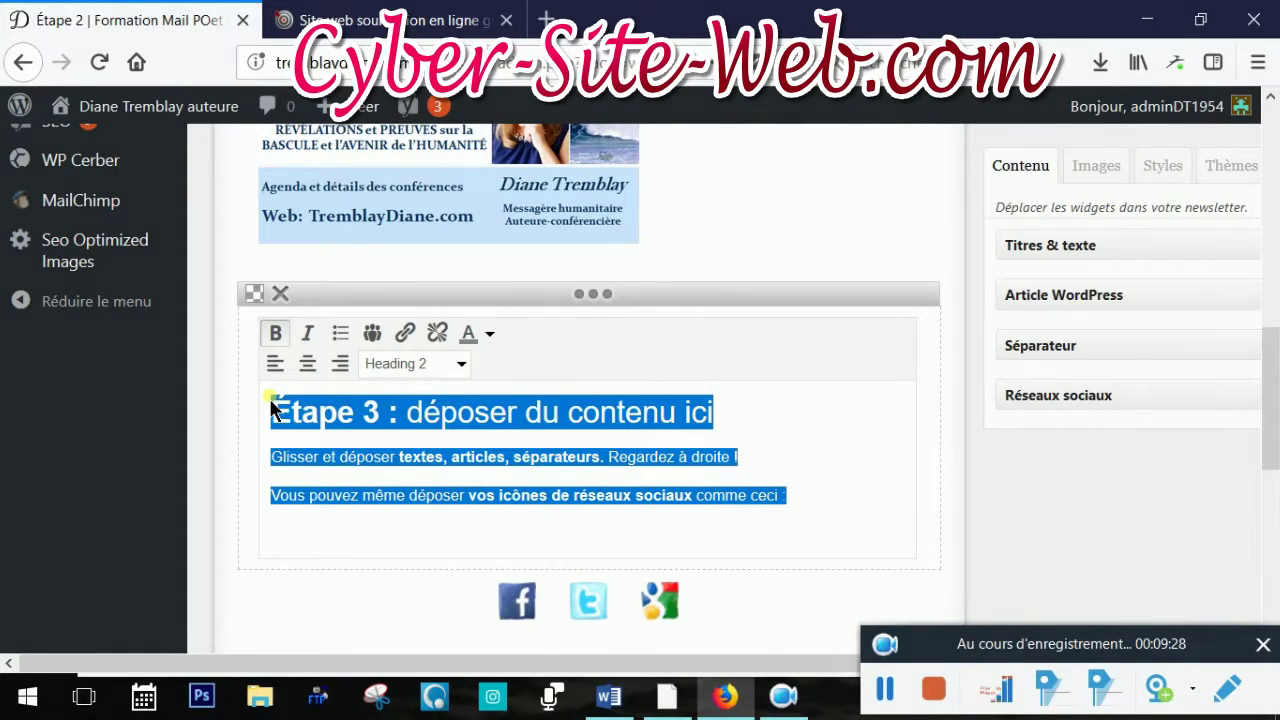
Replace the Étape 3 placeholder text with the pasted Égo paragraphs
{"action": "key", "text": "Delete"}
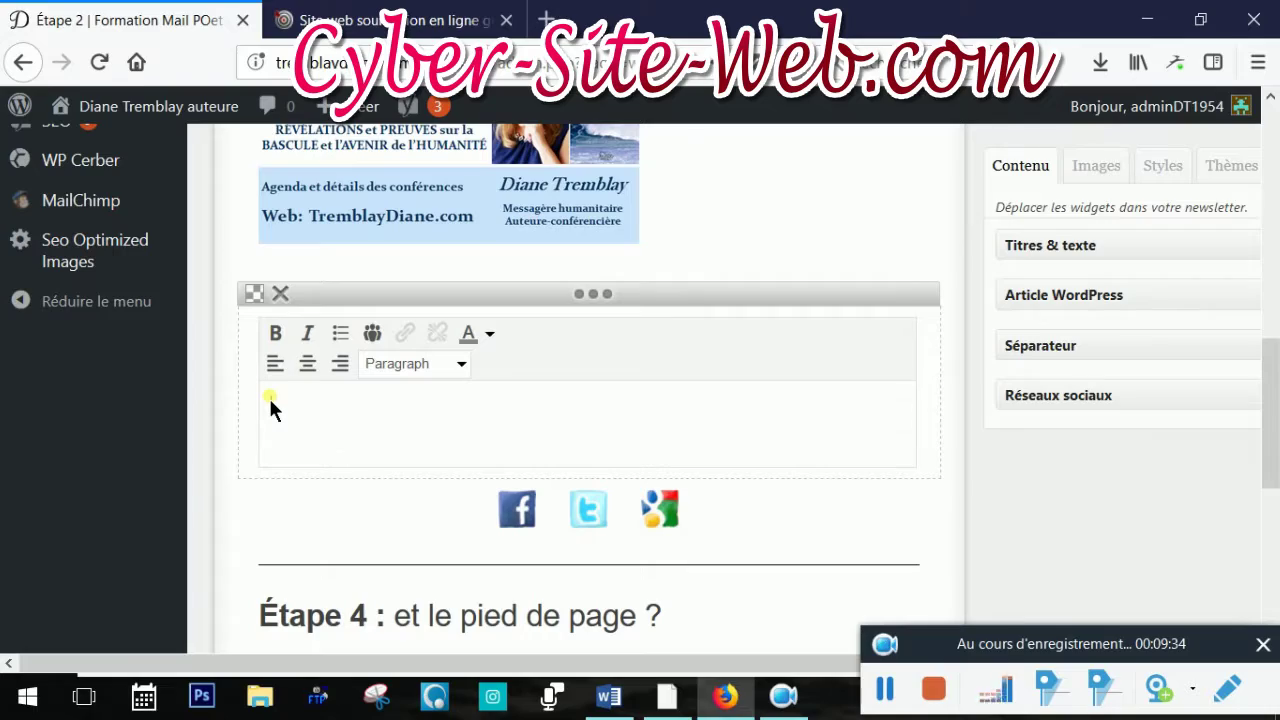
{"action": "key", "text": "ctrl+v"}
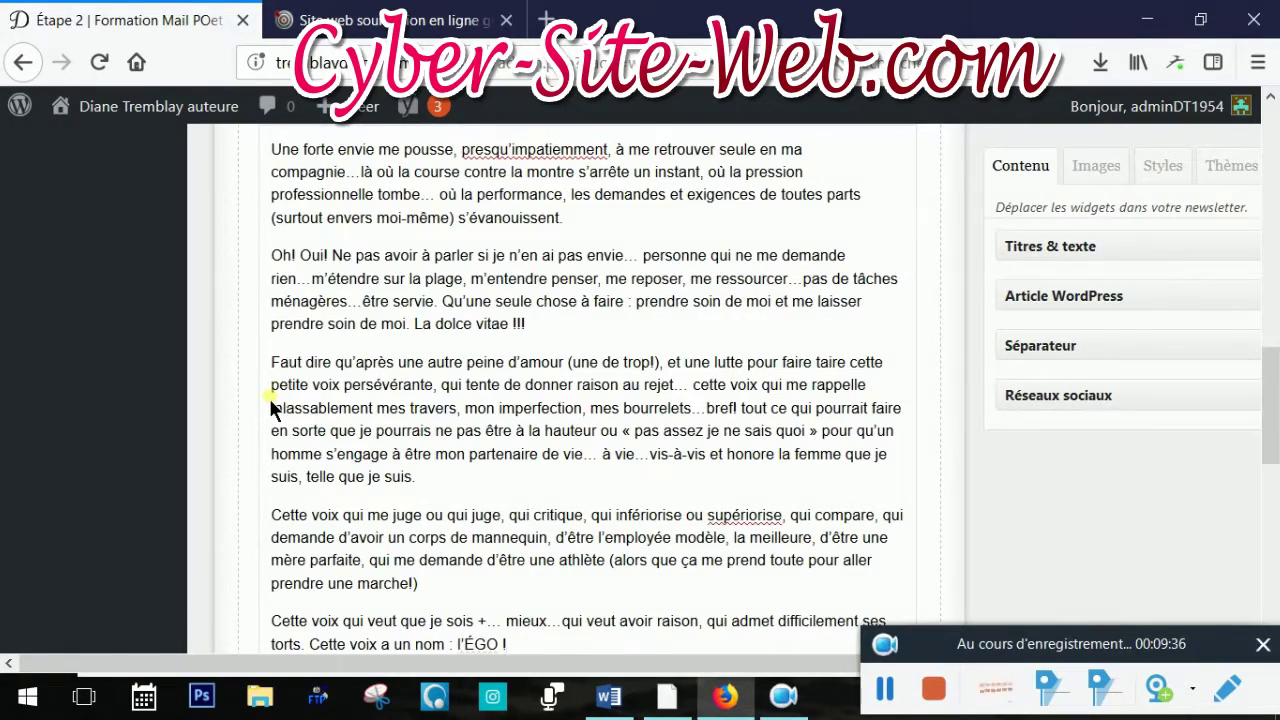
{"action": "scroll", "coordinate": [735, 360], "scroll_direction": "down", "scroll_amount": 3}
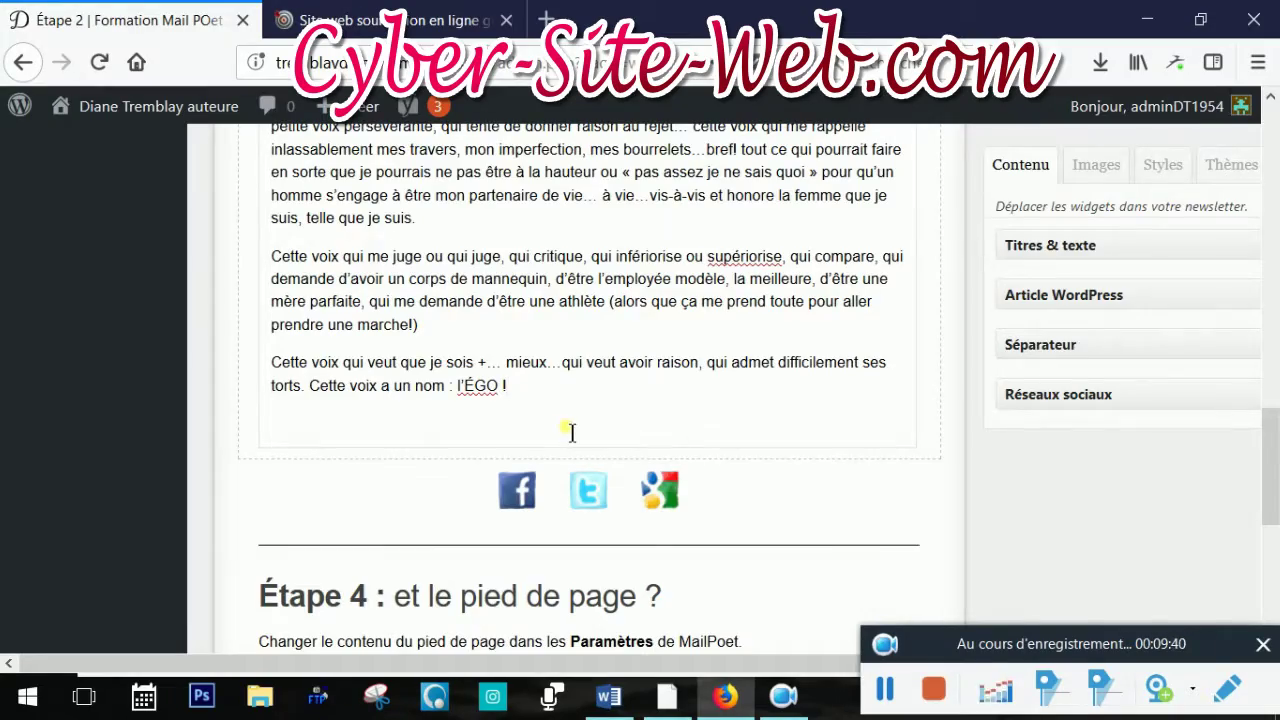
{"action": "scroll", "coordinate": [565, 431], "scroll_direction": "up", "scroll_amount": 10}
{"action": "scroll", "coordinate": [397, 480], "scroll_direction": "down", "scroll_amount": 2}
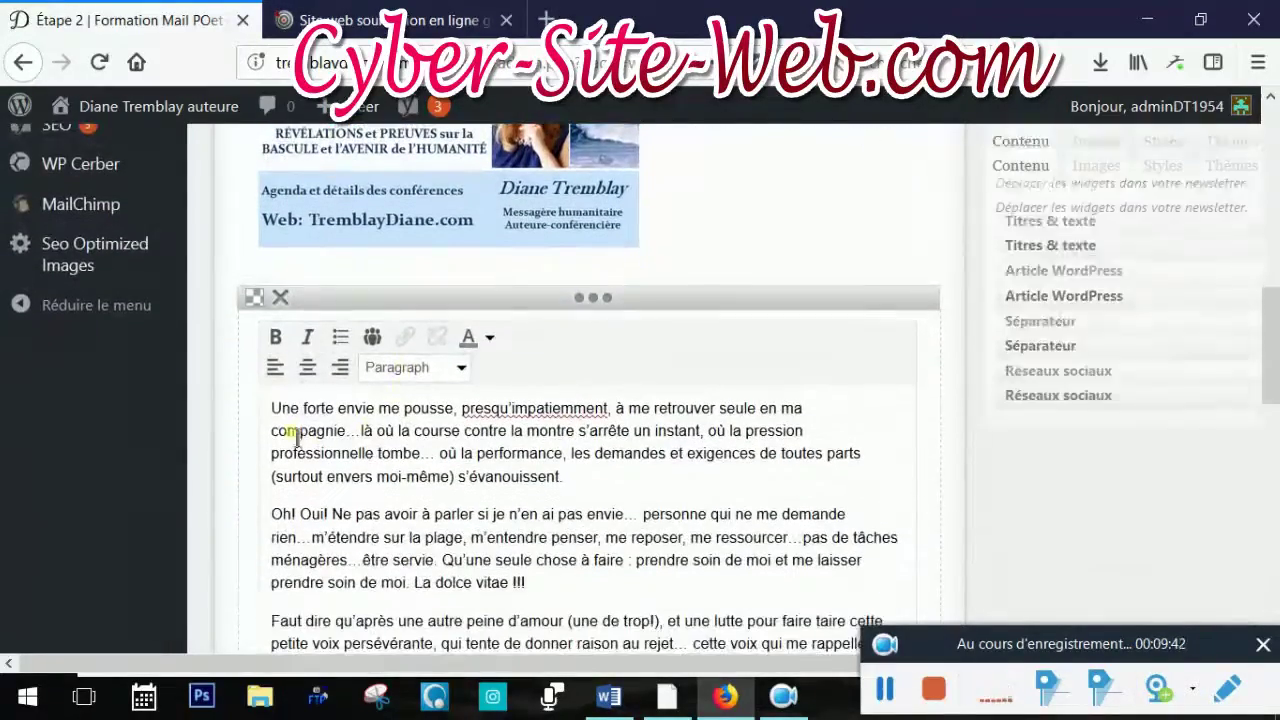
Colour the pasted passage from 'Une forte envie' to 'l'ÉGO !' dark blue
{"action": "left_click_drag", "start_coordinate": [366, 427], "coordinate": [591, 424]}
{"action": "scroll", "coordinate": [545, 466], "scroll_direction": "down", "scroll_amount": 5}
{"action": "scroll", "coordinate": [975, 445], "scroll_direction": "up", "scroll_amount": 4}
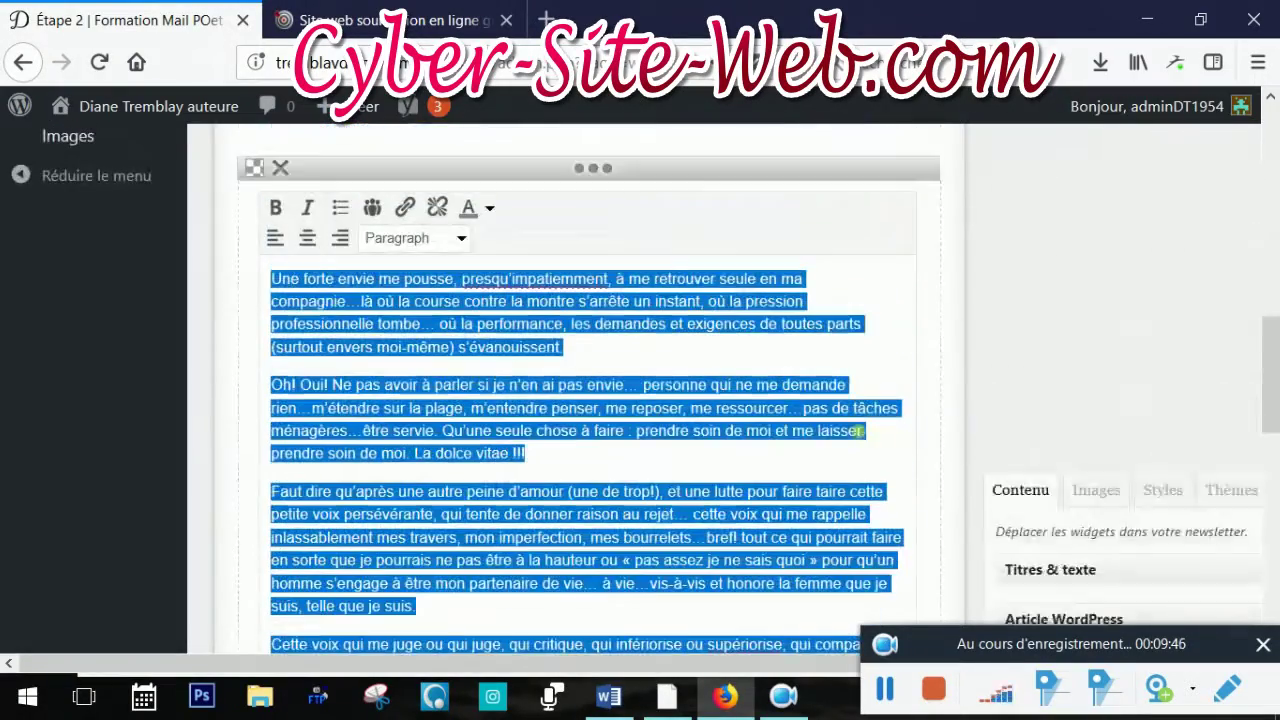
{"action": "left_click", "coordinate": [489, 208]}
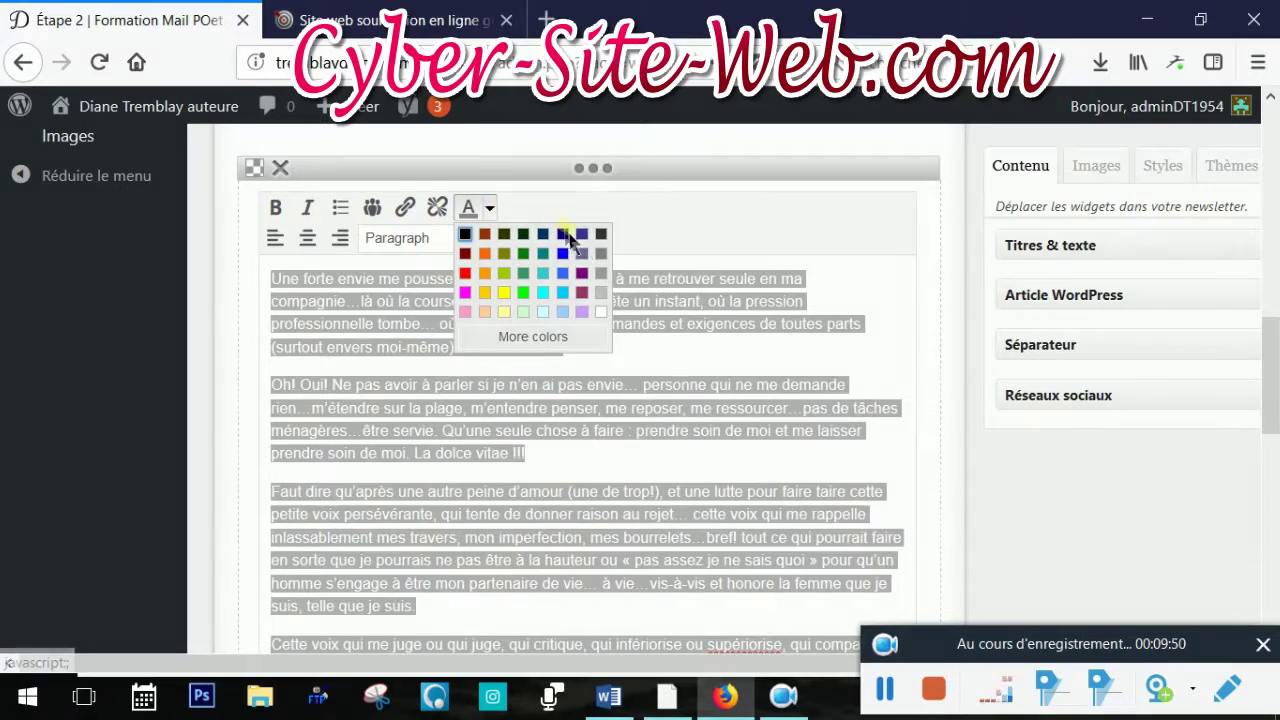
{"action": "left_click", "coordinate": [565, 240]}
{"action": "left_click", "coordinate": [903, 384]}
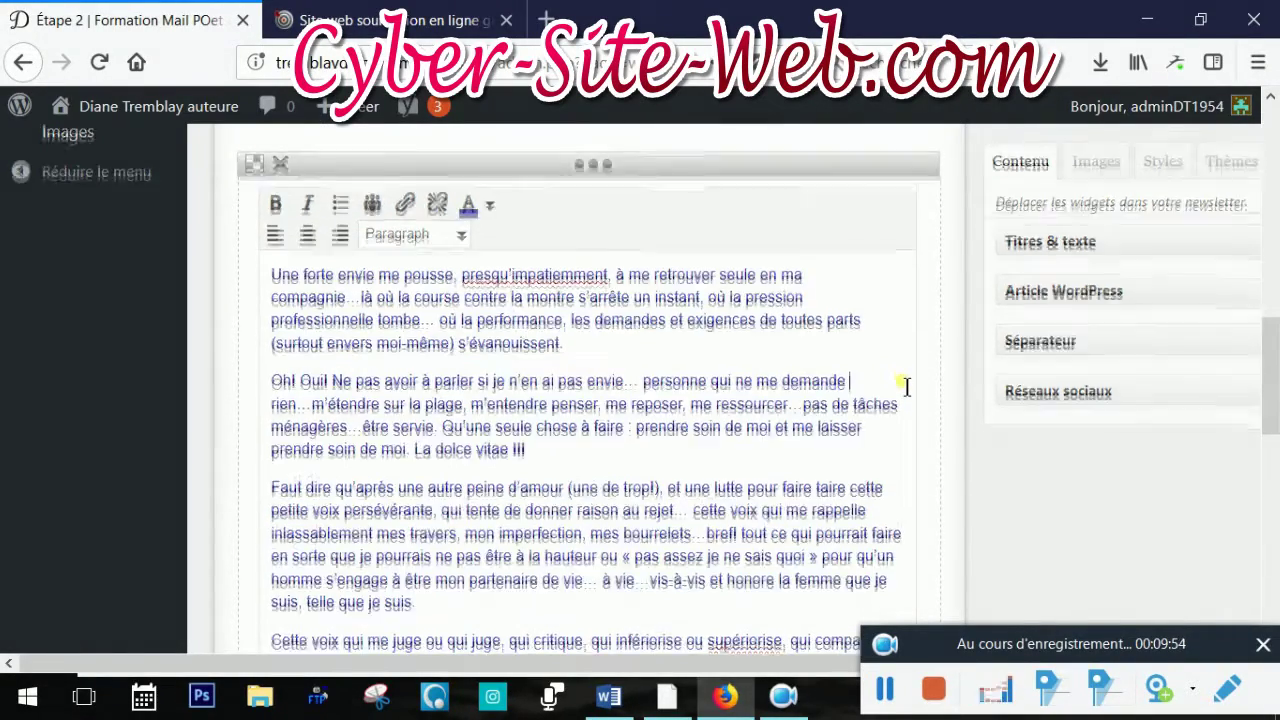
{"action": "scroll", "coordinate": [905, 386], "scroll_direction": "down", "scroll_amount": 5}
{"action": "scroll", "coordinate": [851, 391], "scroll_direction": "down", "scroll_amount": 1}
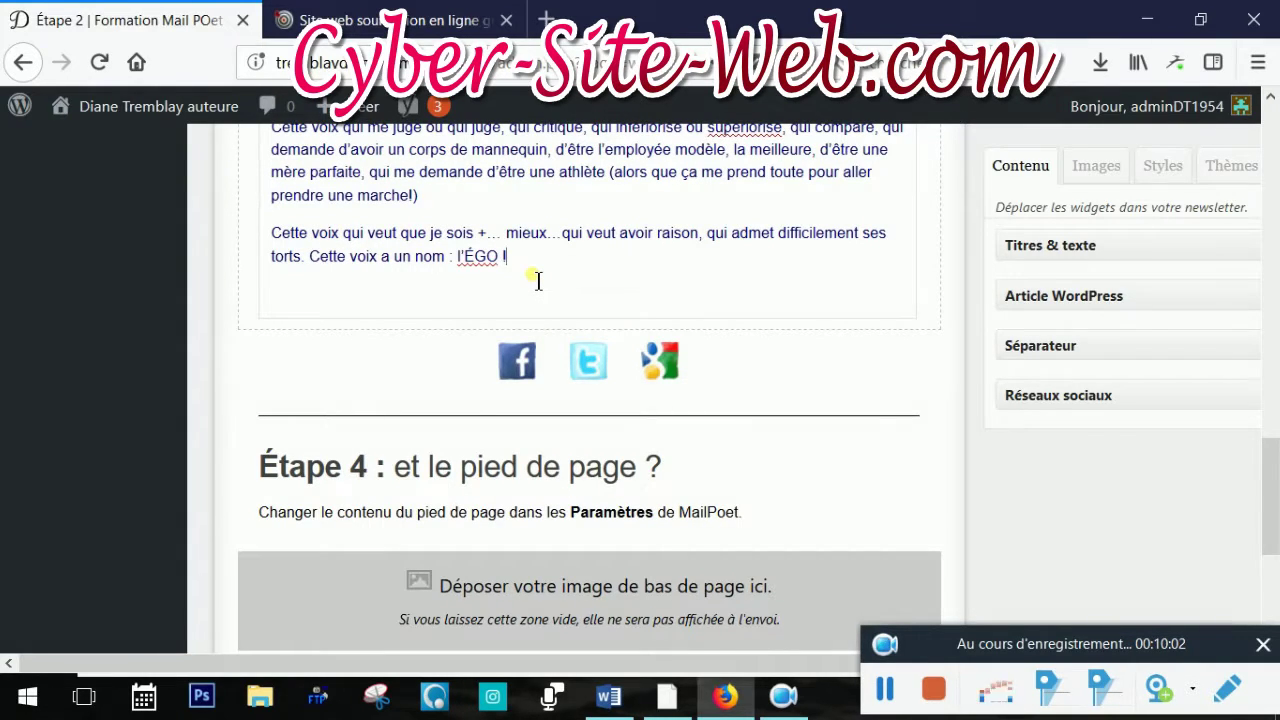
Add a new line 'Visiter mon site web :' after 'l'ÉGO !' and select it for linking
{"action": "key", "text": "Return"}
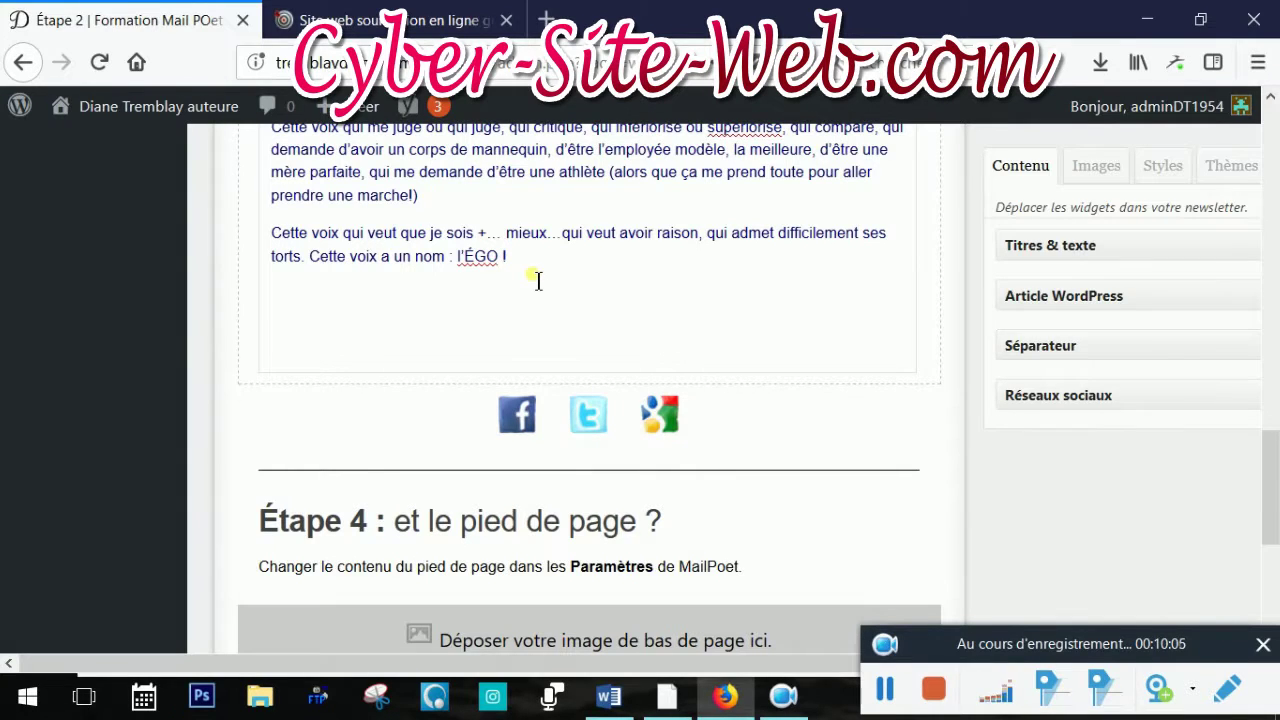
{"action": "type", "text": "Vis"}
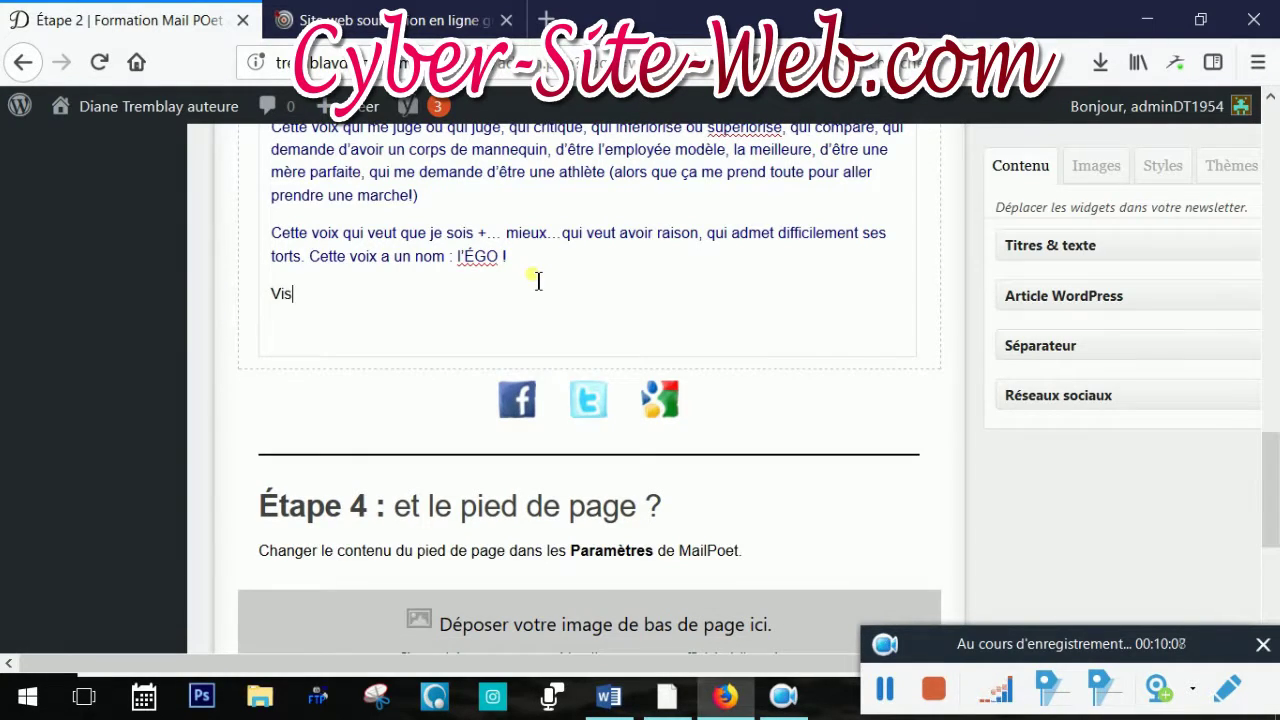
{"action": "type", "text": "iter m"}
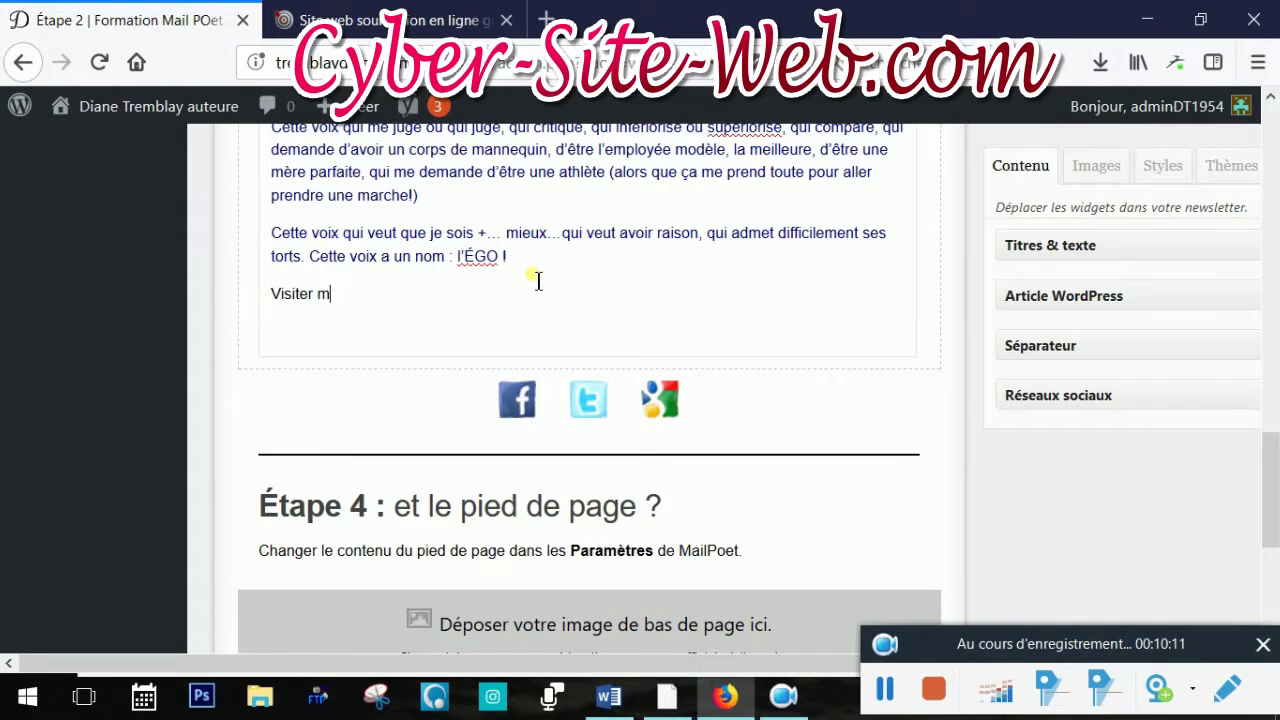
{"action": "type", "text": "on site we"}
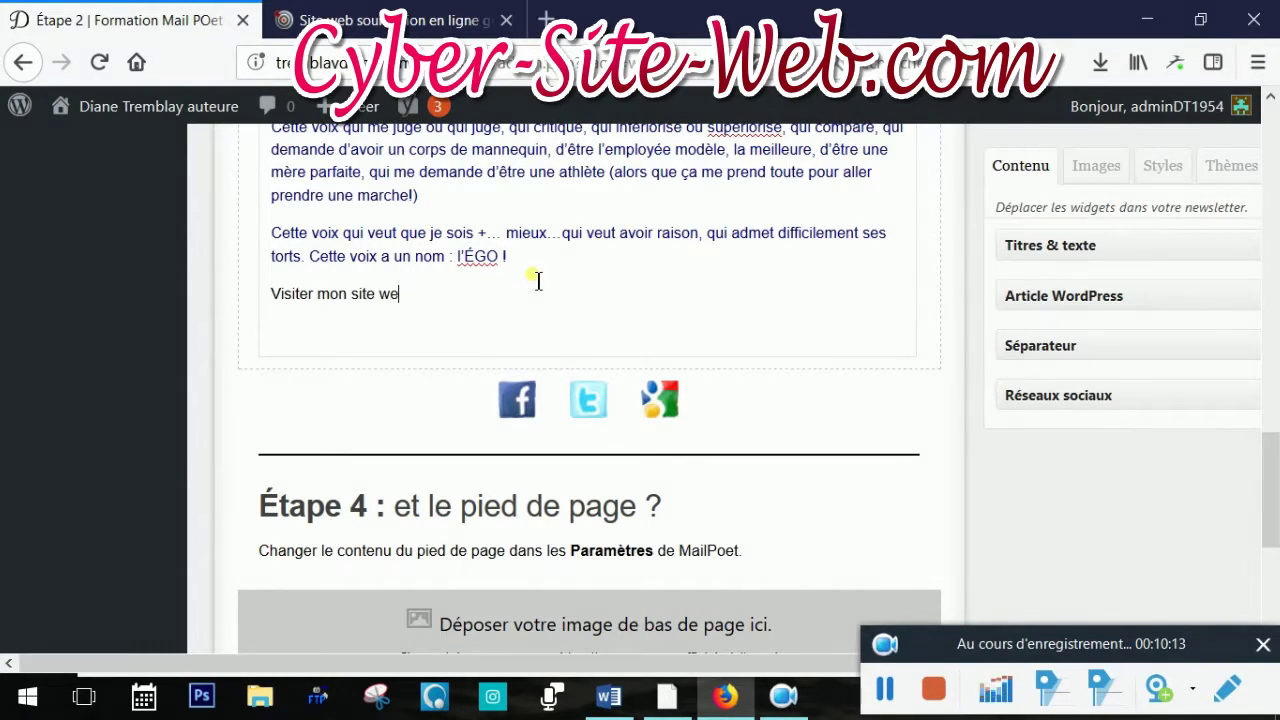
{"action": "type", "text": "b :"}
{"action": "left_click_drag", "start_coordinate": [270, 295], "coordinate": [715, 325]}
{"action": "scroll", "coordinate": [715, 325], "scroll_direction": "up", "scroll_amount": 2}
{"action": "scroll", "coordinate": [715, 325], "scroll_direction": "up", "scroll_amount": 6}
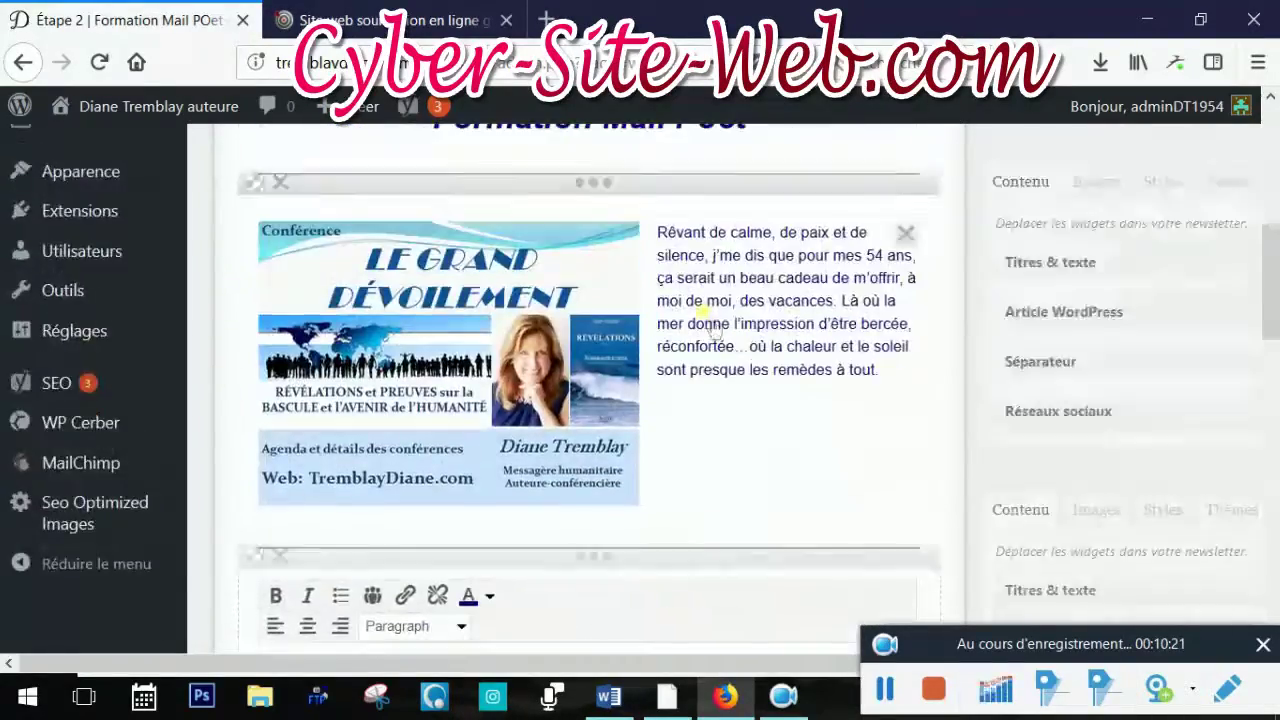
{"action": "scroll", "coordinate": [714, 322], "scroll_direction": "down", "scroll_amount": 2}
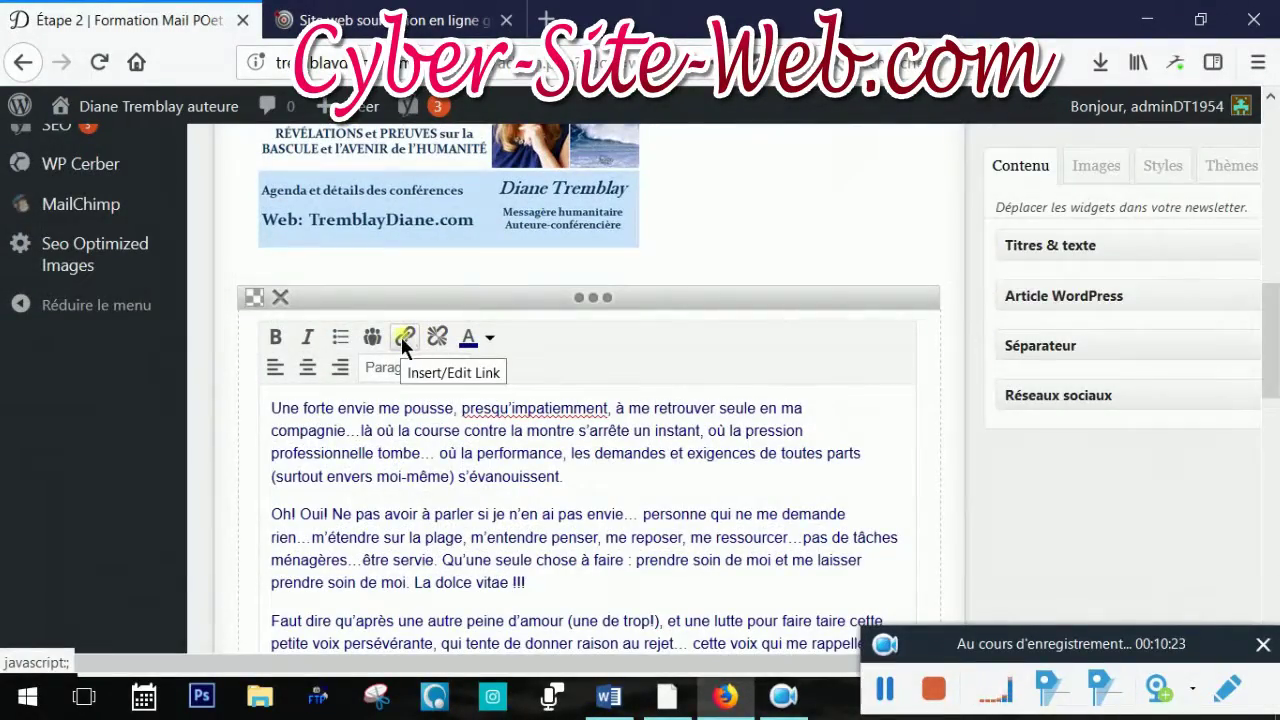
{"action": "left_click", "coordinate": [404, 340]}
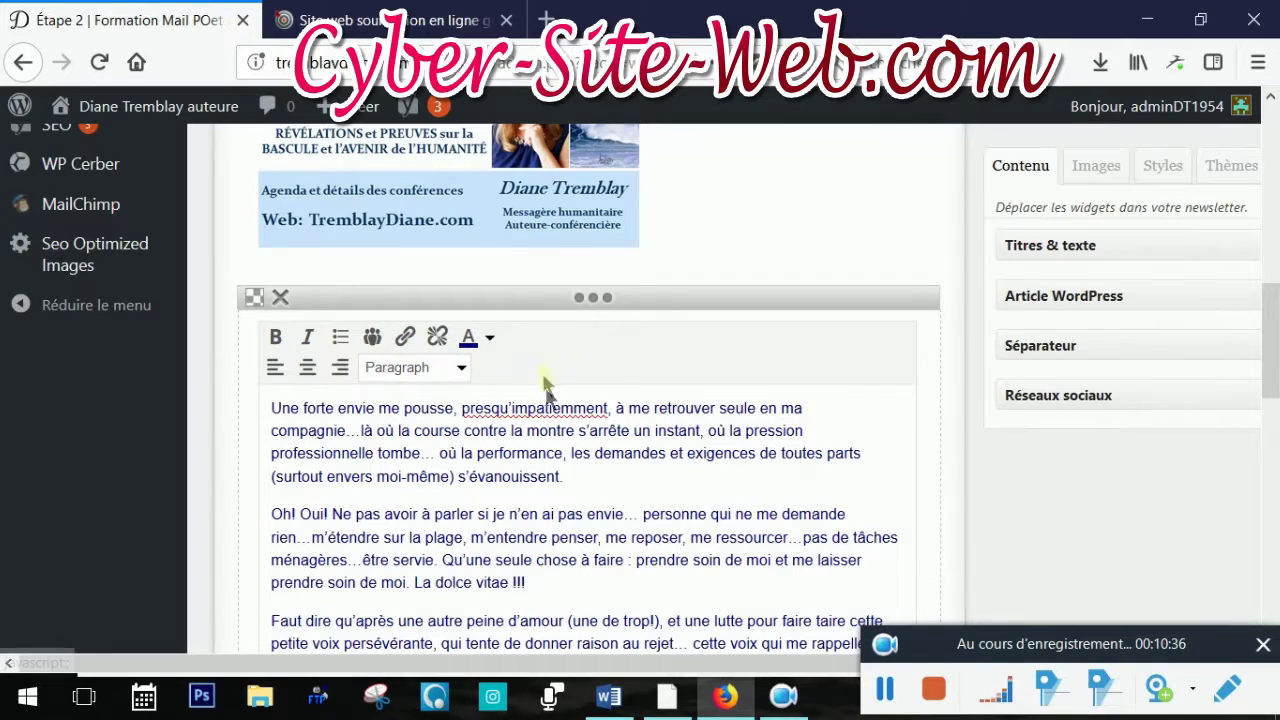
{"action": "mouse_move", "coordinate": [414, 106]}
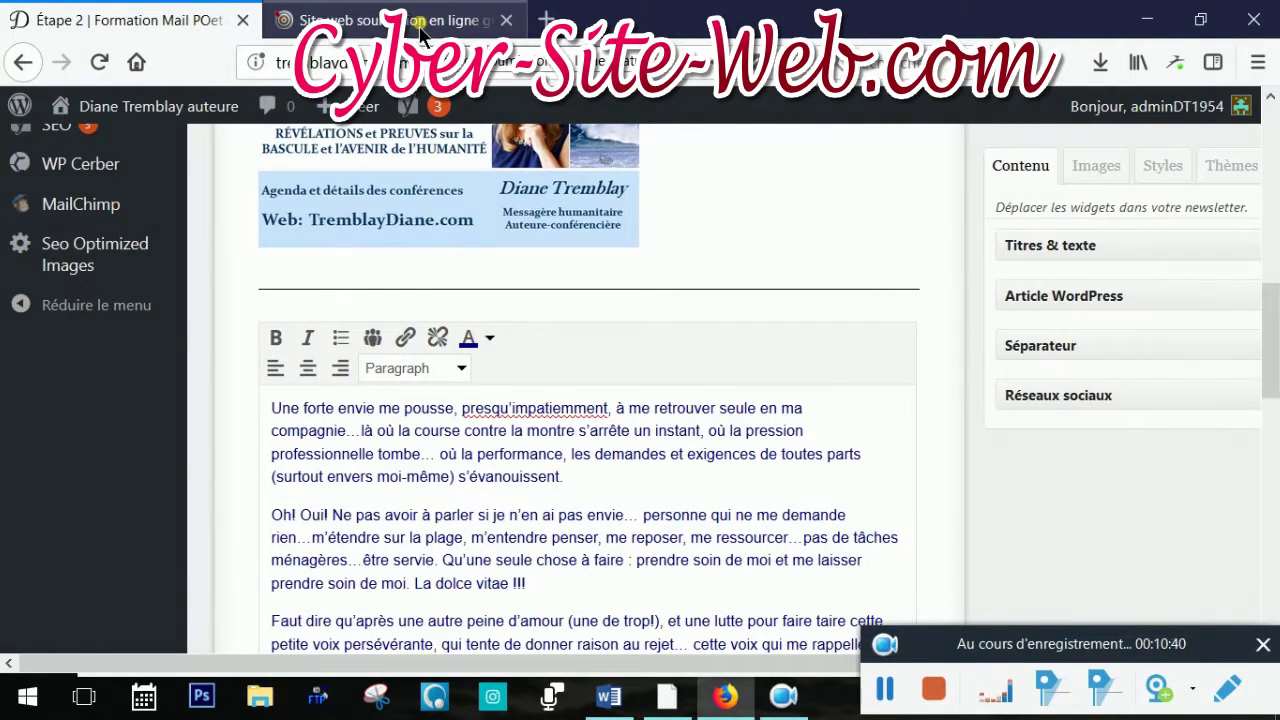
On the Cyber Site Web tab, select the full address of the Soumission site web en ligne page
{"action": "left_click", "coordinate": [419, 30]}
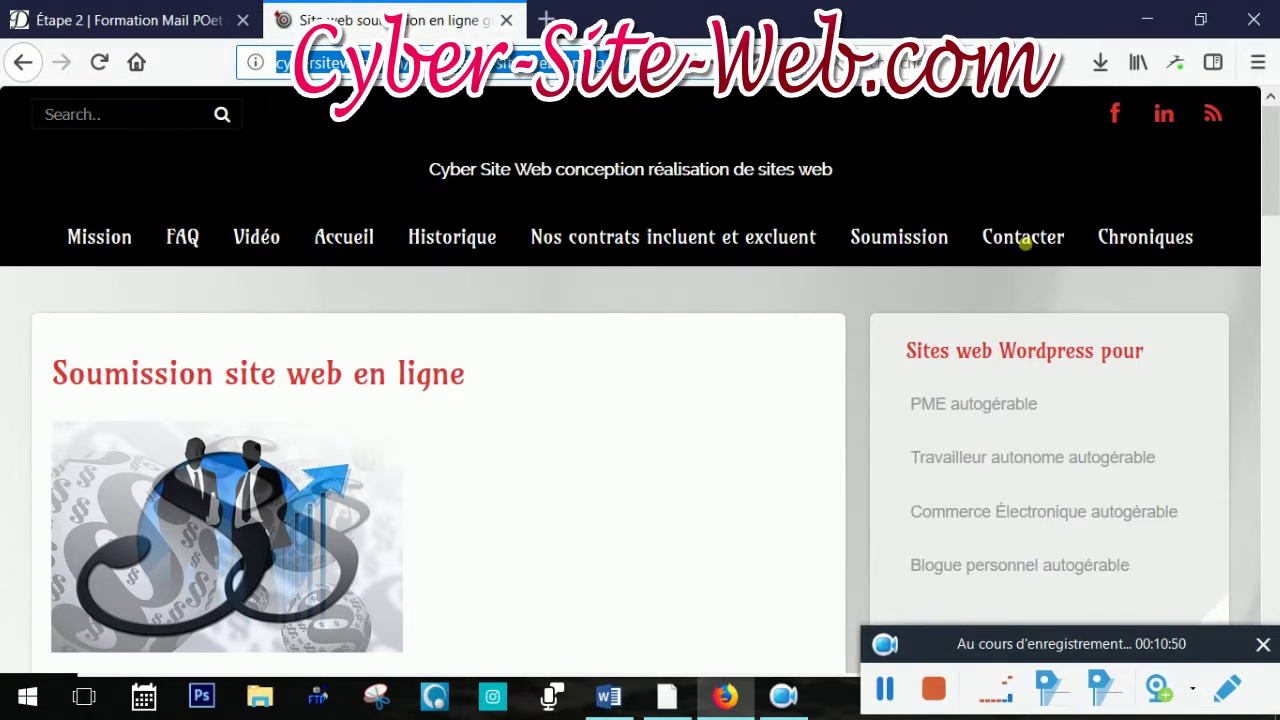
{"action": "left_click", "coordinate": [628, 62]}
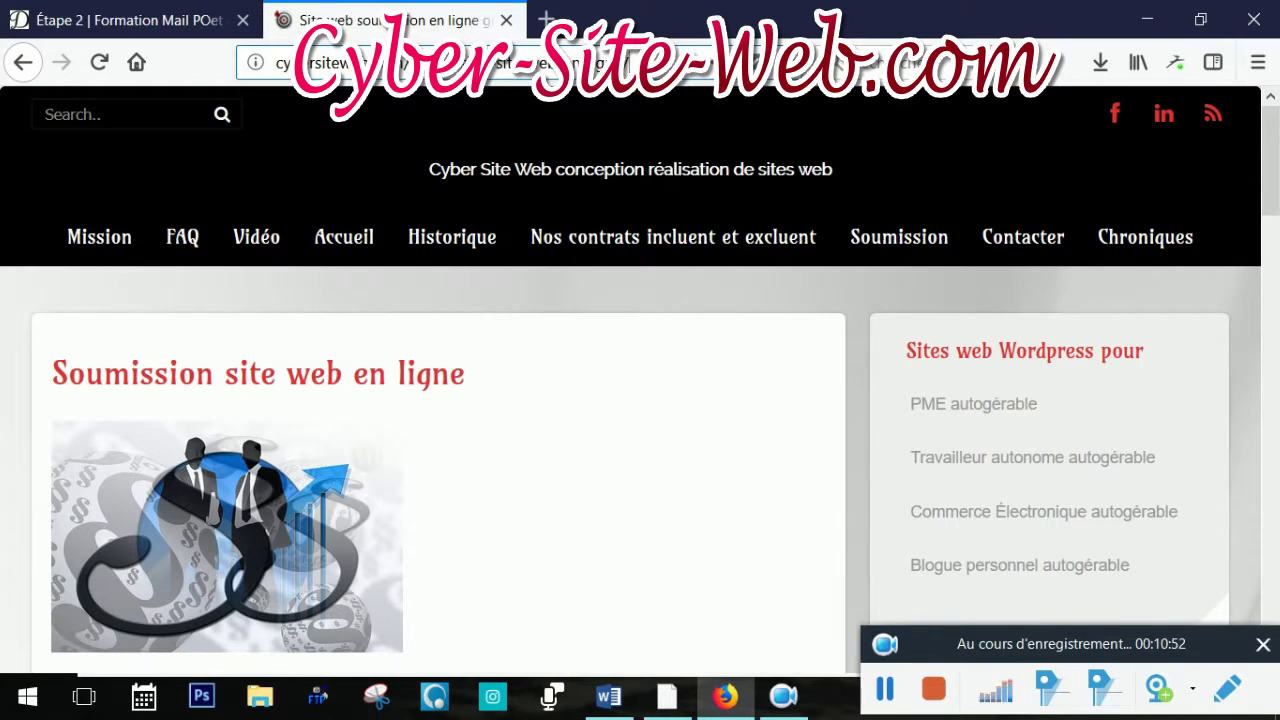
{"action": "left_click_drag", "start_coordinate": [628, 62], "coordinate": [252, 103]}
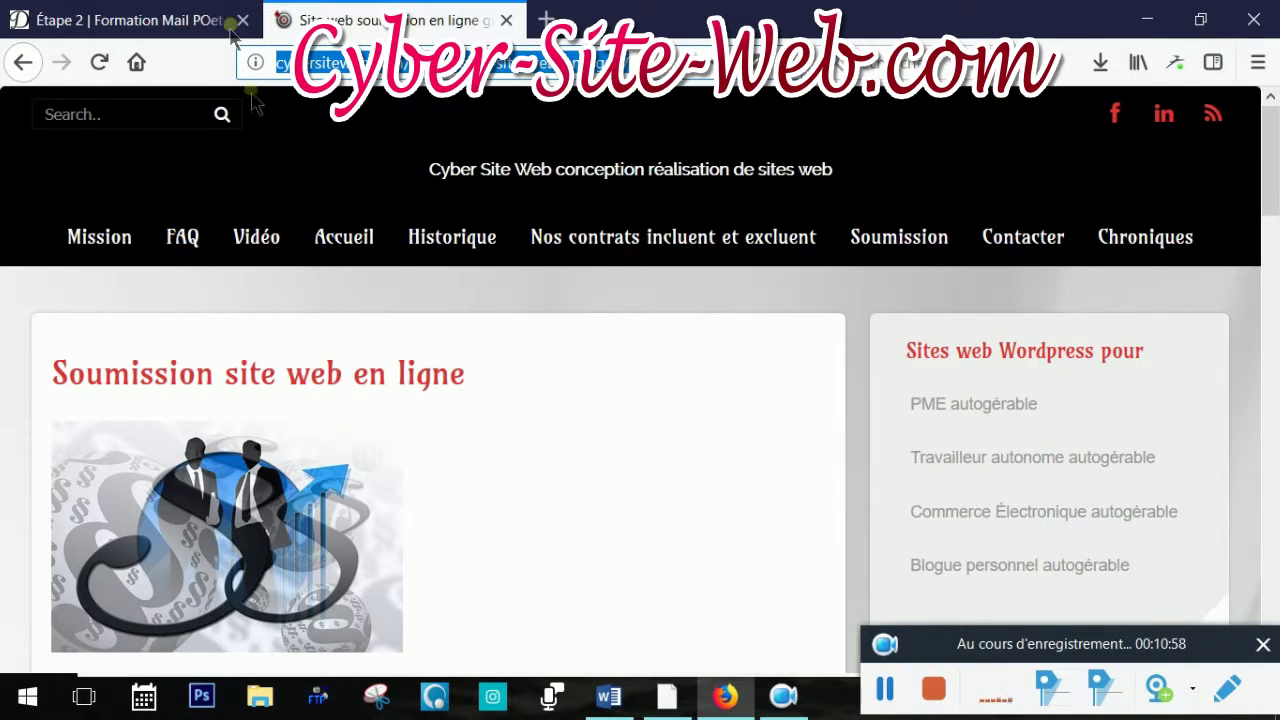
Link 'Visiter mon site web:' to the pasted Soumission page address with the title 'Soumission'
{"action": "left_click", "coordinate": [190, 26]}
{"action": "scroll", "coordinate": [698, 330], "scroll_direction": "down", "scroll_amount": 4}
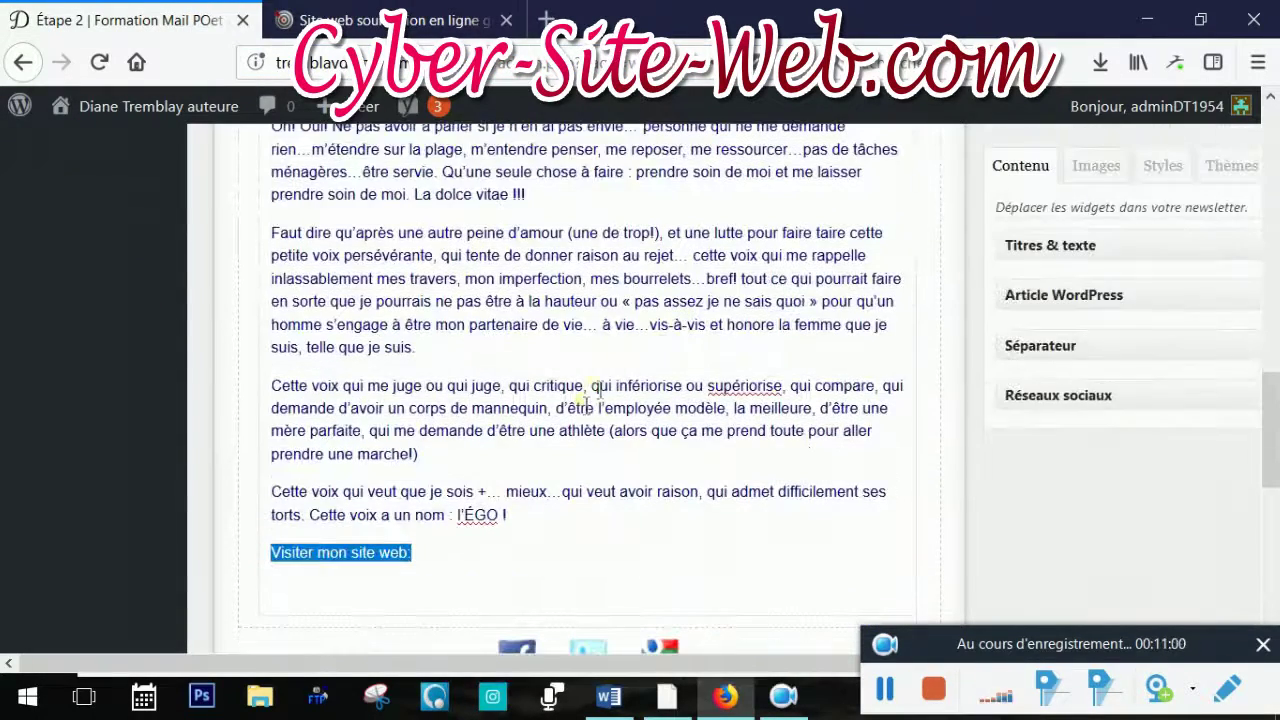
{"action": "triple_click", "coordinate": [306, 566]}
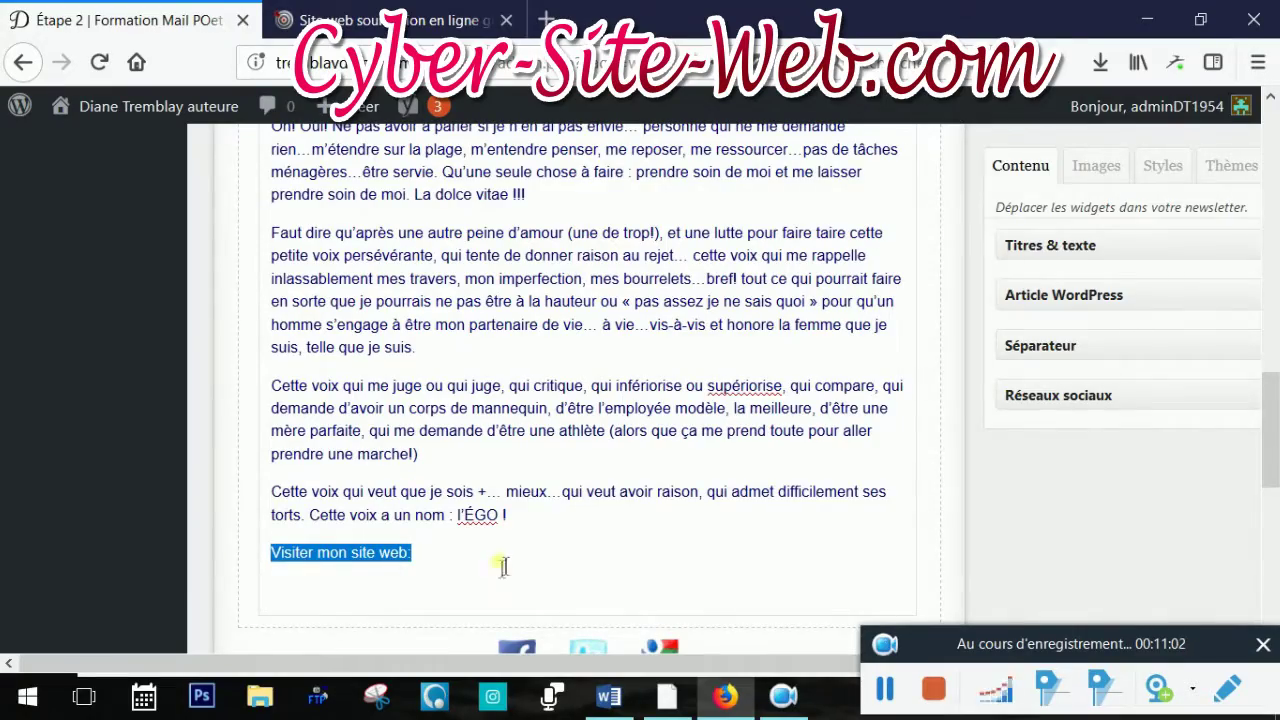
{"action": "scroll", "coordinate": [503, 563], "scroll_direction": "up", "scroll_amount": 4}
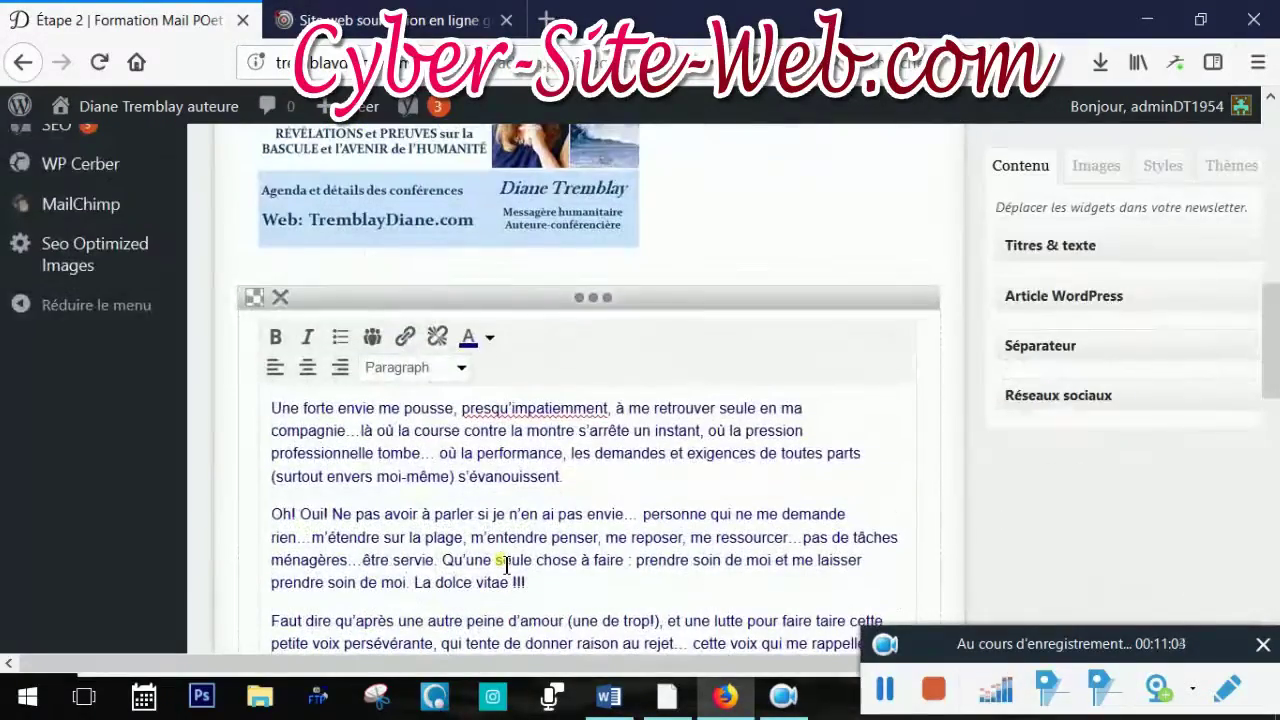
{"action": "left_click", "coordinate": [402, 335]}
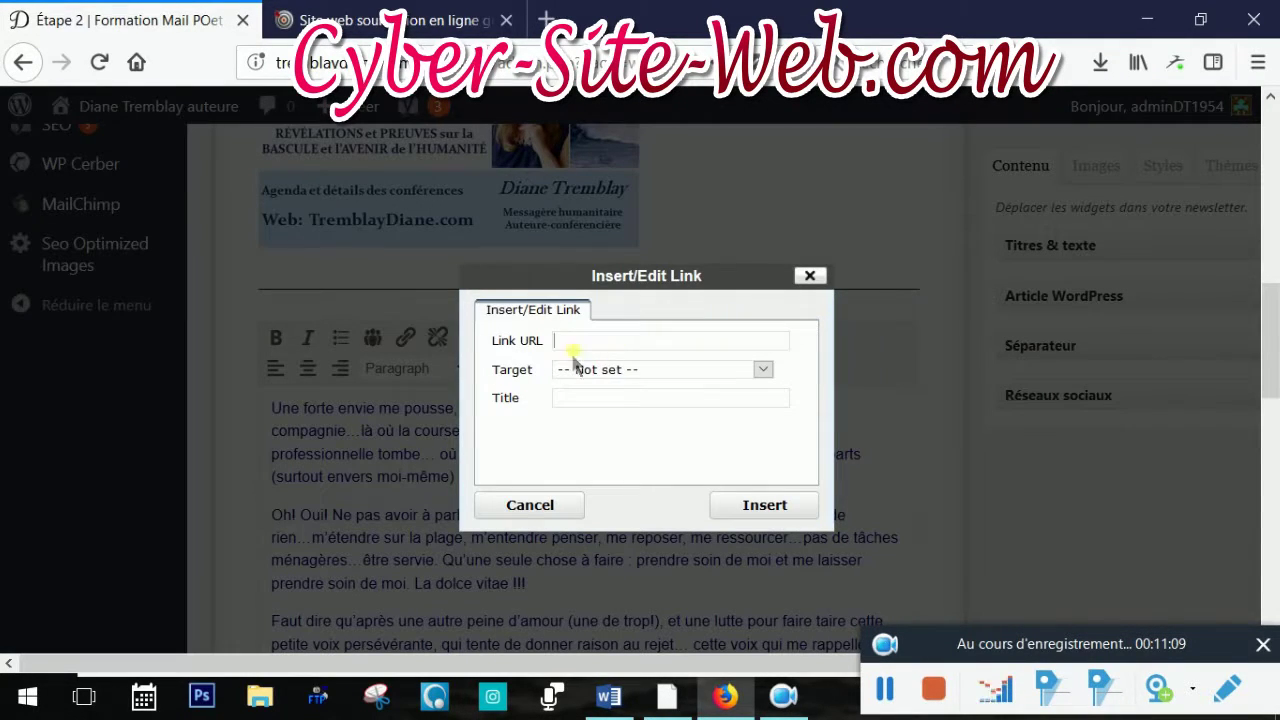
{"action": "left_click", "coordinate": [581, 350]}
{"action": "key", "text": "ctrl+v"}
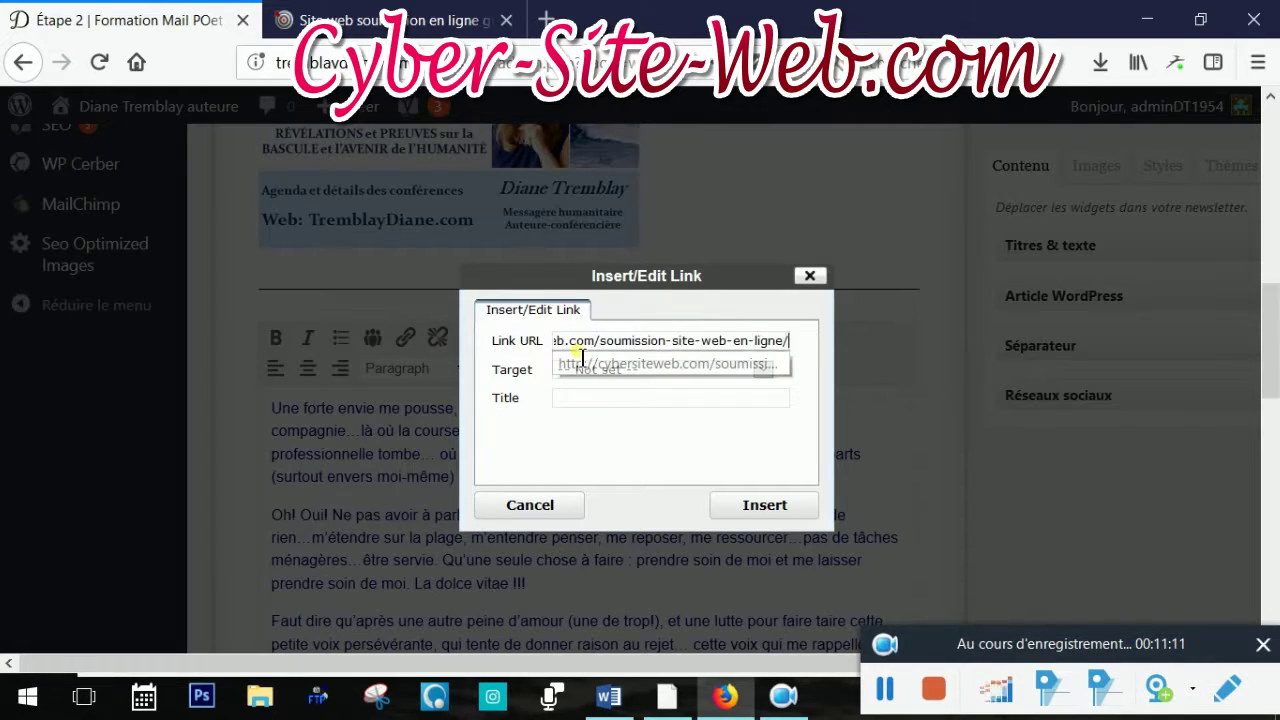
{"action": "left_click", "coordinate": [662, 462]}
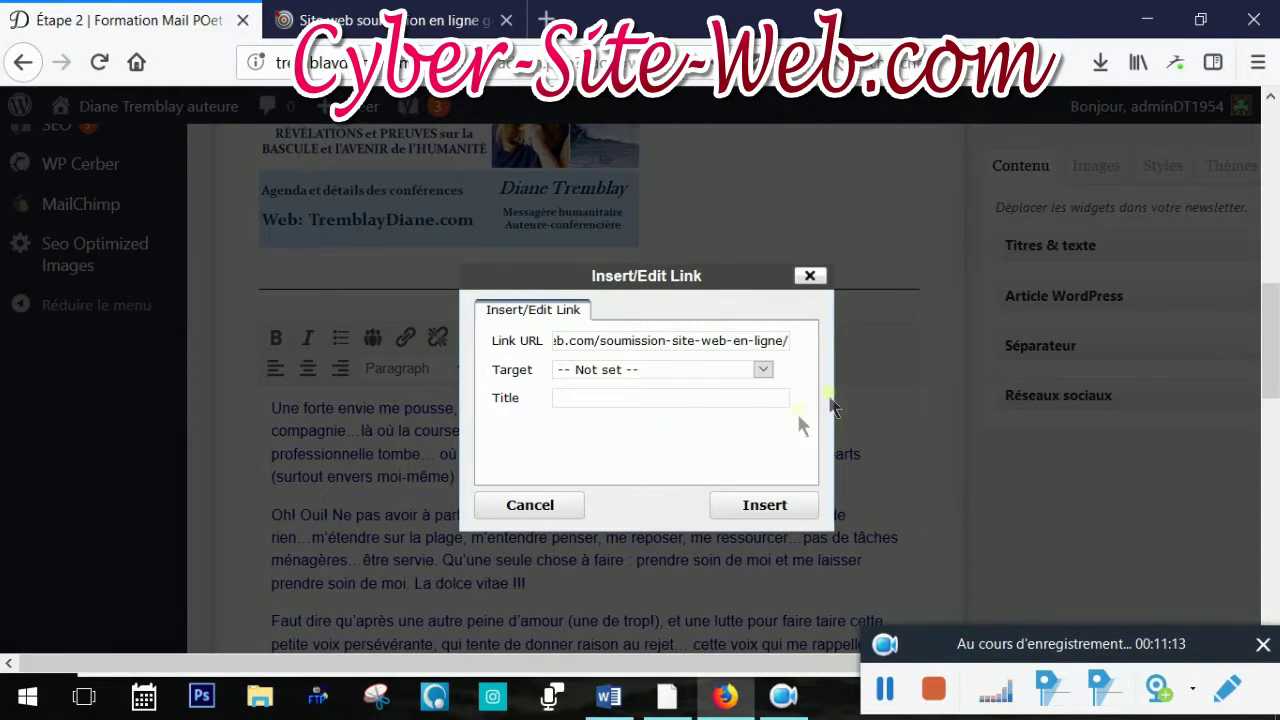
{"action": "left_click", "coordinate": [572, 406]}
{"action": "type", "text": "Soumission"}
{"action": "left_click", "coordinate": [766, 504]}
{"action": "scroll", "coordinate": [785, 512], "scroll_direction": "down", "scroll_amount": 5}
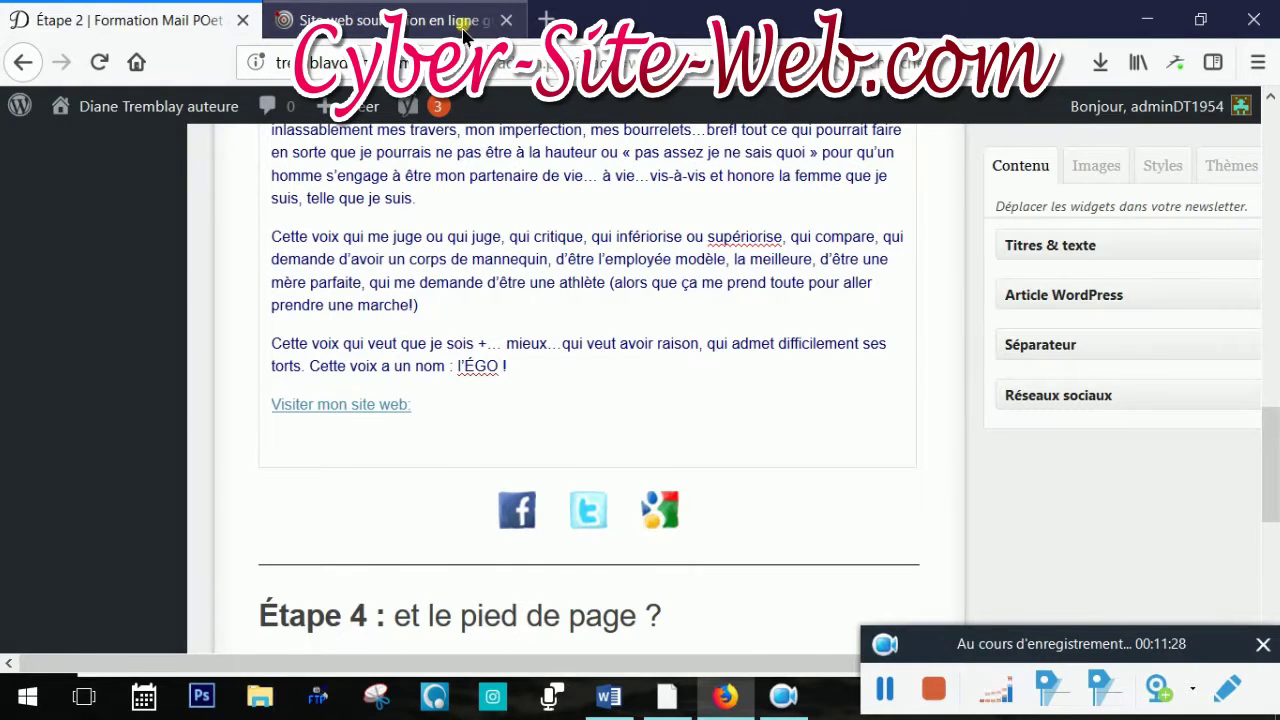
{"action": "scroll", "coordinate": [921, 437], "scroll_direction": "down", "scroll_amount": 1}
{"action": "scroll", "coordinate": [919, 432], "scroll_direction": "down", "scroll_amount": 4}
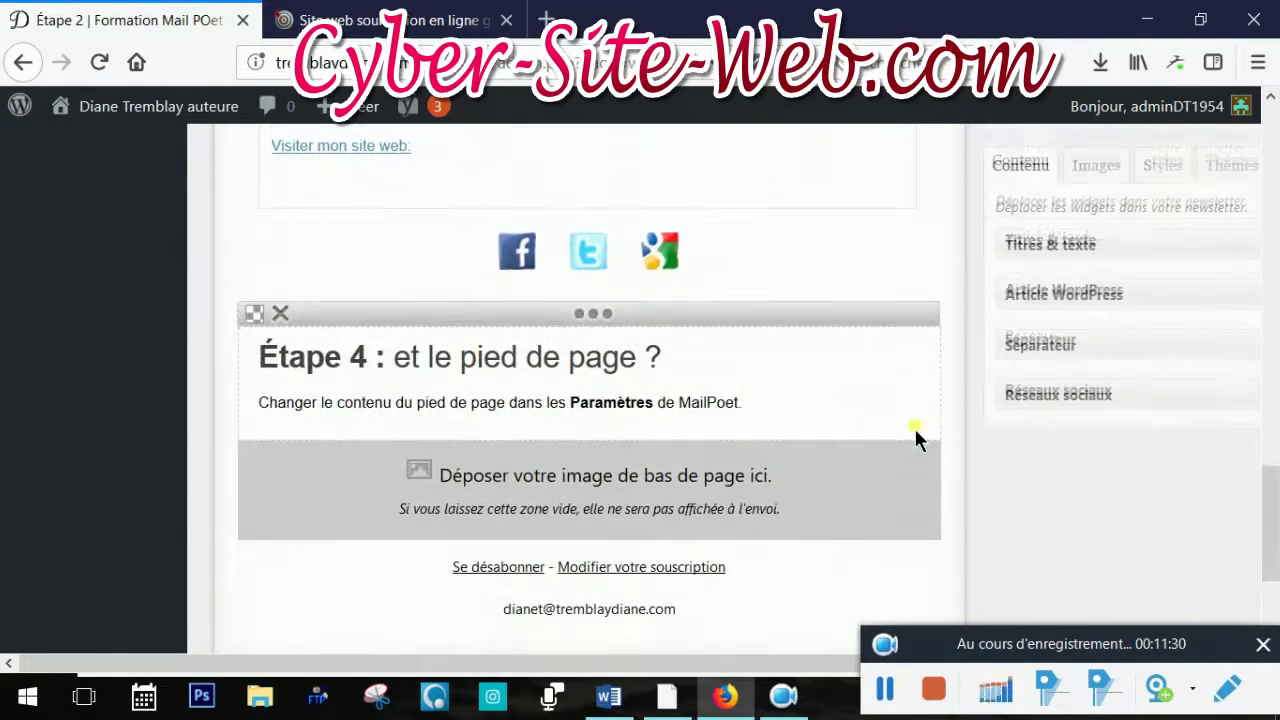
{"action": "scroll", "coordinate": [914, 426], "scroll_direction": "up", "scroll_amount": 2}
{"action": "scroll", "coordinate": [914, 426], "scroll_direction": "down", "scroll_amount": 3}
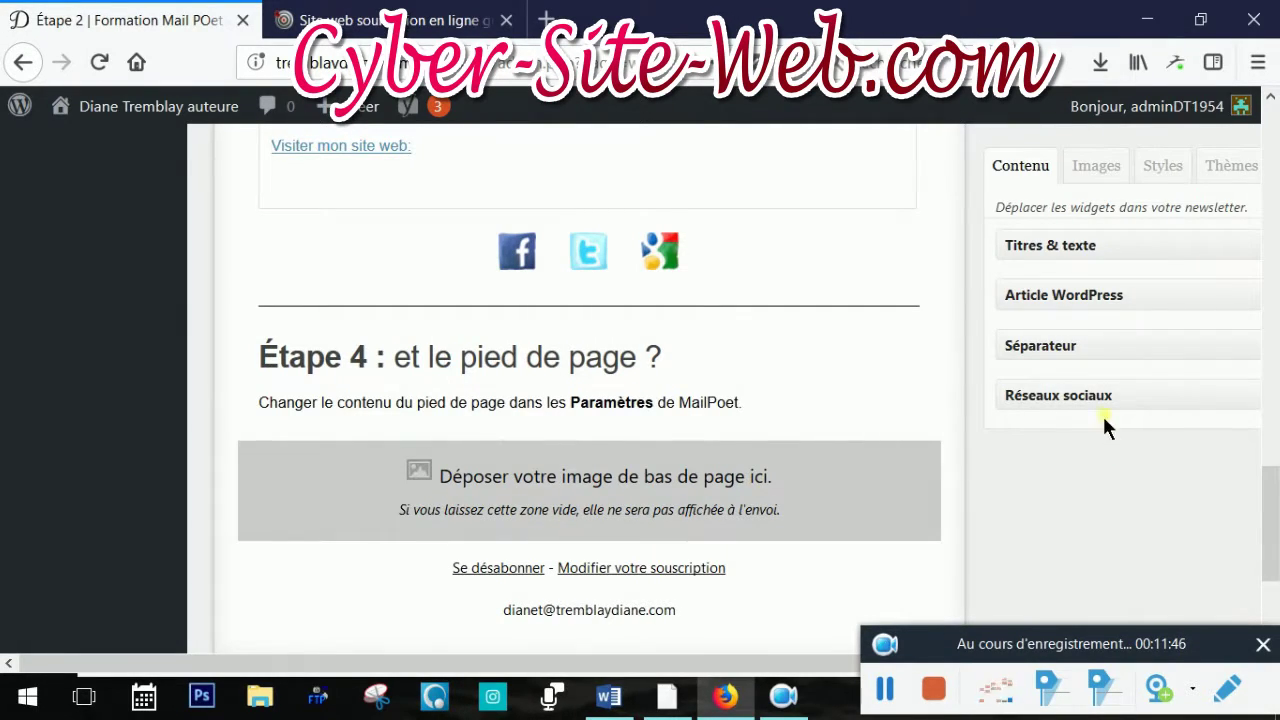
{"action": "left_click", "coordinate": [1097, 166]}
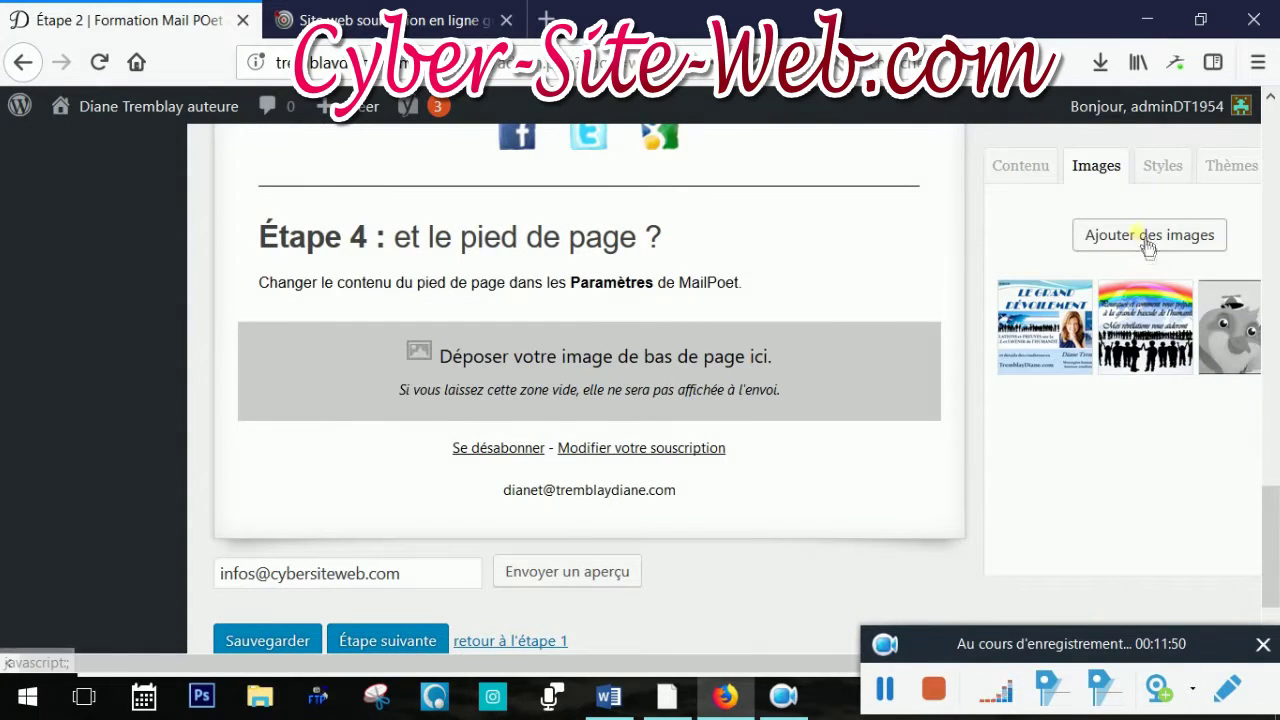
{"action": "left_click", "coordinate": [1150, 235]}
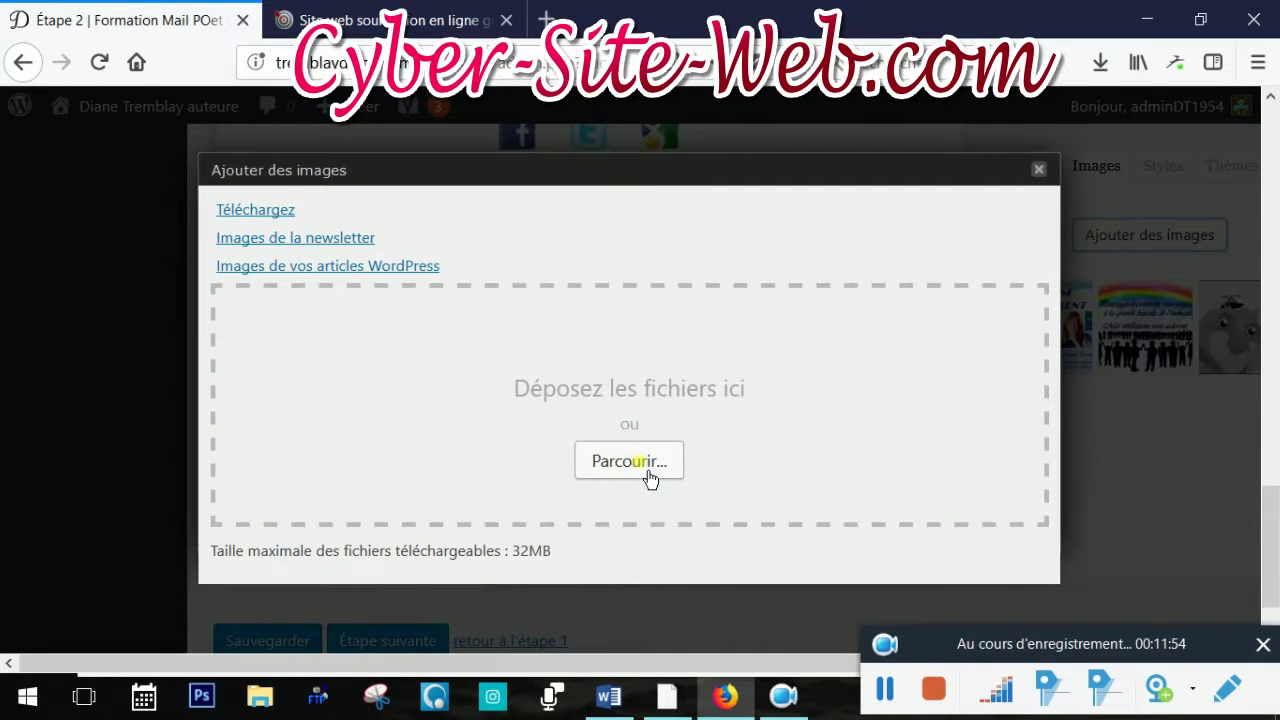
{"action": "left_click", "coordinate": [647, 474]}
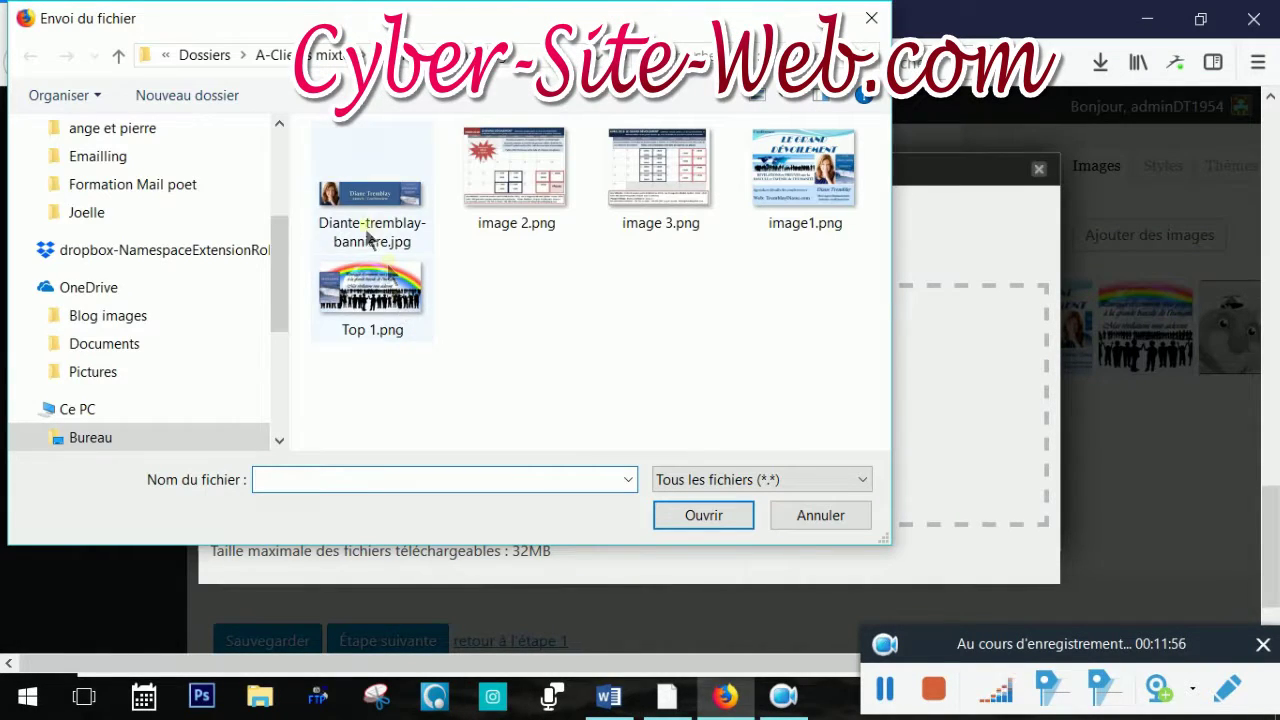
{"action": "left_click", "coordinate": [367, 208]}
{"action": "left_click", "coordinate": [684, 514]}
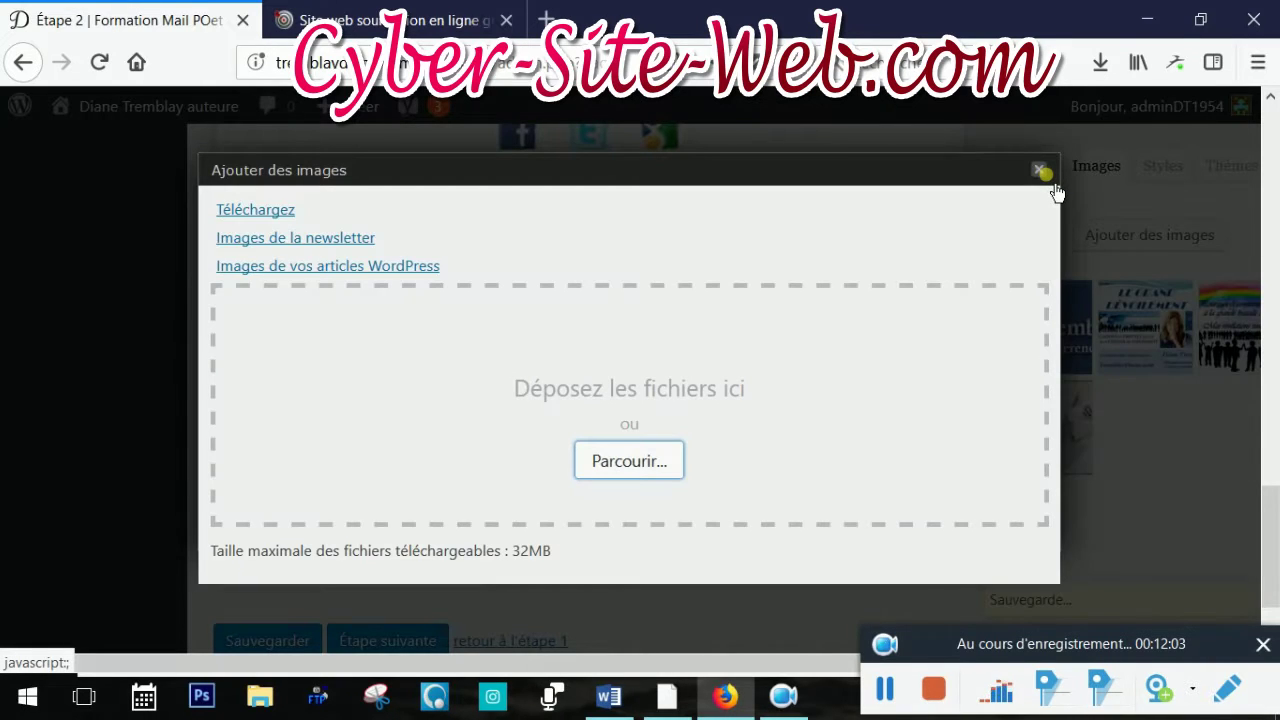
{"action": "left_click", "coordinate": [1042, 172]}
{"action": "left_click_drag", "start_coordinate": [1050, 330], "coordinate": [675, 410]}
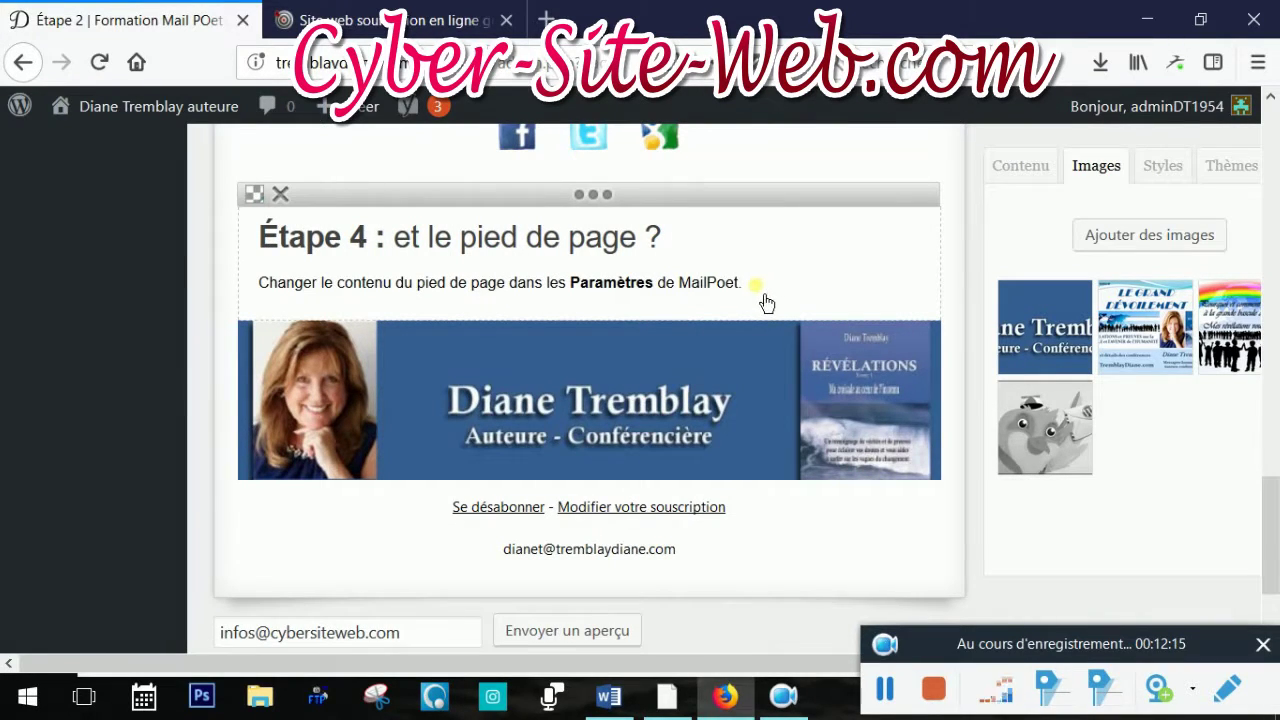
Replace the Étape 4 text with 'Vous pouvez me rejoindre au:' followed by the contact phone number
{"action": "left_click", "coordinate": [758, 294]}
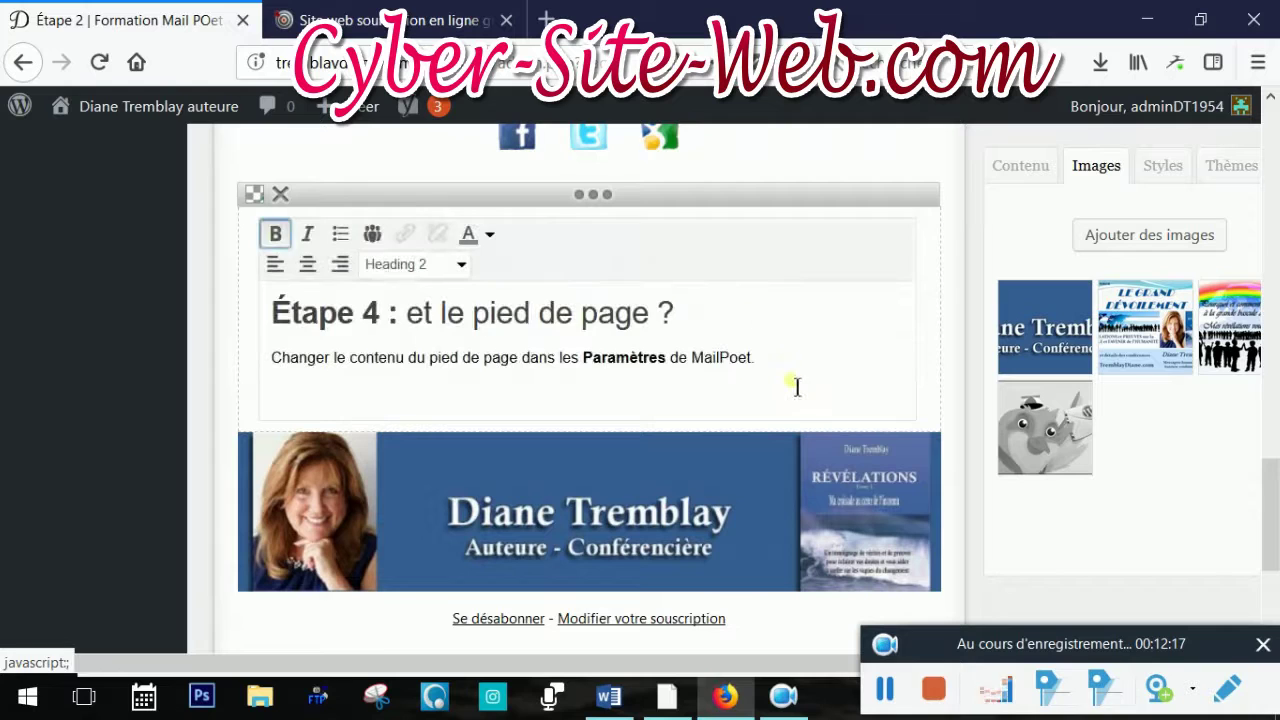
{"action": "left_click_drag", "start_coordinate": [786, 376], "coordinate": [263, 323]}
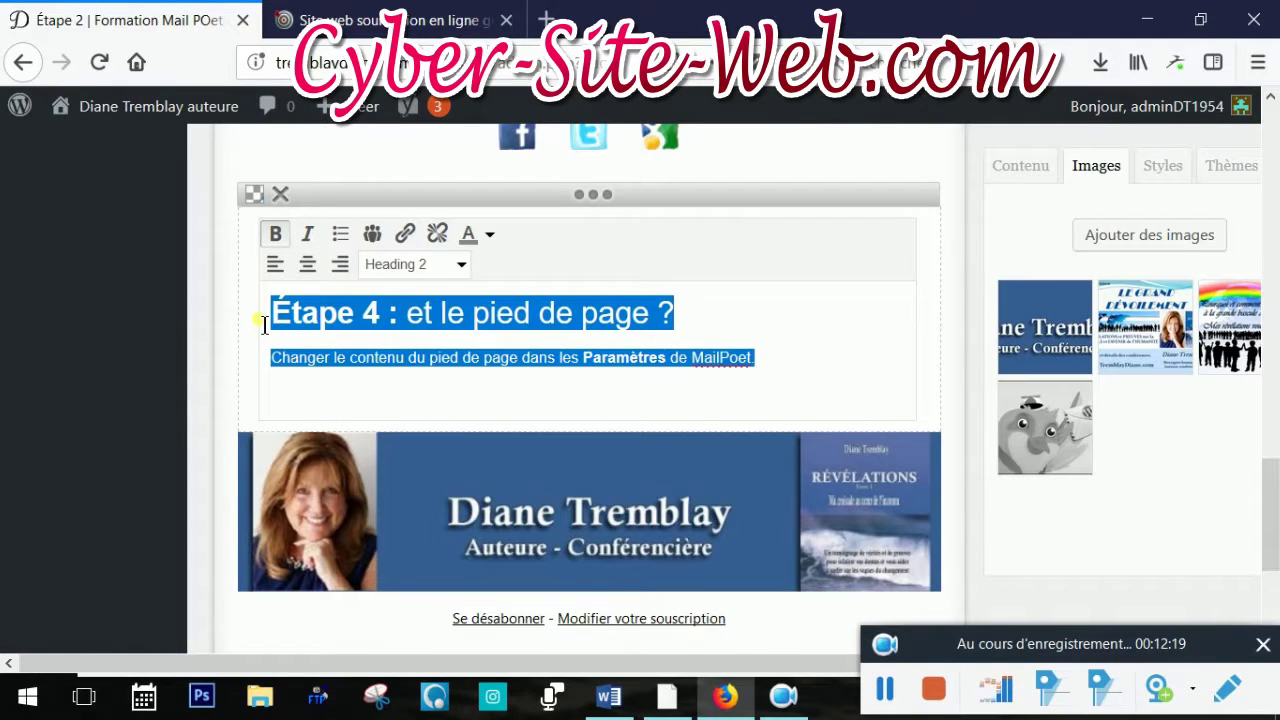
{"action": "type", "text": "Vo"}
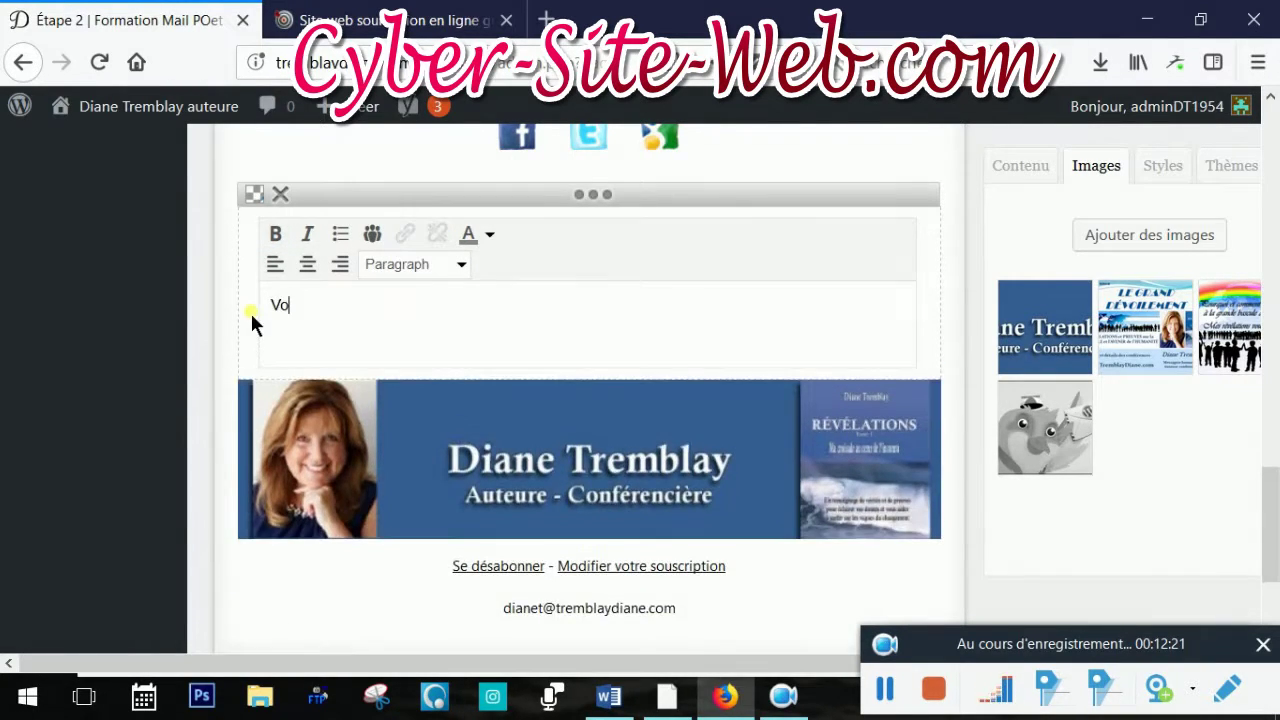
{"action": "type", "text": "us pouvez me rejo"}
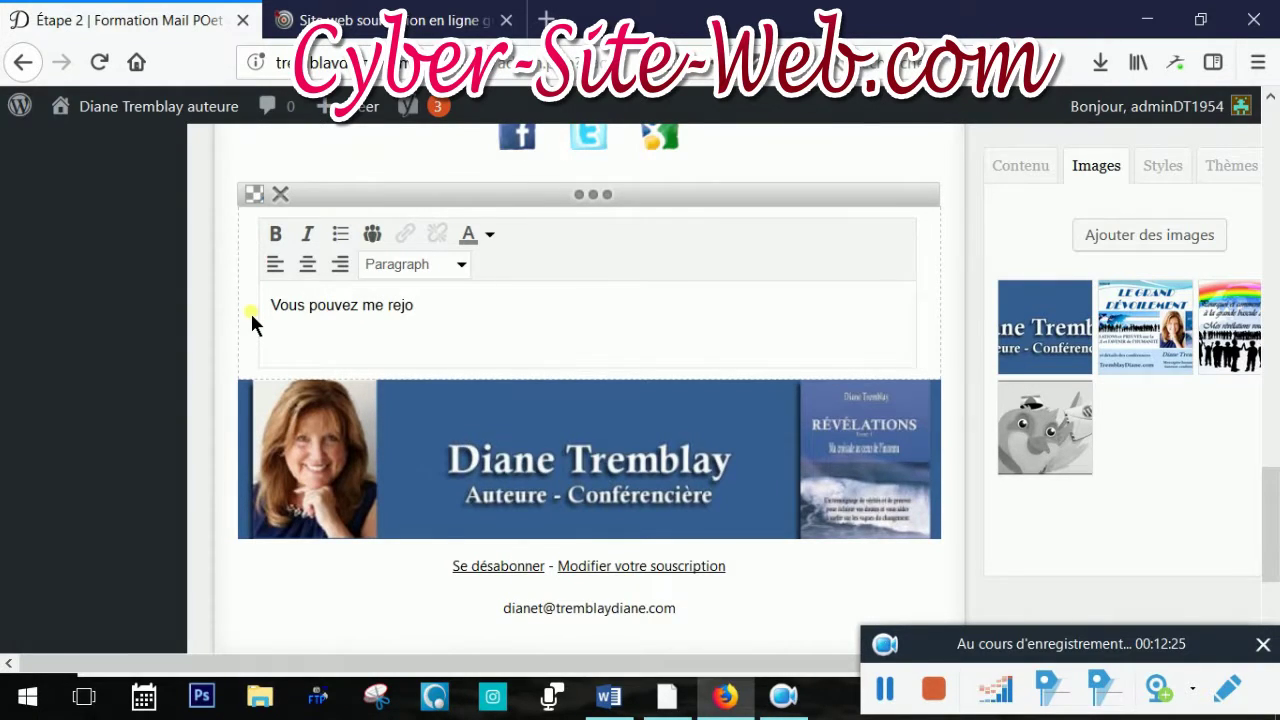
{"action": "type", "text": "ndre au: %14"}
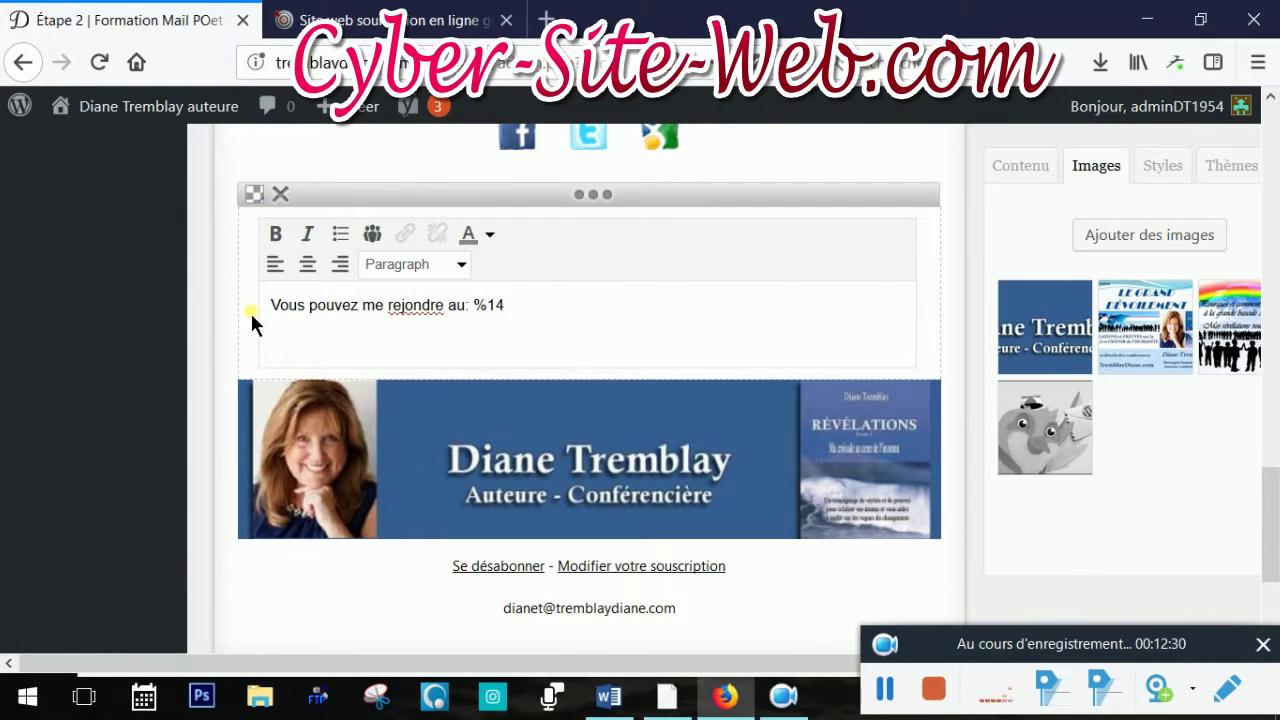
{"action": "key", "text": "BackSpace"}
{"action": "key", "text": "BackSpace"}
{"action": "key", "text": "BackSpace"}
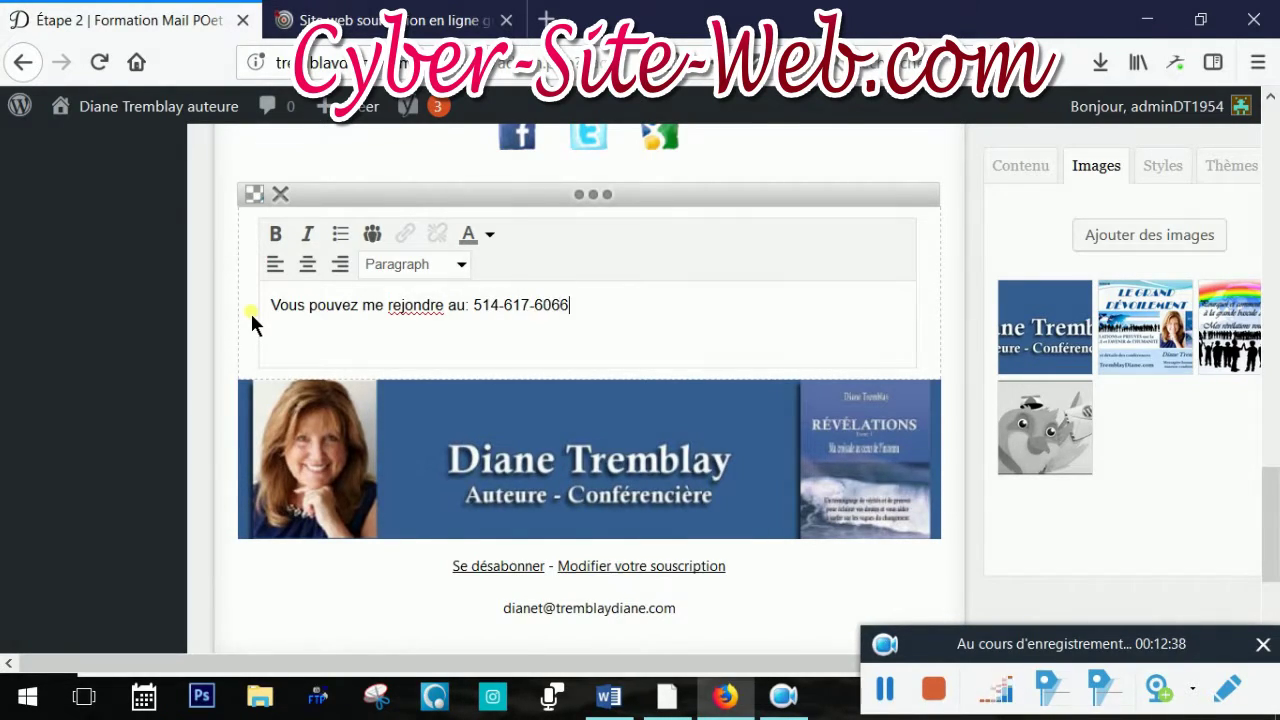
{"action": "left_click", "coordinate": [428, 322]}
{"action": "type", "text": "i"}
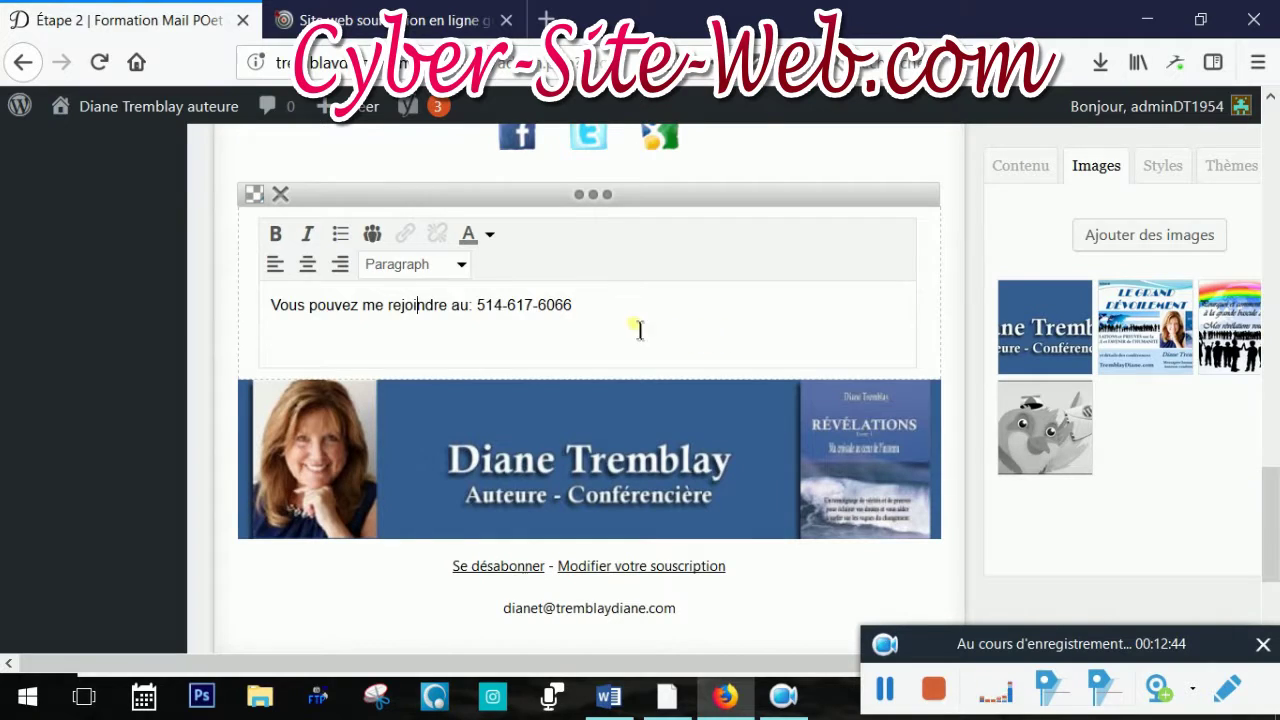
Make the whole contact line bold and red
{"action": "left_click_drag", "start_coordinate": [637, 327], "coordinate": [229, 337]}
{"action": "left_click", "coordinate": [275, 234]}
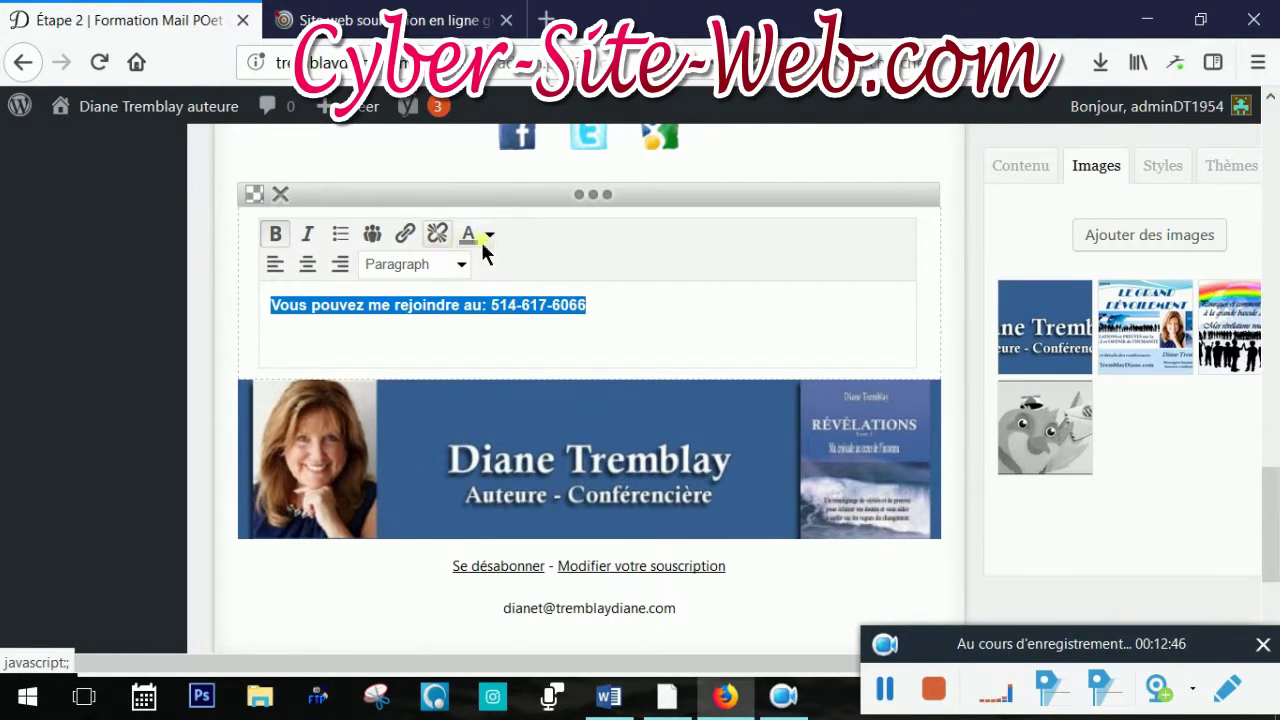
{"action": "left_click", "coordinate": [489, 236]}
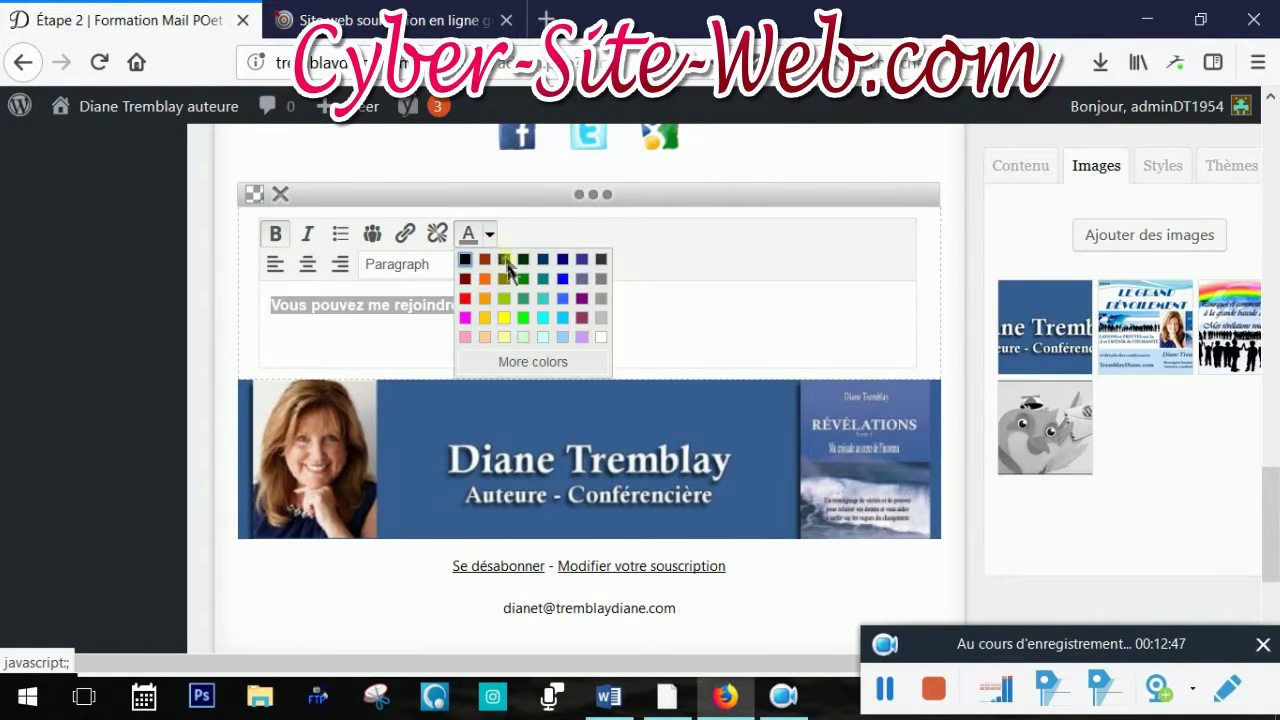
{"action": "left_click", "coordinate": [465, 298]}
{"action": "left_click", "coordinate": [680, 345]}
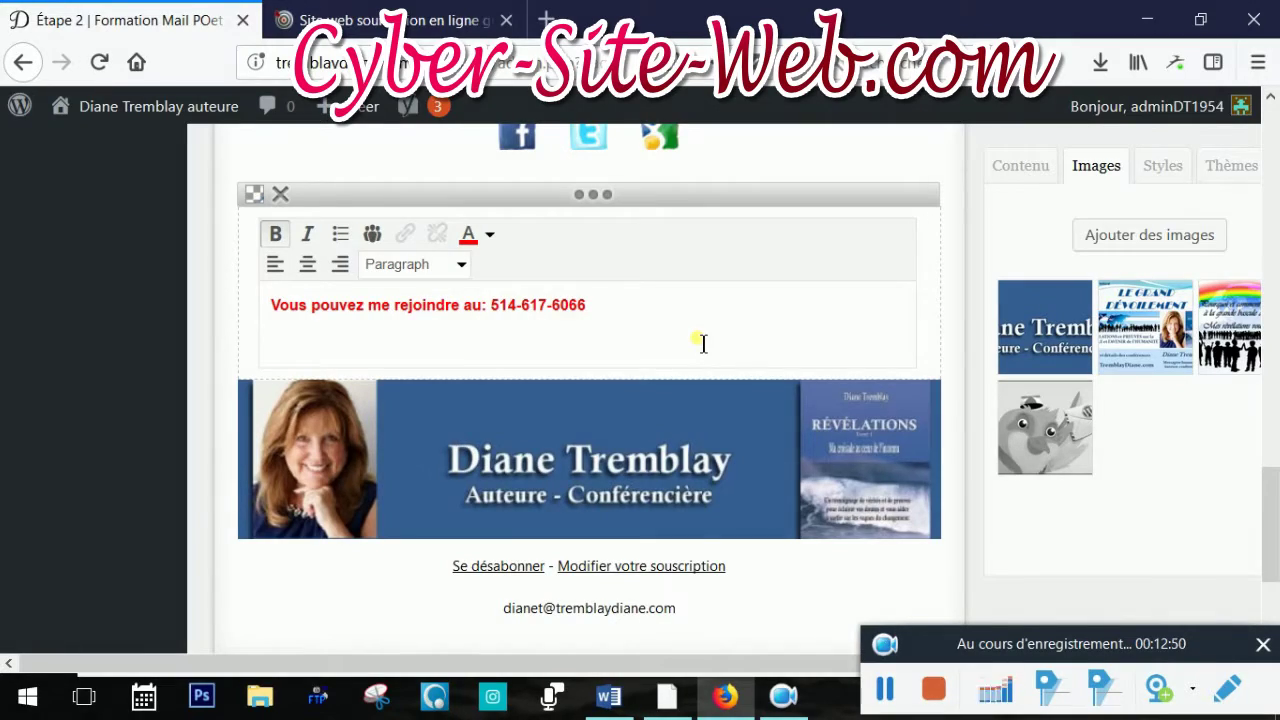
{"action": "scroll", "coordinate": [703, 343], "scroll_direction": "up", "scroll_amount": 6}
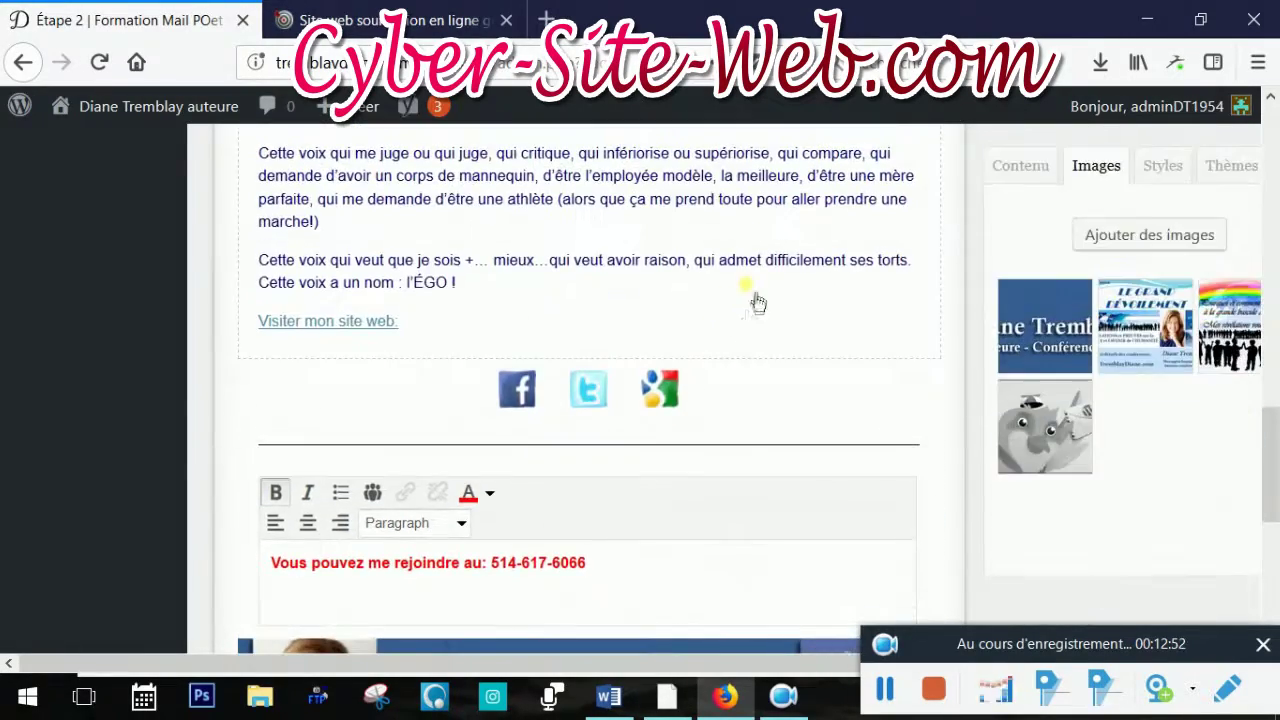
{"action": "scroll", "coordinate": [728, 390], "scroll_direction": "down", "scroll_amount": 10}
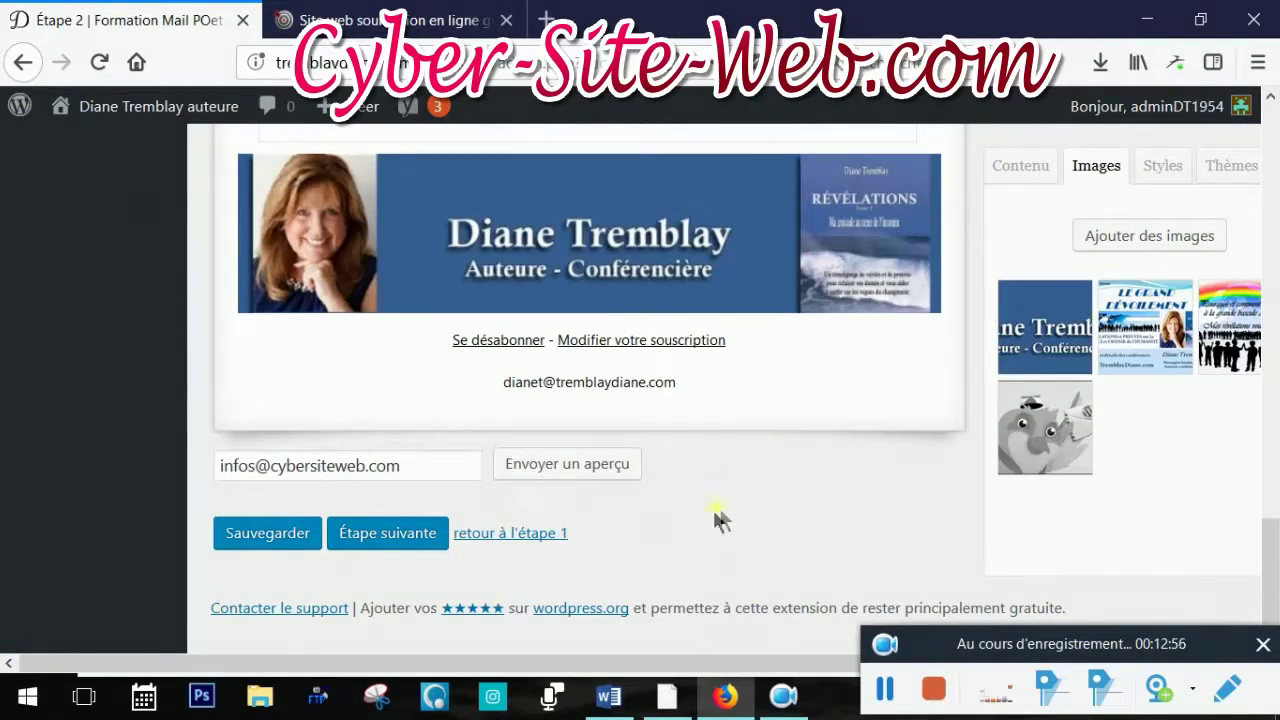
Save the newsletter, send a preview to the test e-mail address, and close the confirmation
{"action": "left_click", "coordinate": [270, 533]}
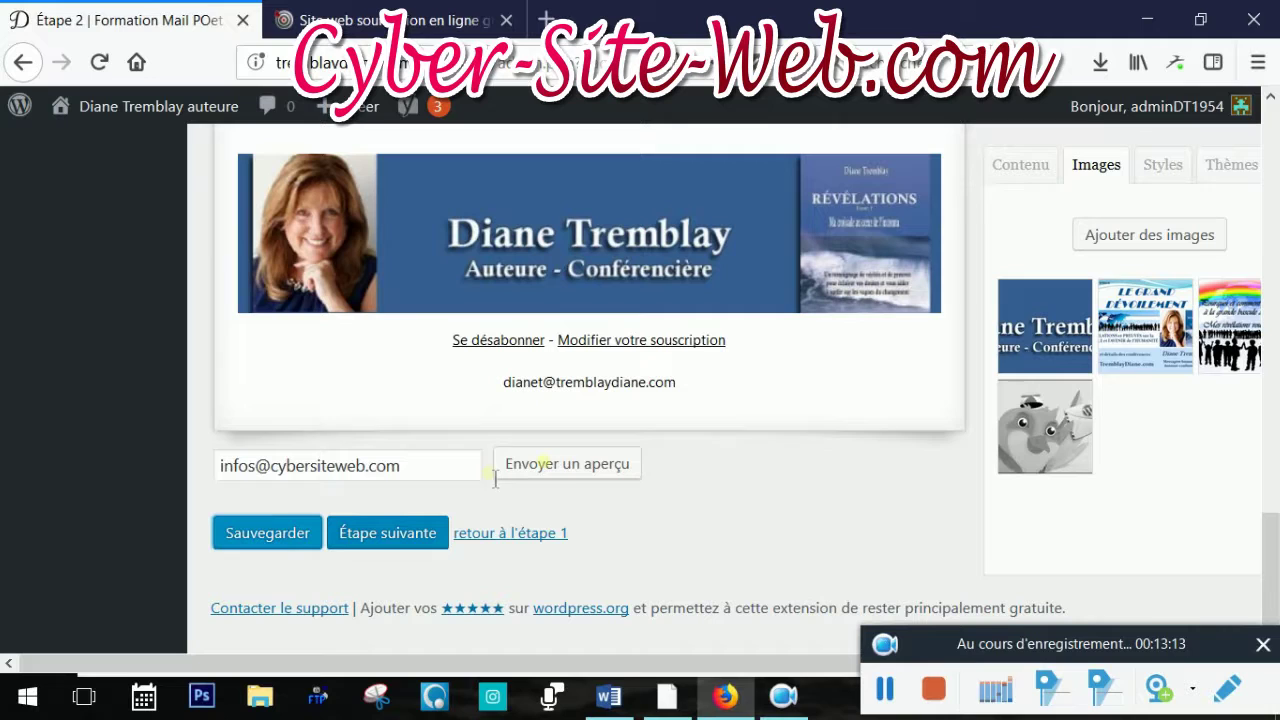
{"action": "left_click", "coordinate": [607, 481]}
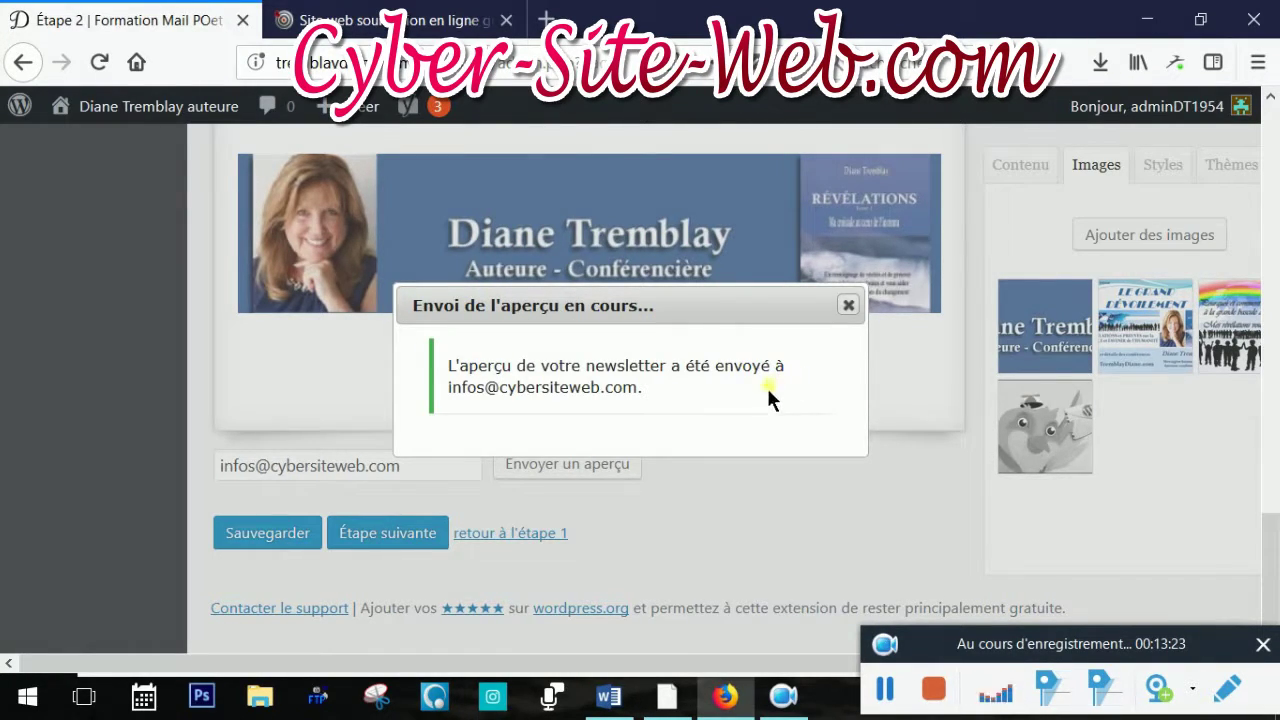
{"action": "left_click", "coordinate": [852, 308]}
Open Gmail in a new tab and switch to the account that received the preview
{"action": "left_click", "coordinate": [407, 22]}
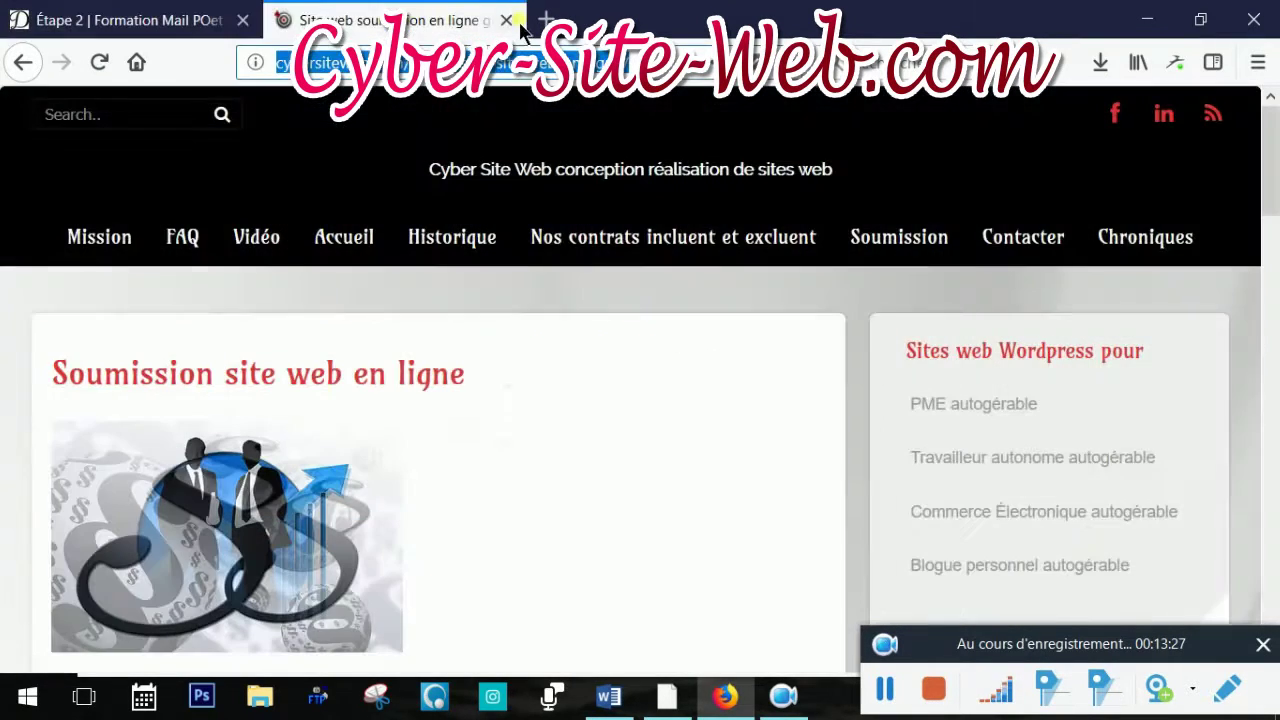
{"action": "left_click", "coordinate": [546, 20]}
{"action": "left_click", "coordinate": [413, 316]}
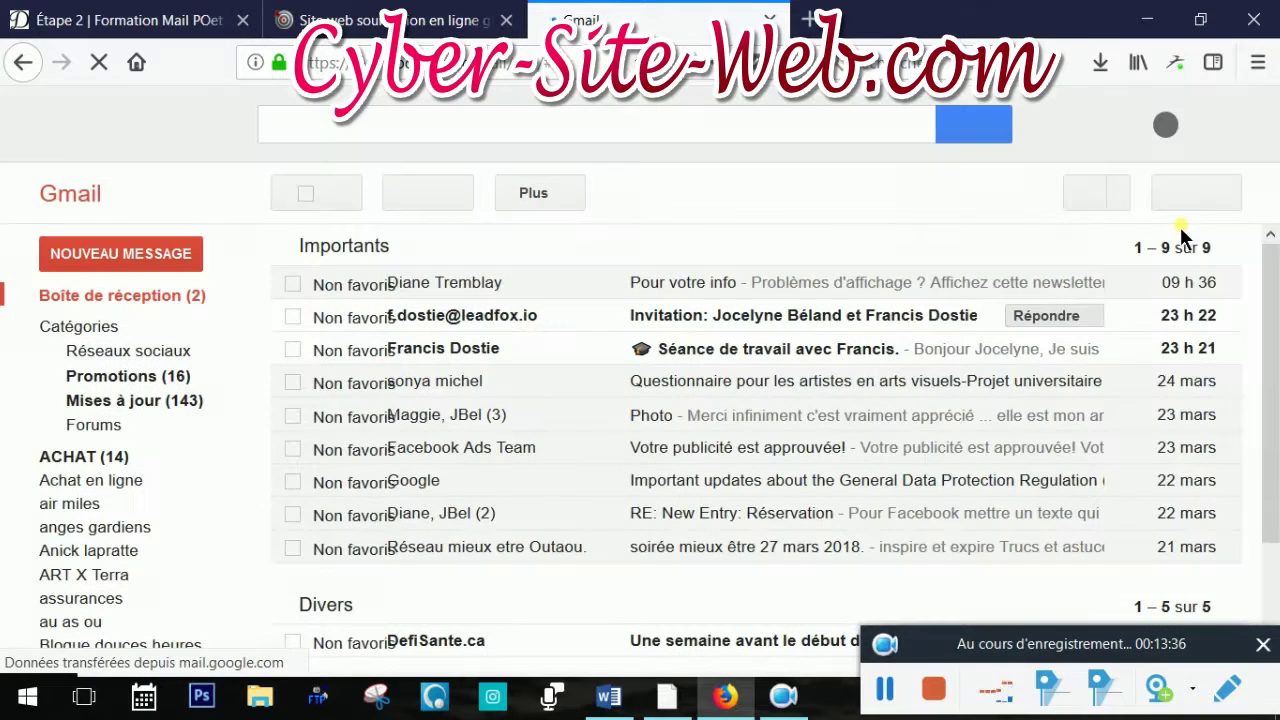
{"action": "left_click", "coordinate": [1246, 131]}
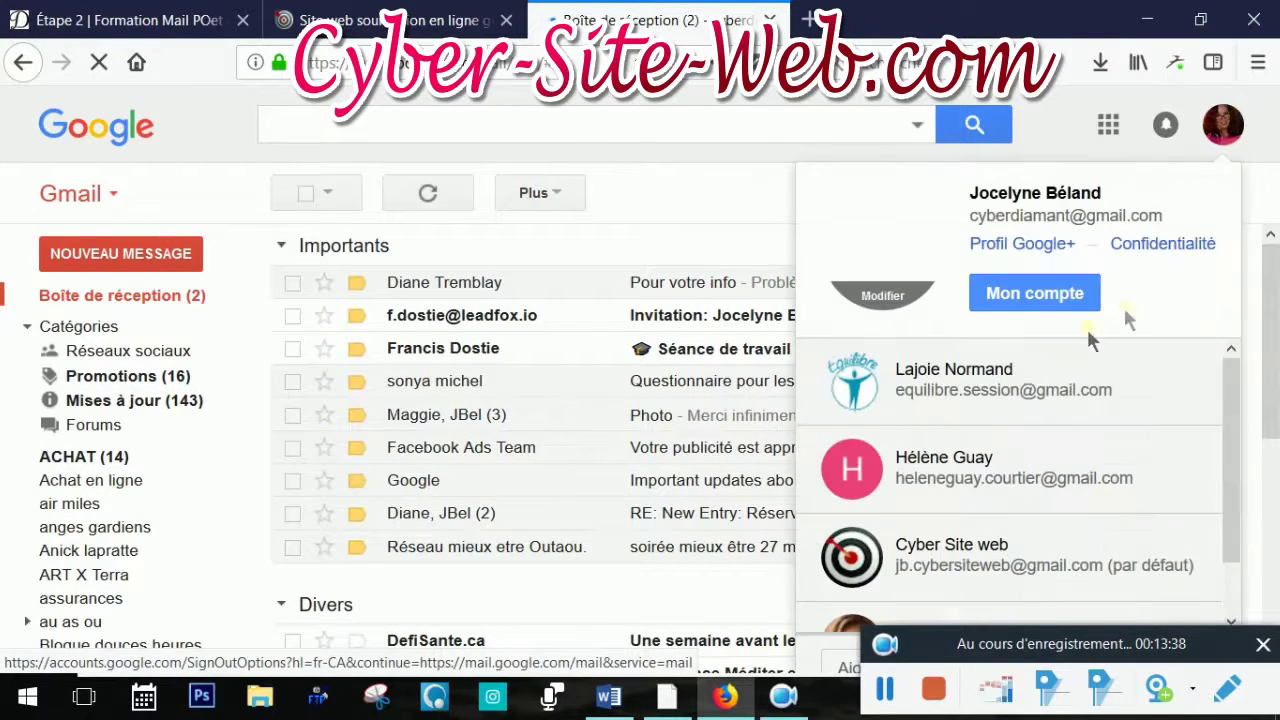
{"action": "left_click", "coordinate": [985, 578]}
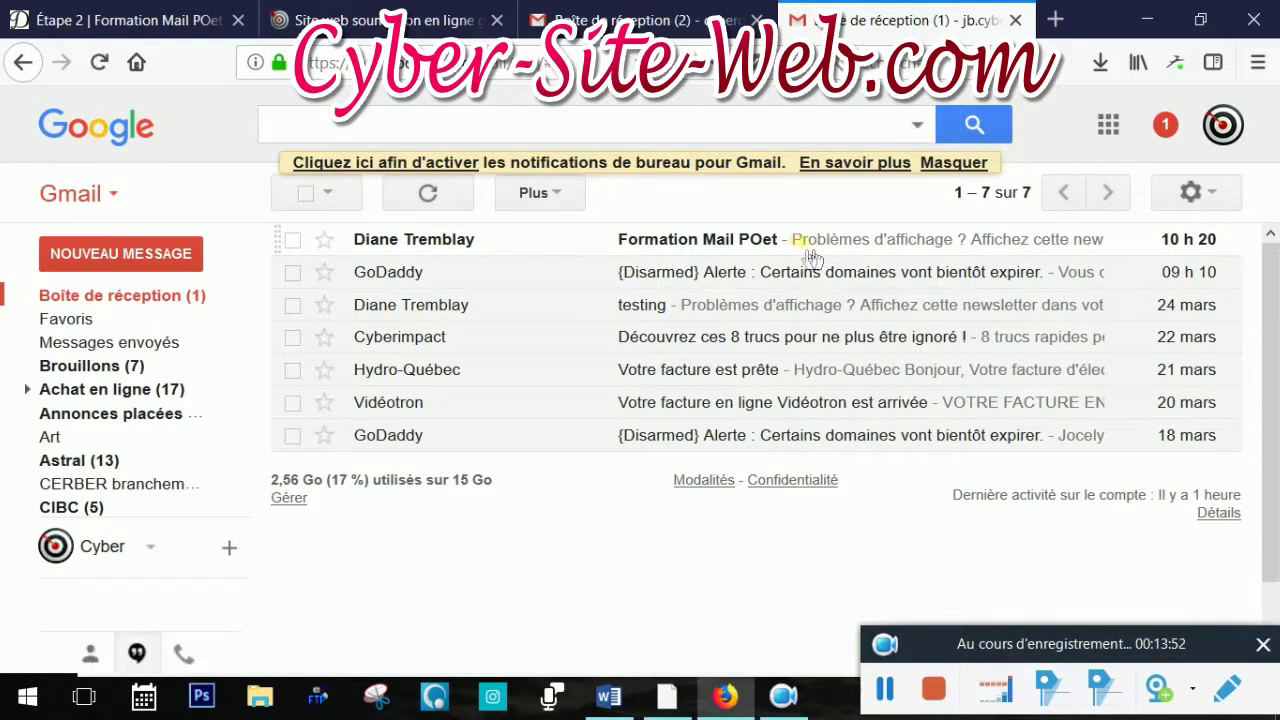
Open the 'Formation Mail POet' email and scroll through its content
{"action": "left_click", "coordinate": [752, 241]}
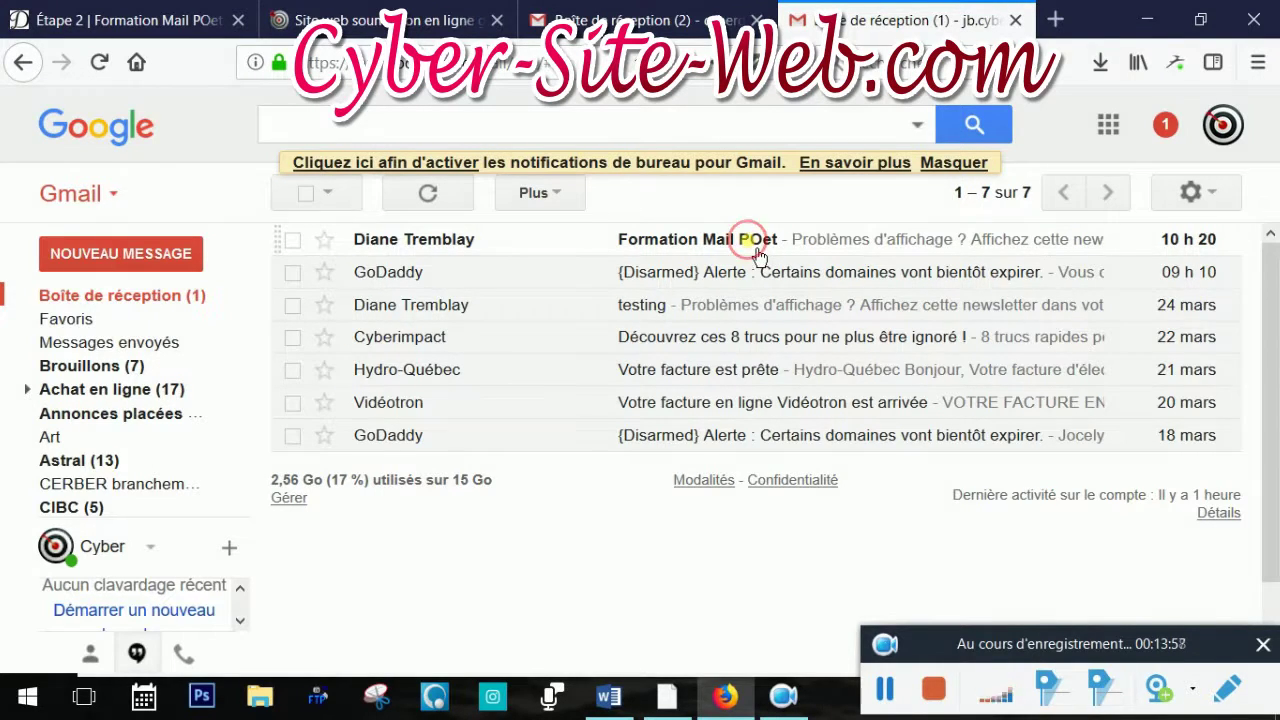
{"action": "scroll", "coordinate": [907, 353], "scroll_direction": "down", "scroll_amount": 3}
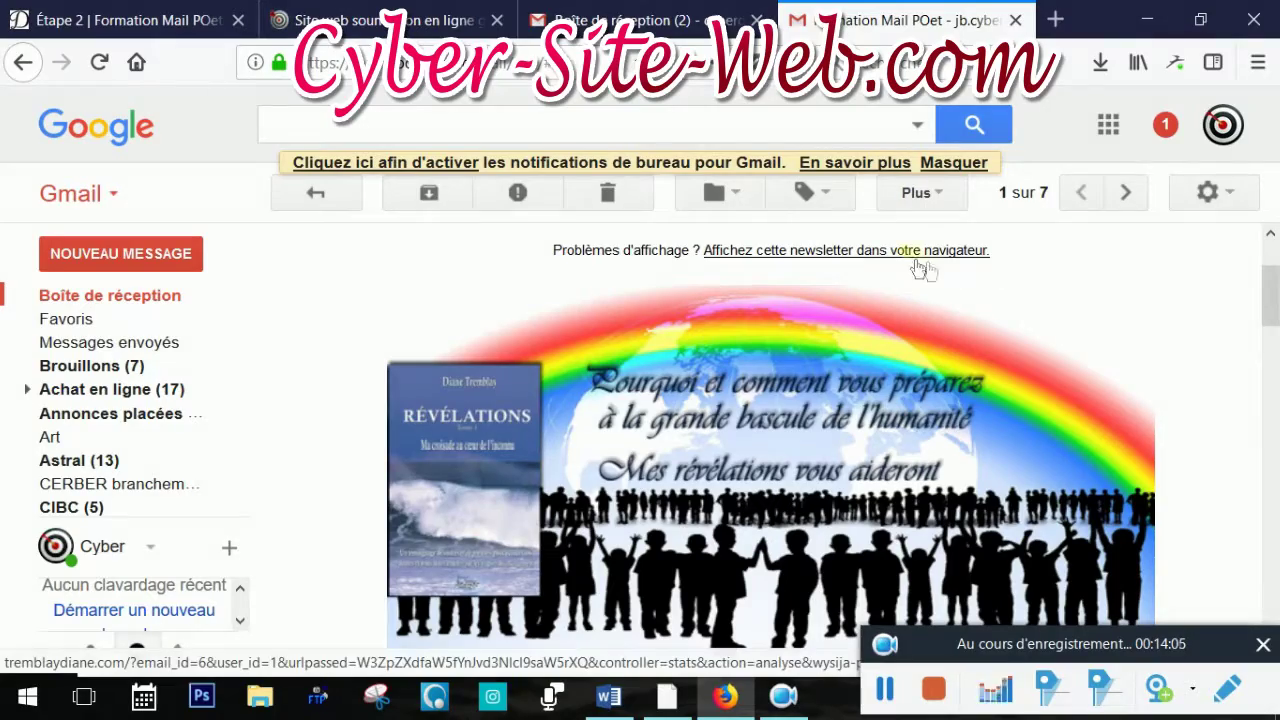
{"action": "scroll", "coordinate": [1060, 328], "scroll_direction": "down", "scroll_amount": 10}
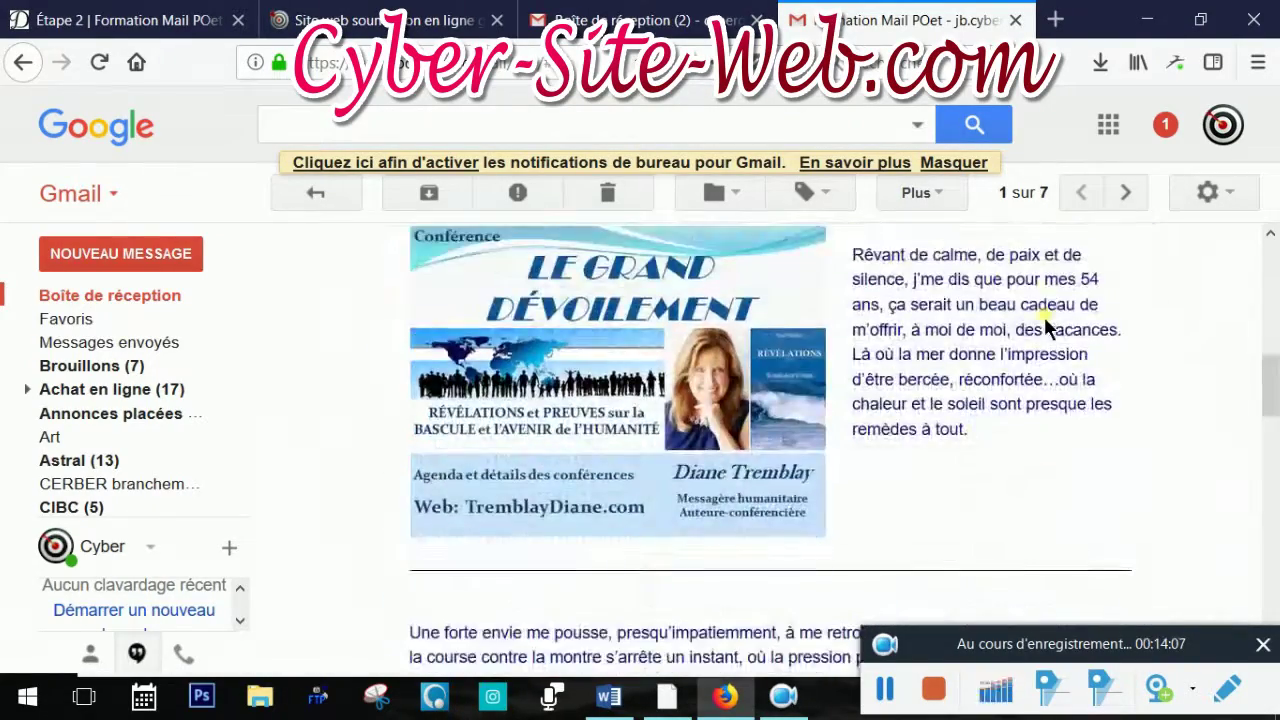
{"action": "scroll", "coordinate": [1045, 325], "scroll_direction": "down", "scroll_amount": 8}
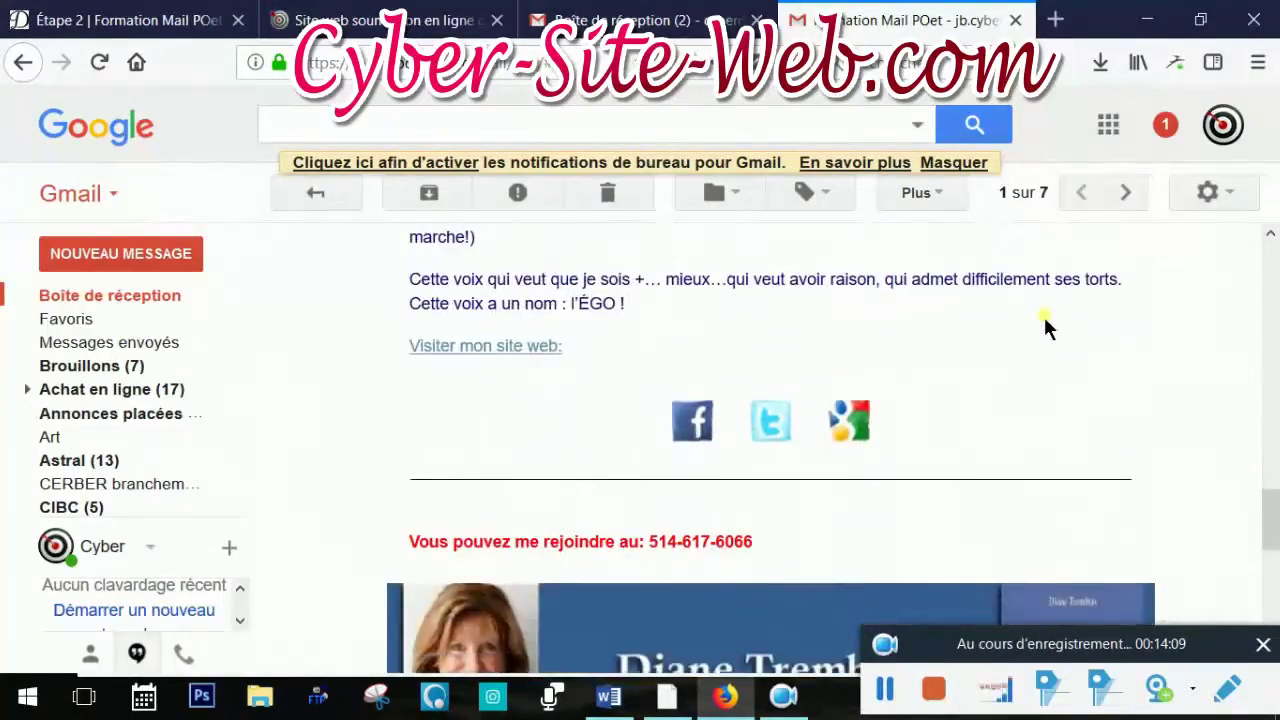
{"action": "scroll", "coordinate": [1052, 330], "scroll_direction": "up", "scroll_amount": 18}
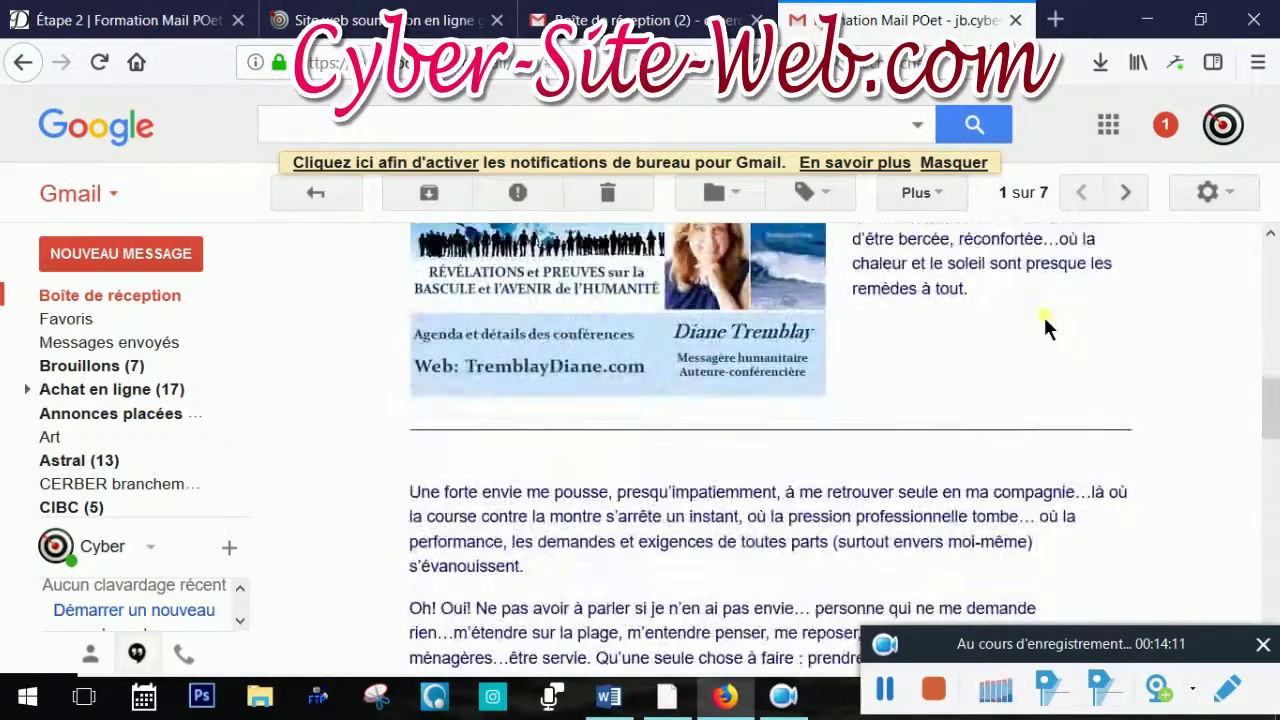
View the newsletter's web version down to the red phone-number line, then return to the editor tab
{"action": "left_click", "coordinate": [930, 392]}
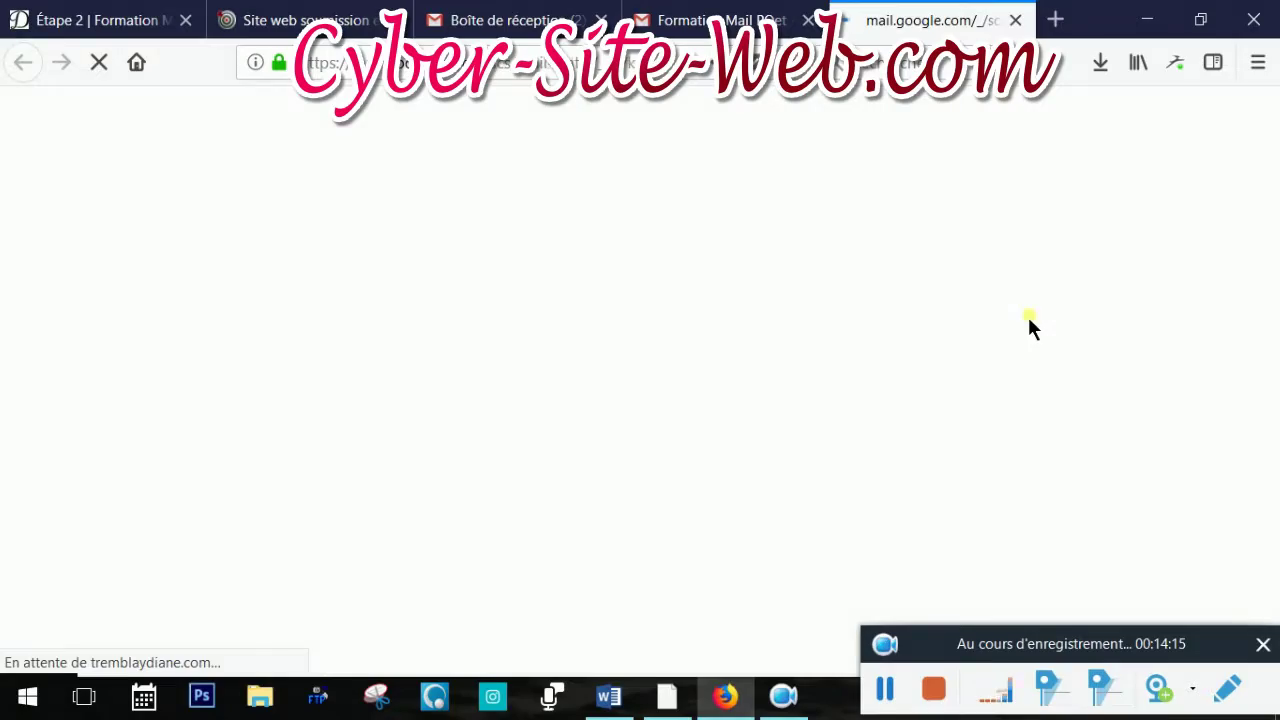
{"action": "scroll", "coordinate": [1022, 306], "scroll_direction": "down", "scroll_amount": 3}
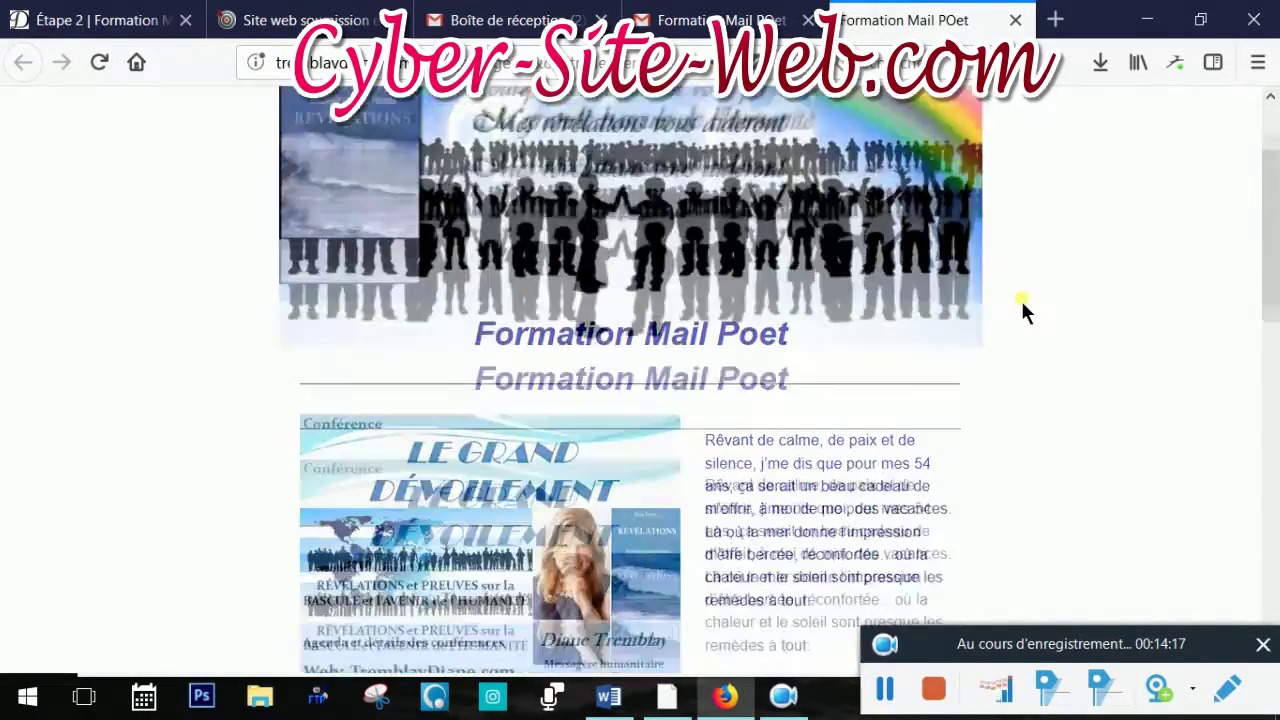
{"action": "scroll", "coordinate": [1022, 306], "scroll_direction": "down", "scroll_amount": 2}
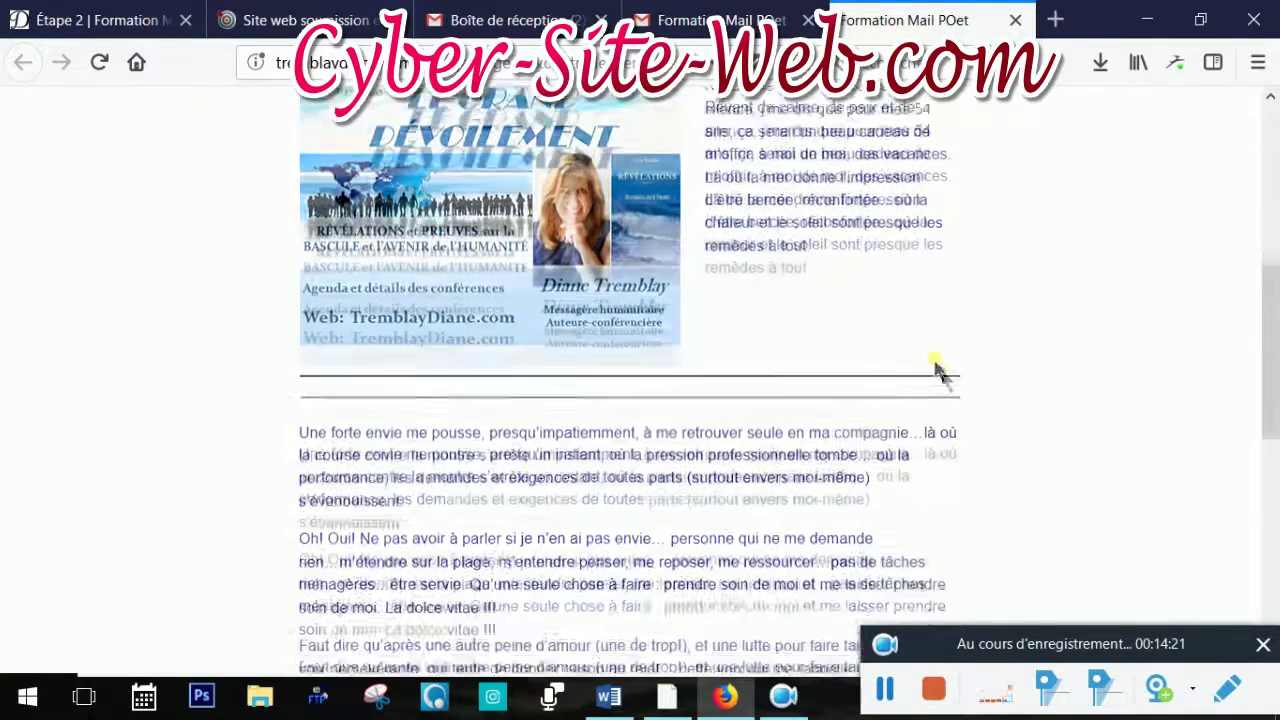
{"action": "scroll", "coordinate": [941, 425], "scroll_direction": "down", "scroll_amount": 2}
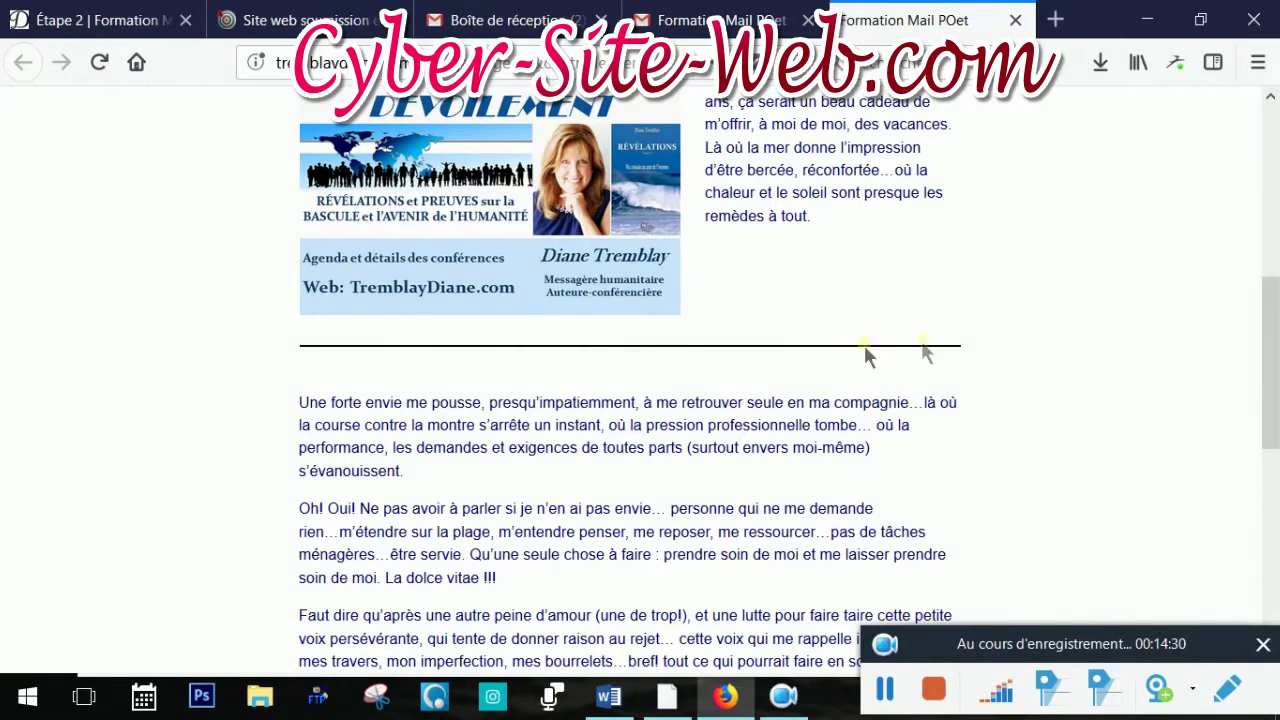
{"action": "scroll", "coordinate": [1114, 334], "scroll_direction": "down", "scroll_amount": 4}
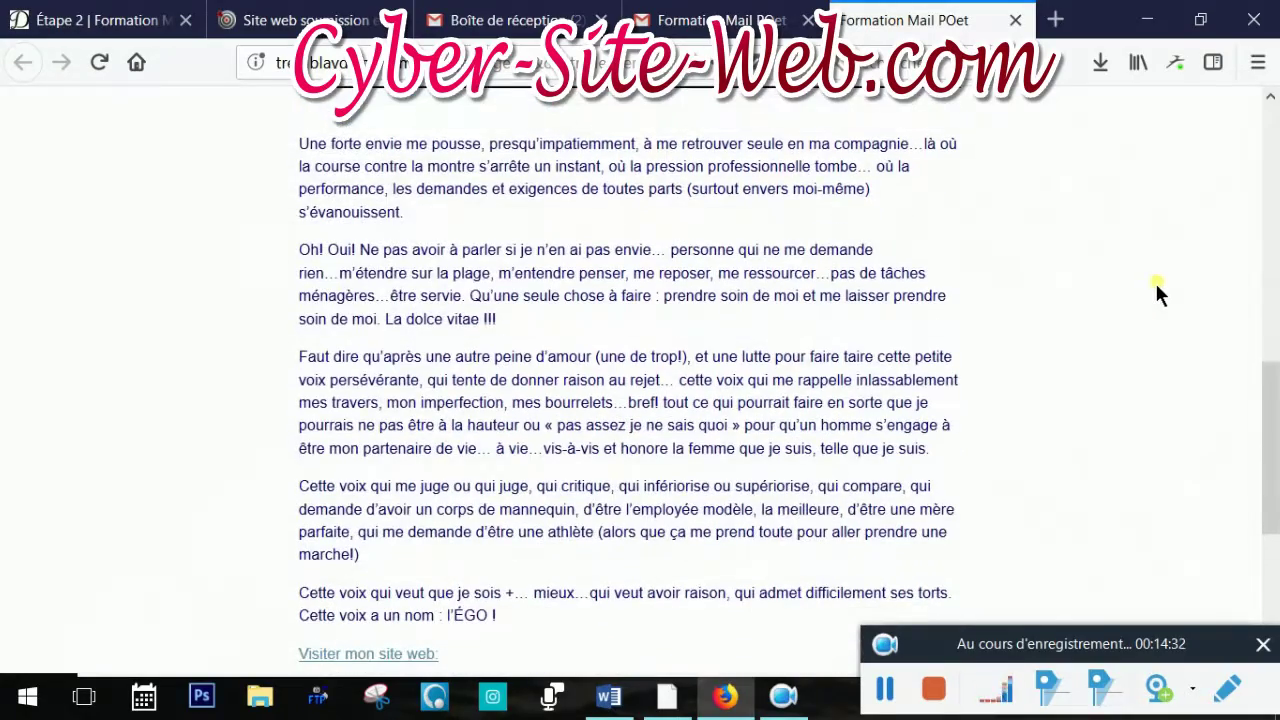
{"action": "scroll", "coordinate": [1156, 286], "scroll_direction": "down", "scroll_amount": 5}
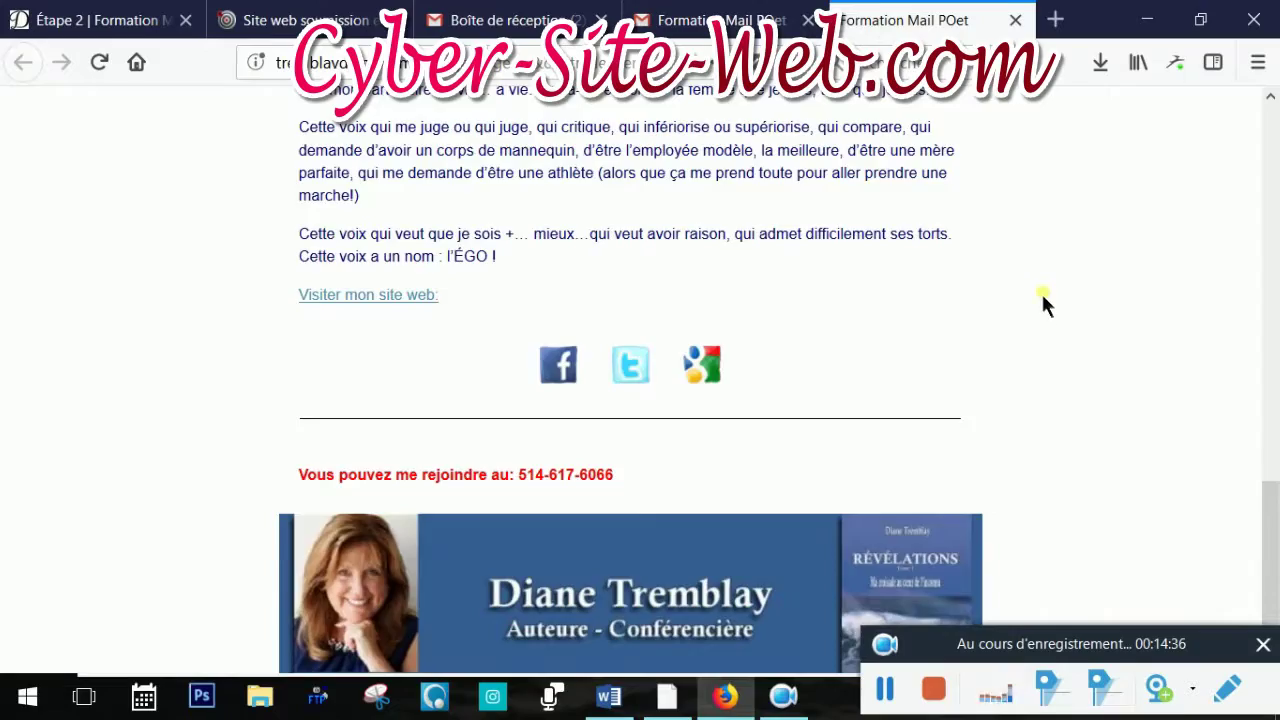
{"action": "scroll", "coordinate": [1040, 306], "scroll_direction": "up", "scroll_amount": 10}
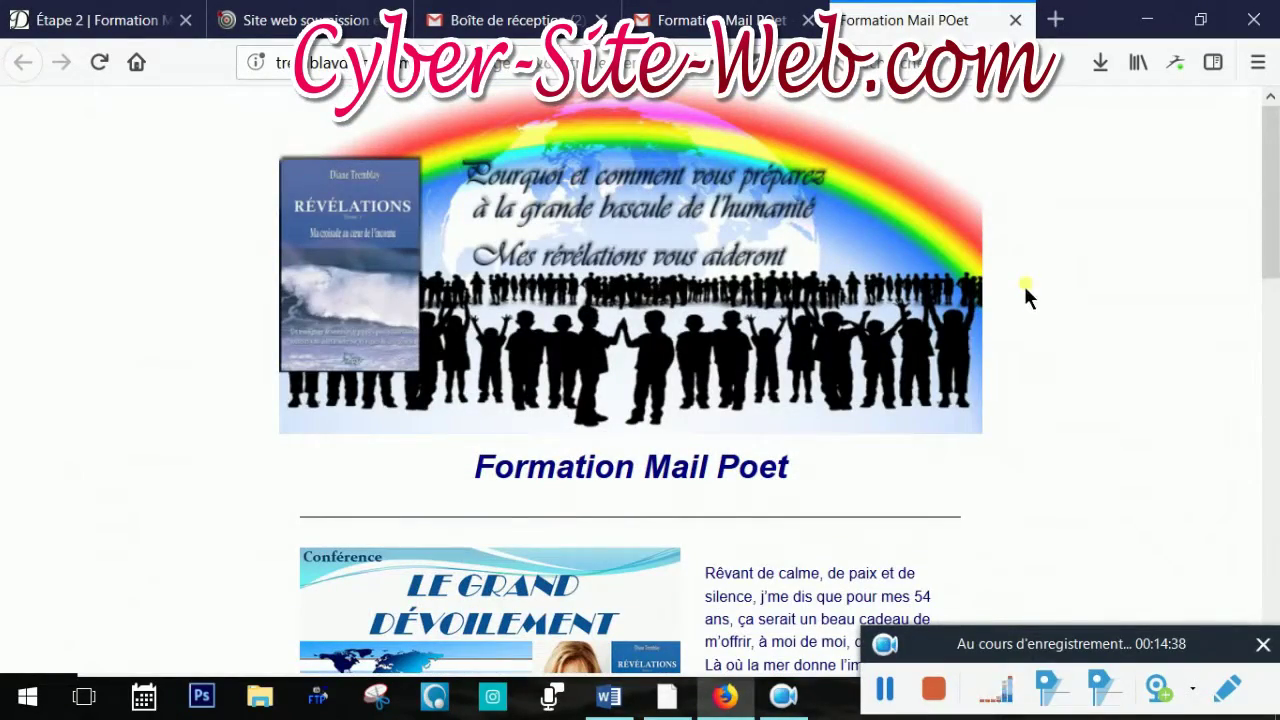
{"action": "left_click", "coordinate": [126, 22]}
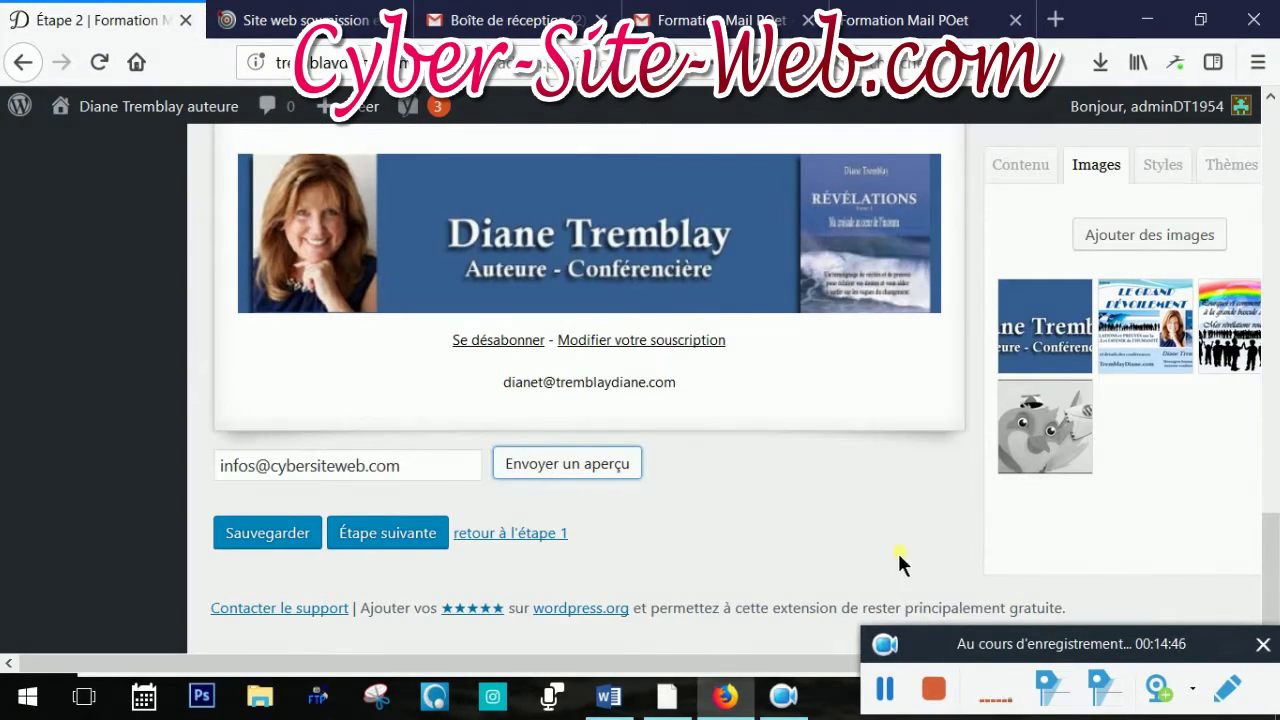
Go to 'Étape suivante' and scroll the confirmation page down to the scheduling options
{"action": "left_click", "coordinate": [388, 533]}
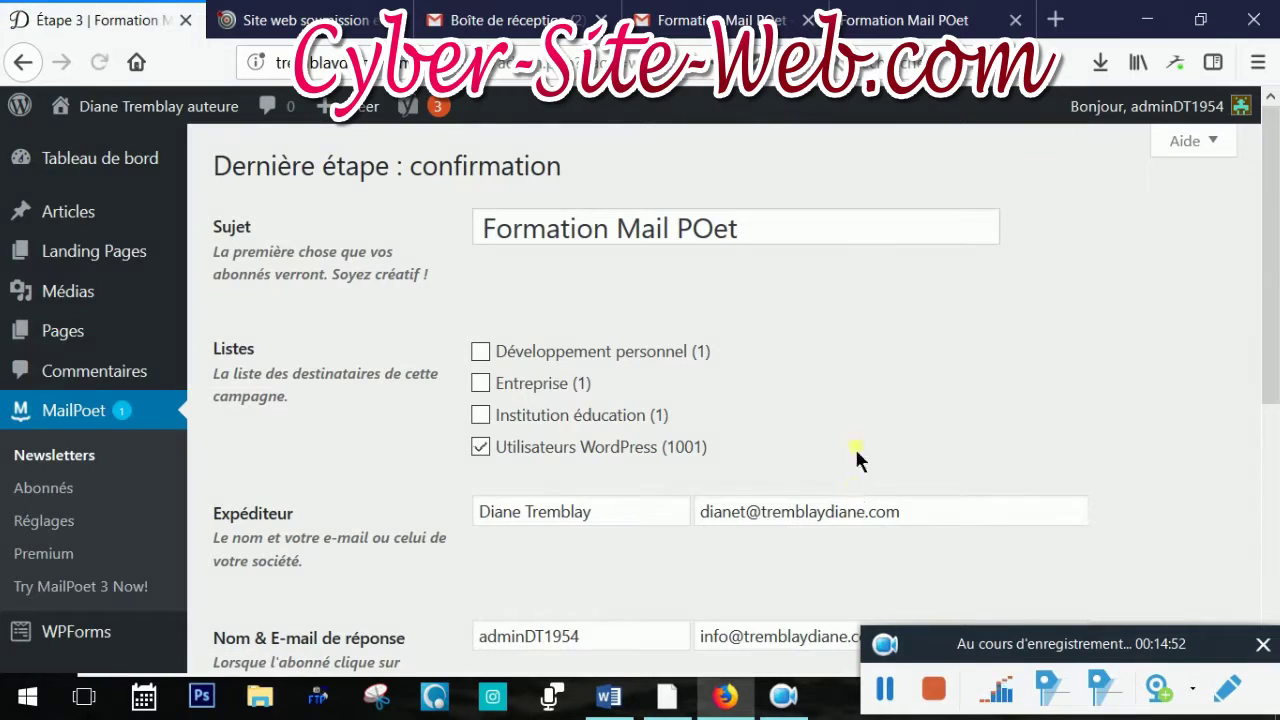
{"action": "scroll", "coordinate": [918, 318], "scroll_direction": "down", "scroll_amount": 3}
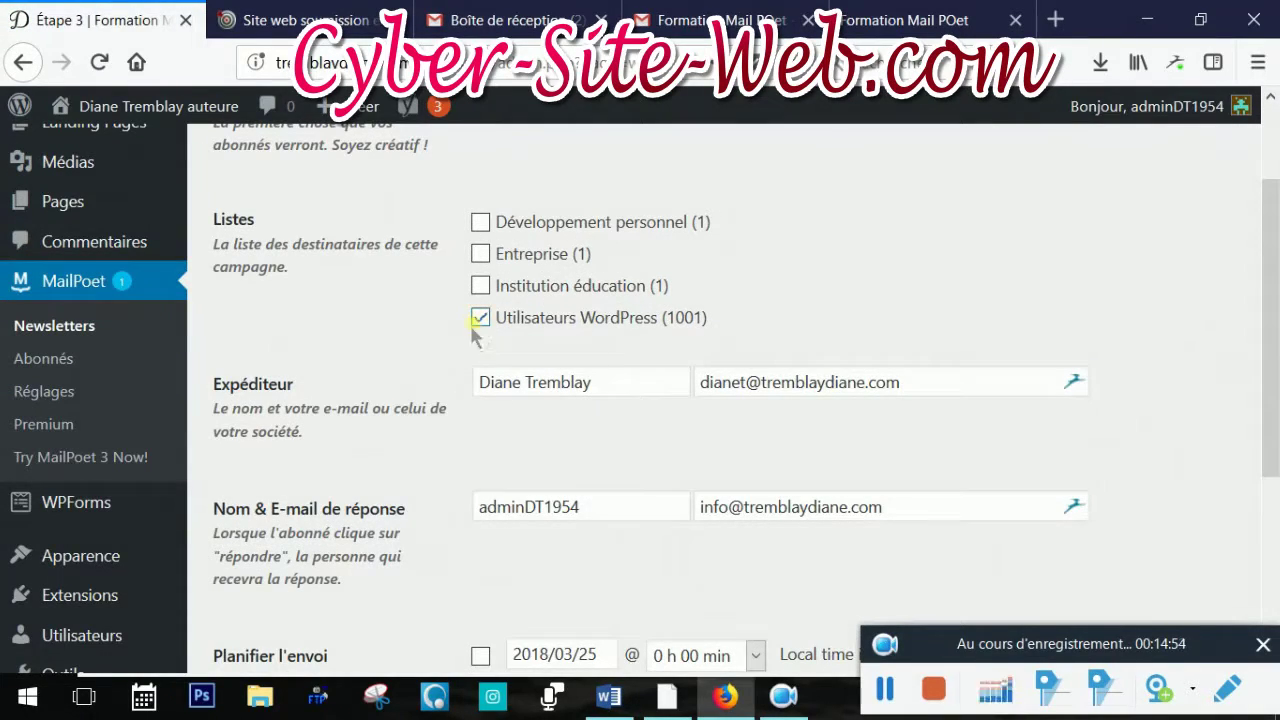
{"action": "scroll", "coordinate": [449, 407], "scroll_direction": "down", "scroll_amount": 2}
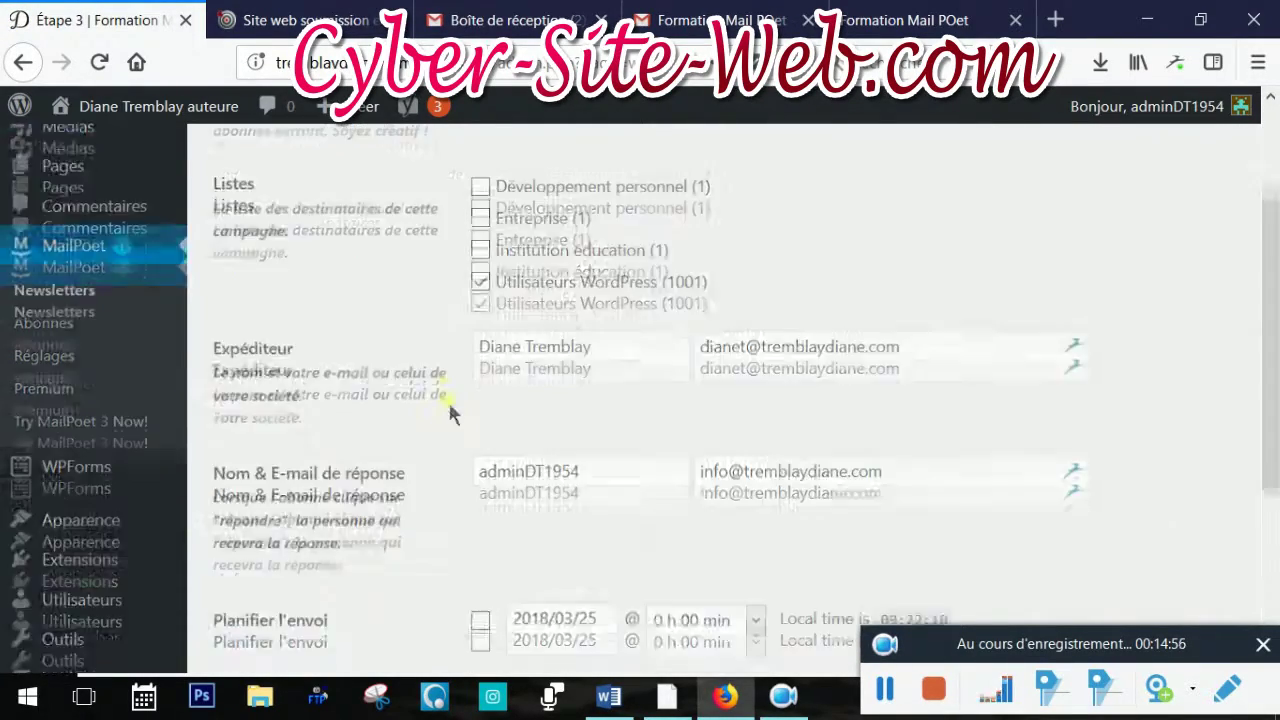
{"action": "scroll", "coordinate": [449, 407], "scroll_direction": "down", "scroll_amount": 3}
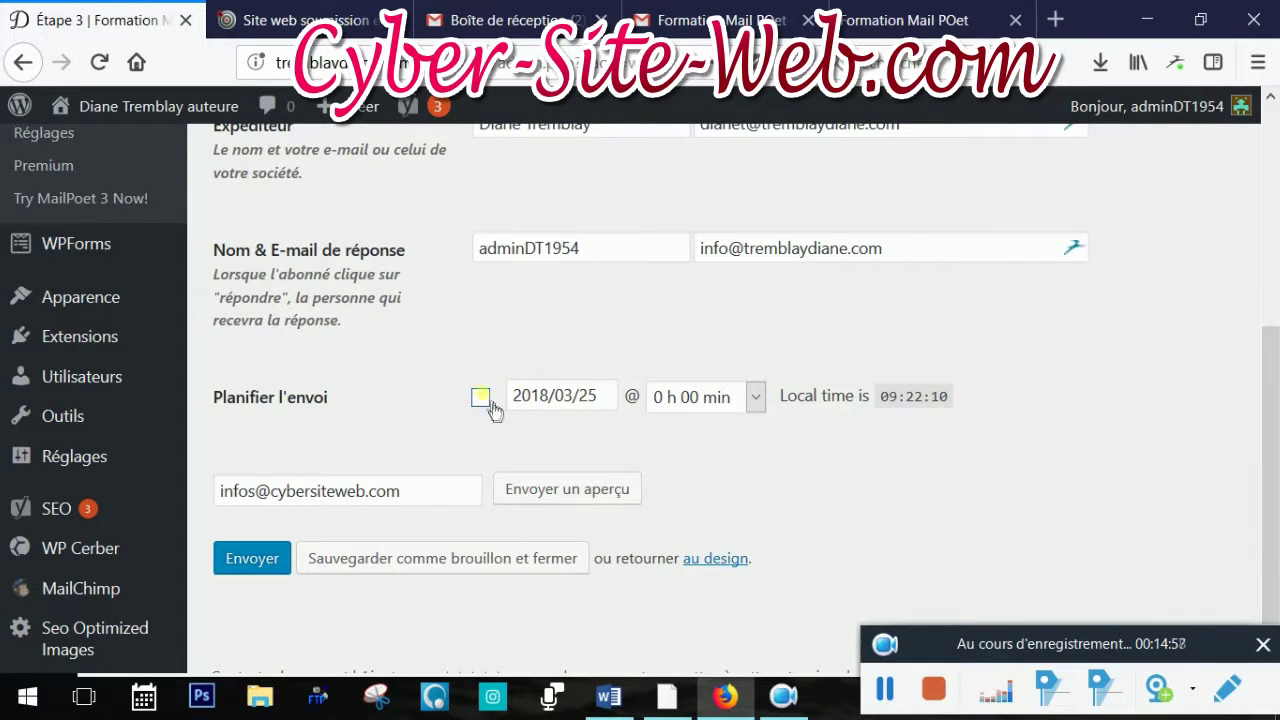
Enable 'Planifier l'envoi' and set the send for 2018/03/25 at 4 h 00 min
{"action": "left_click", "coordinate": [486, 401]}
{"action": "left_click", "coordinate": [756, 398]}
{"action": "left_click", "coordinate": [757, 400]}
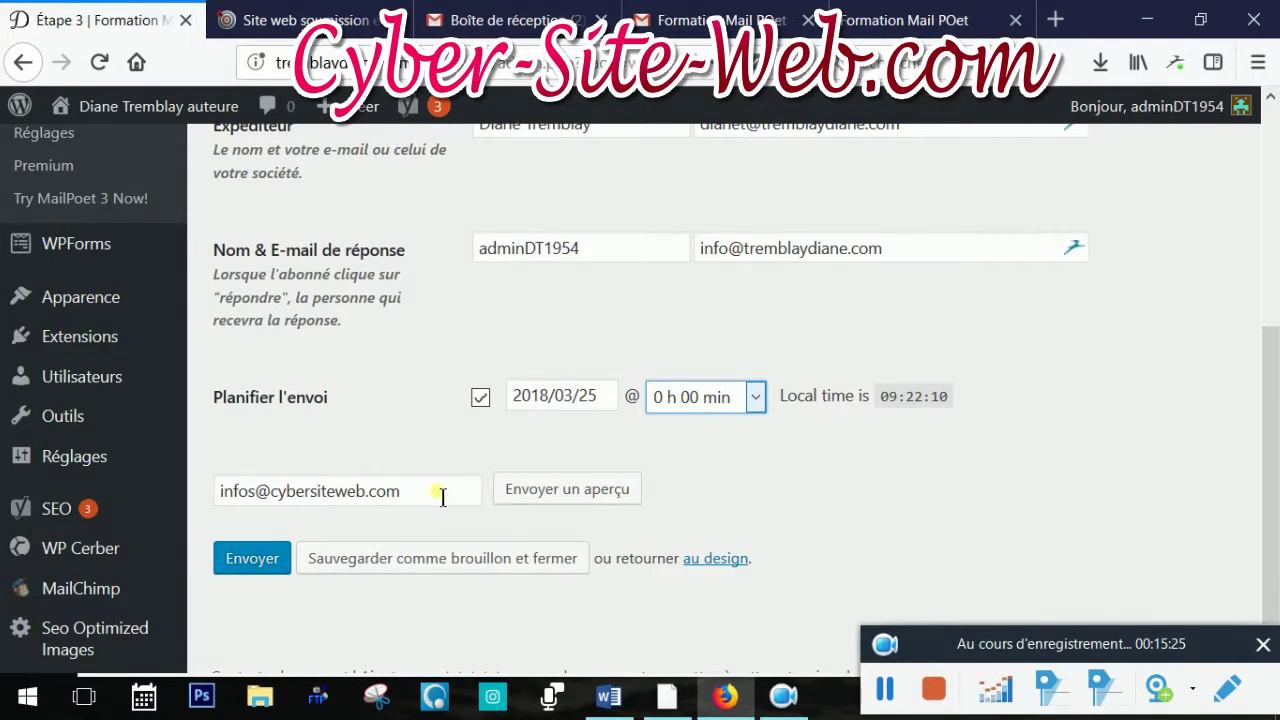
{"action": "scroll", "coordinate": [784, 505], "scroll_direction": "down", "scroll_amount": 1}
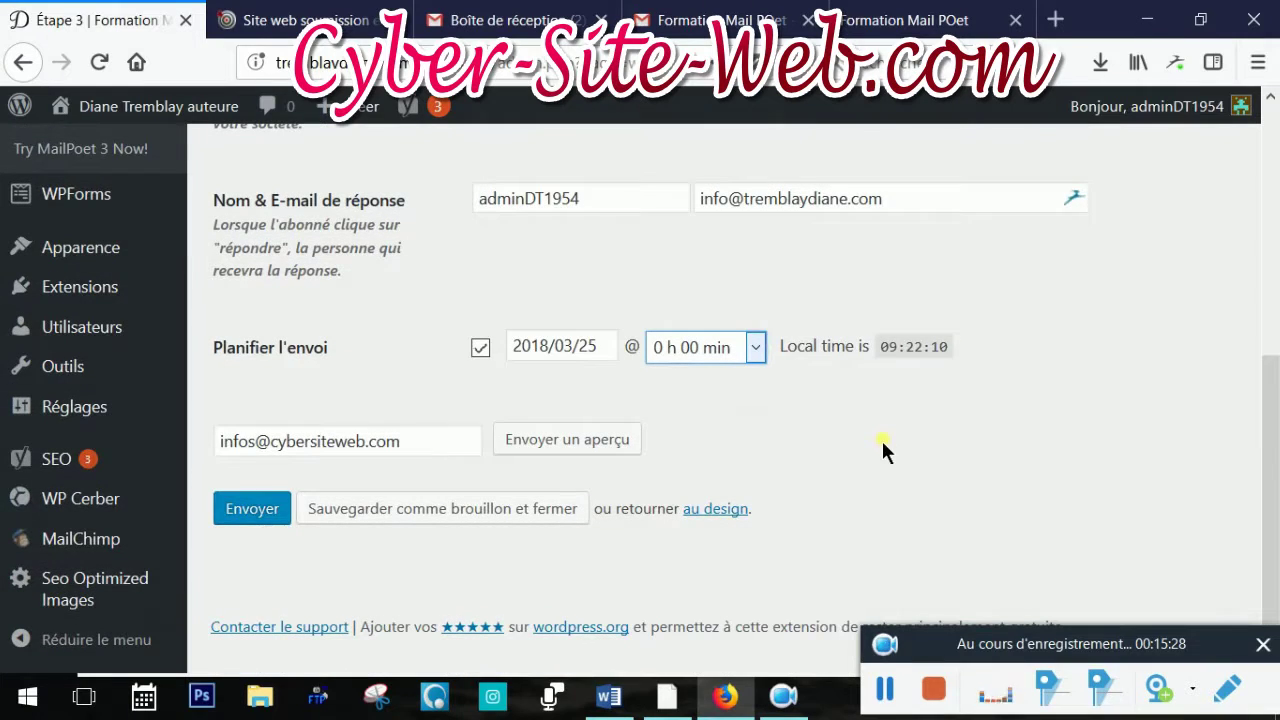
{"action": "left_click", "coordinate": [756, 350]}
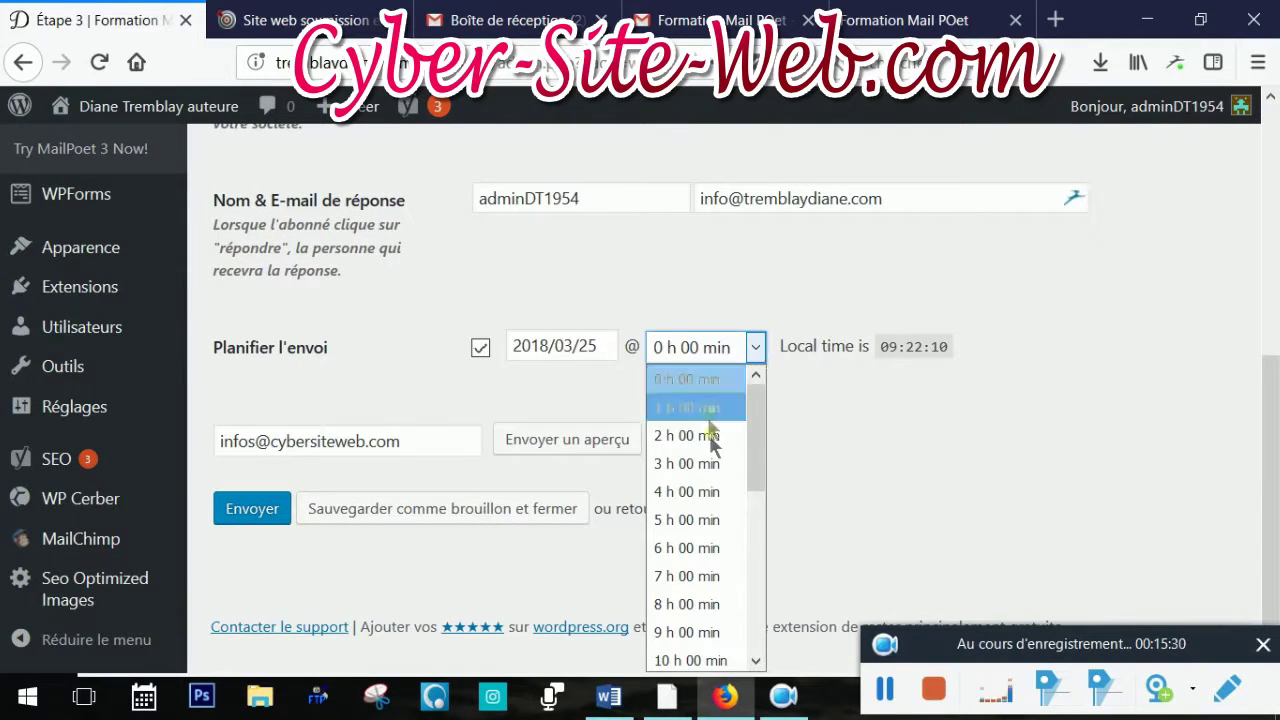
{"action": "left_click", "coordinate": [708, 491]}
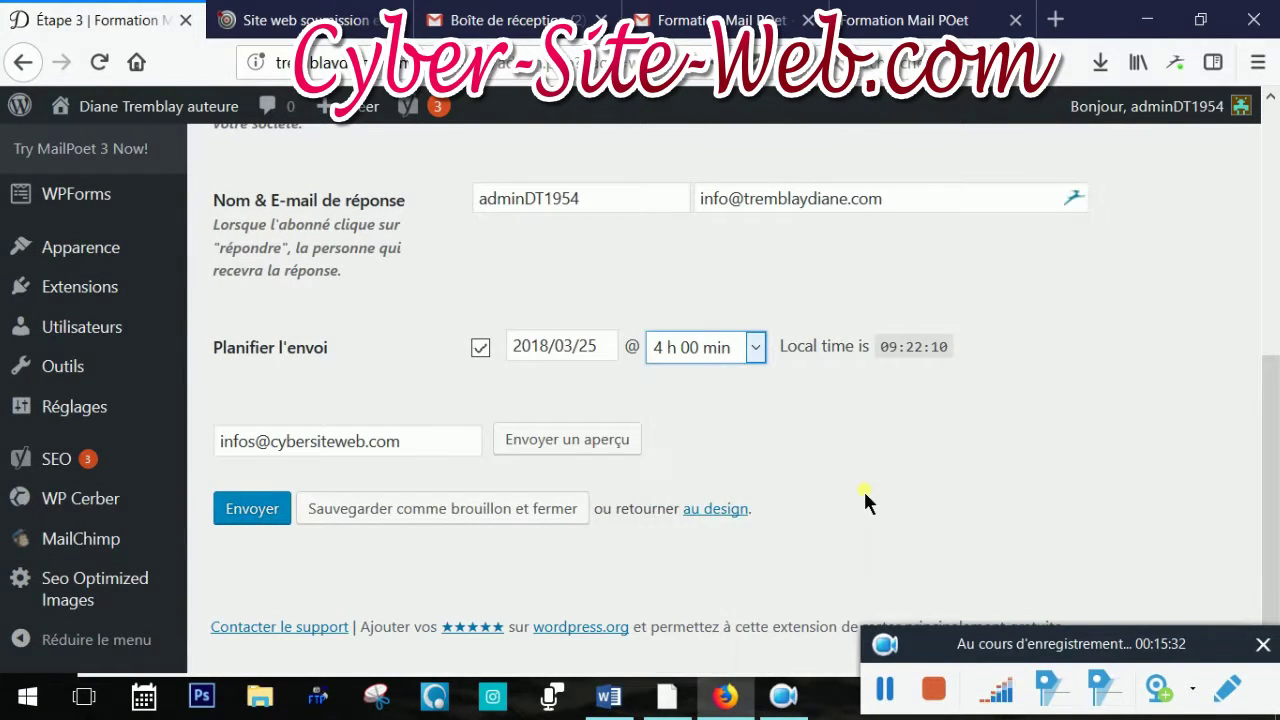